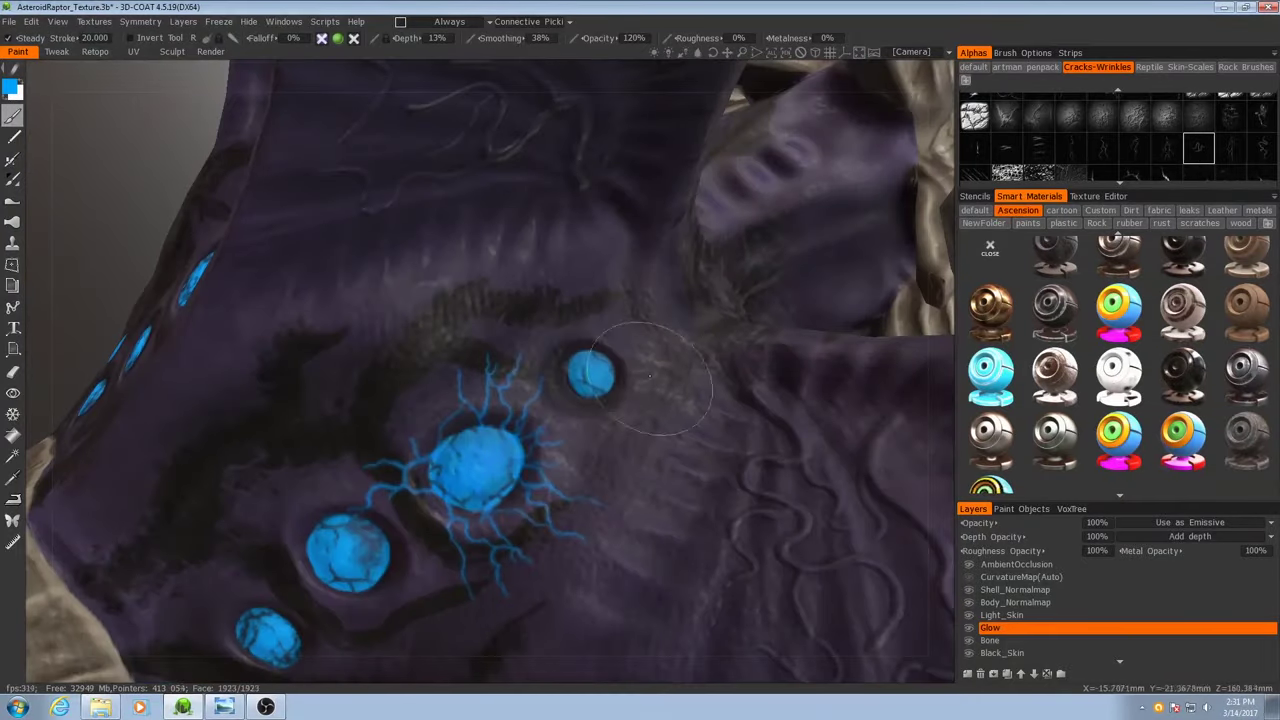
- Paint blue glow tendrils around the central and right glowing spheres on the Glow layer
{"action": "left_click_drag", "start_coordinate": [700, 398], "coordinate": [625, 388]}
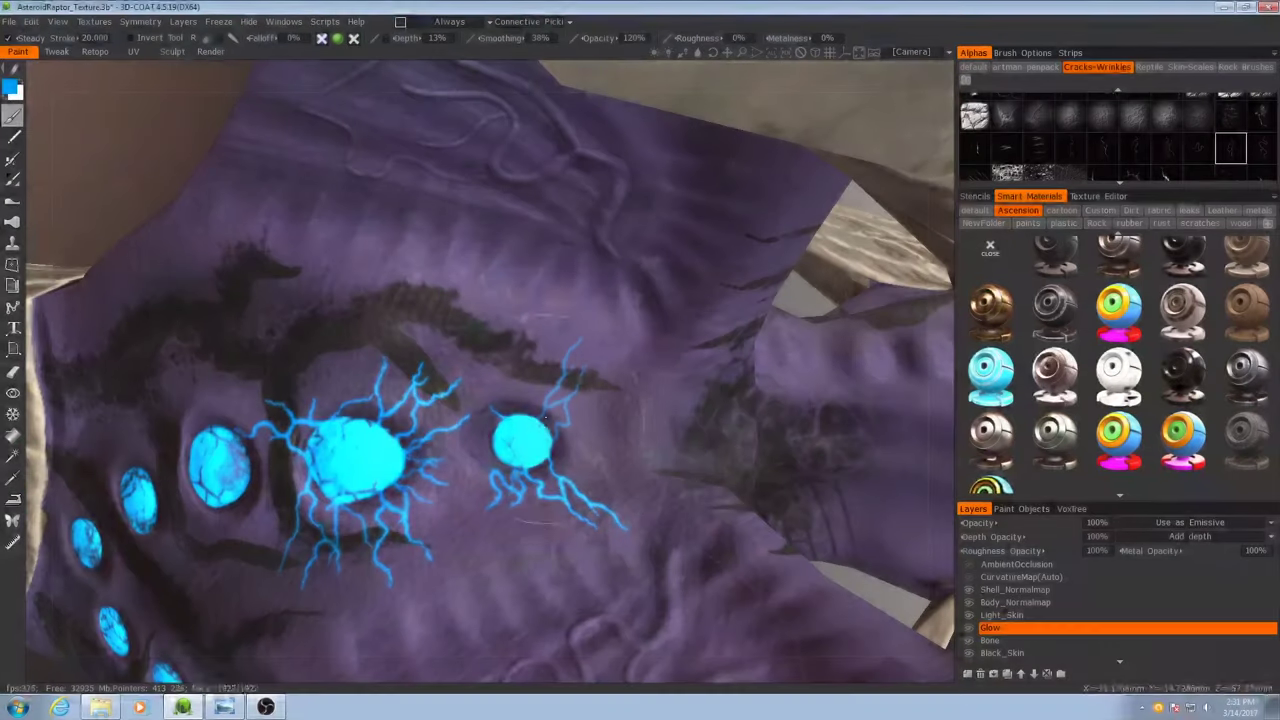
{"action": "left_click_drag", "start_coordinate": [575, 345], "coordinate": [584, 432]}
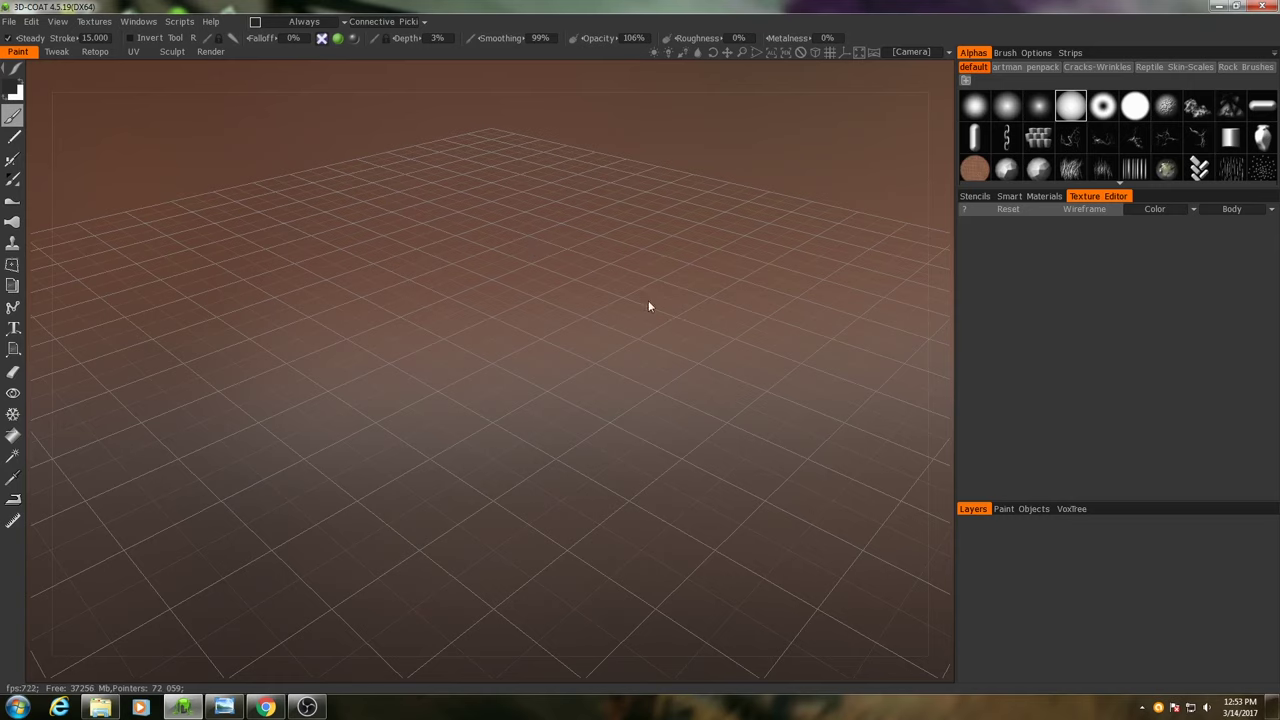
- Start a per-pixel painting import of the Asteroid_Raptor.obj model file
{"action": "left_click", "coordinate": [10, 22]}
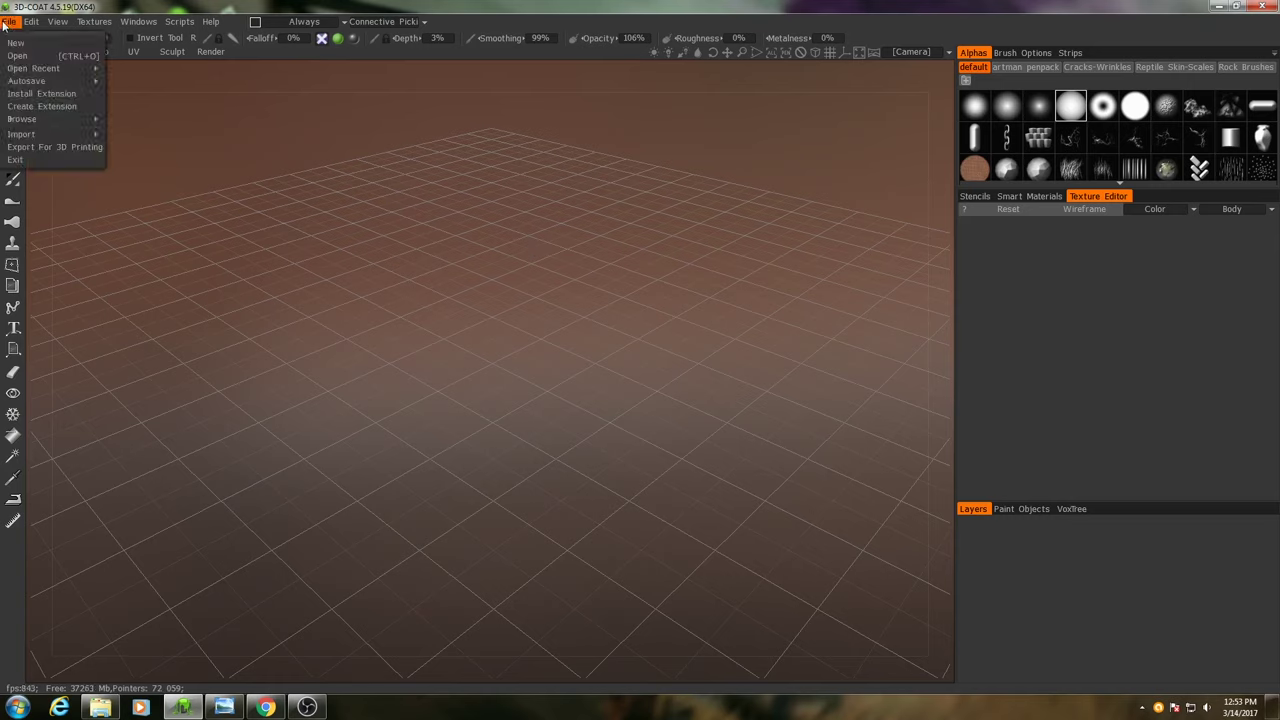
{"action": "left_click", "coordinate": [10, 22]}
{"action": "left_click", "coordinate": [10, 22]}
{"action": "mouse_move", "coordinate": [40, 134]}
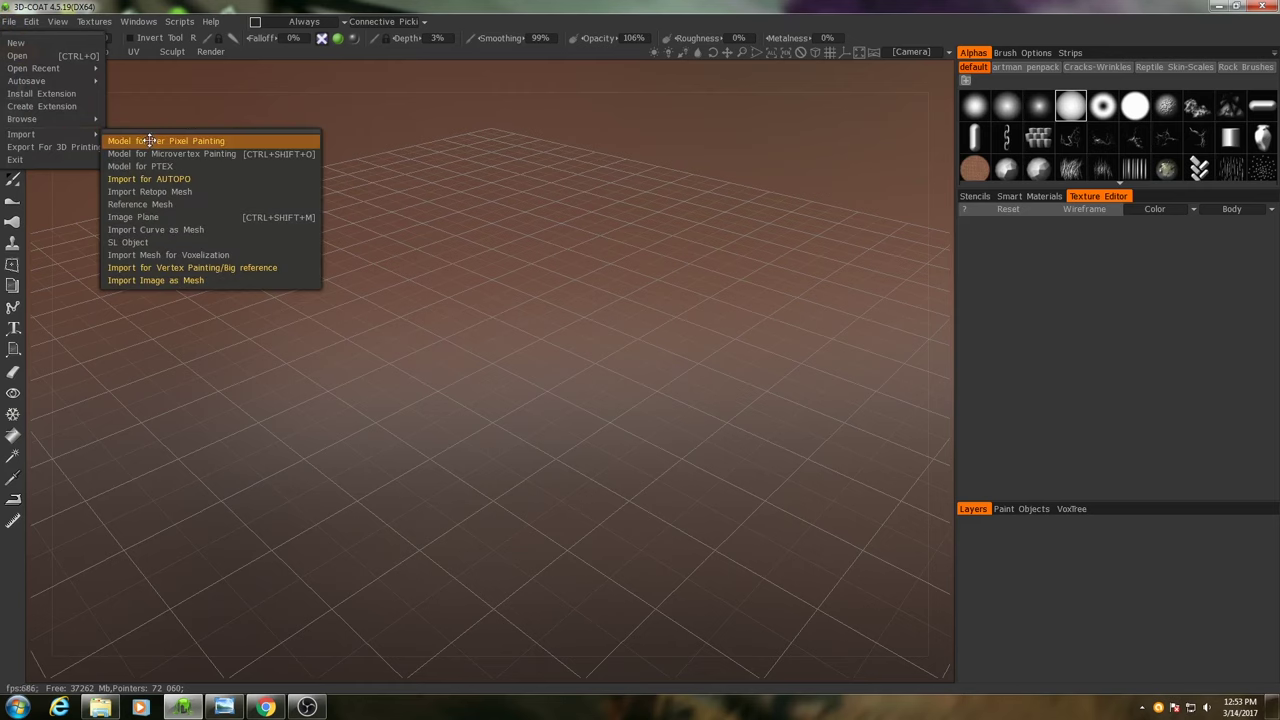
{"action": "left_click", "coordinate": [149, 140]}
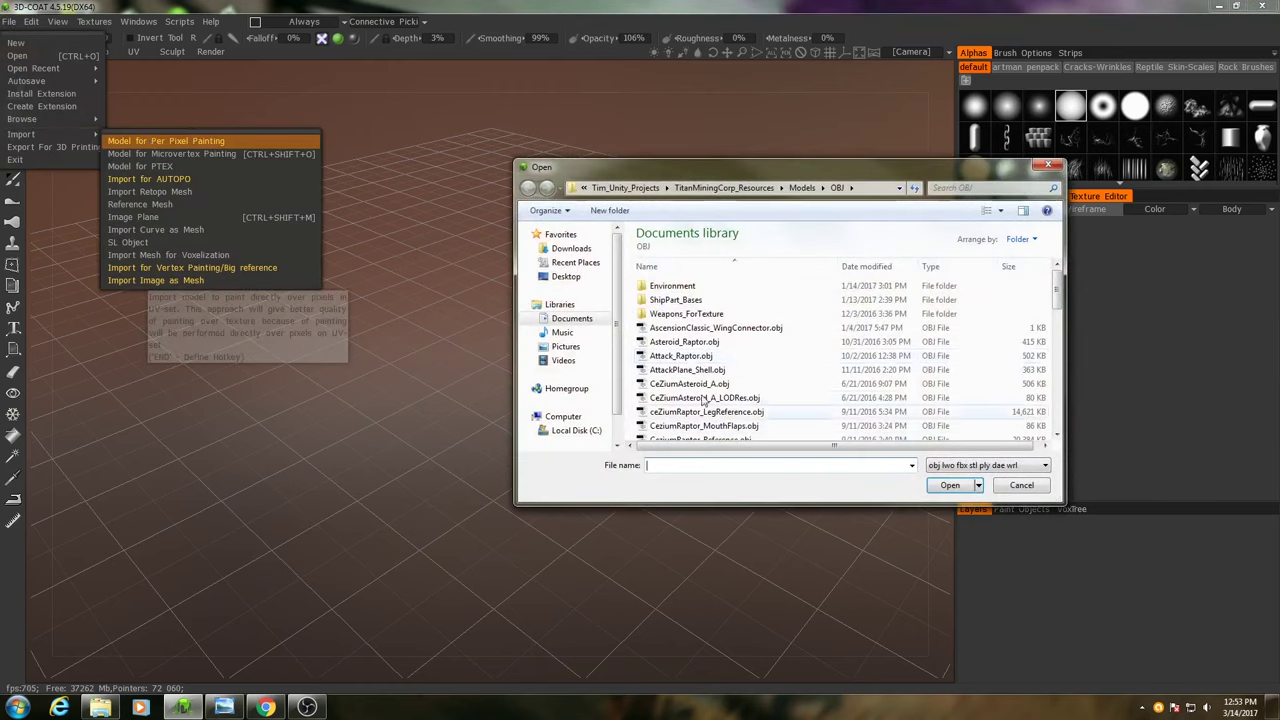
{"action": "left_click", "coordinate": [673, 358]}
{"action": "left_click", "coordinate": [676, 344]}
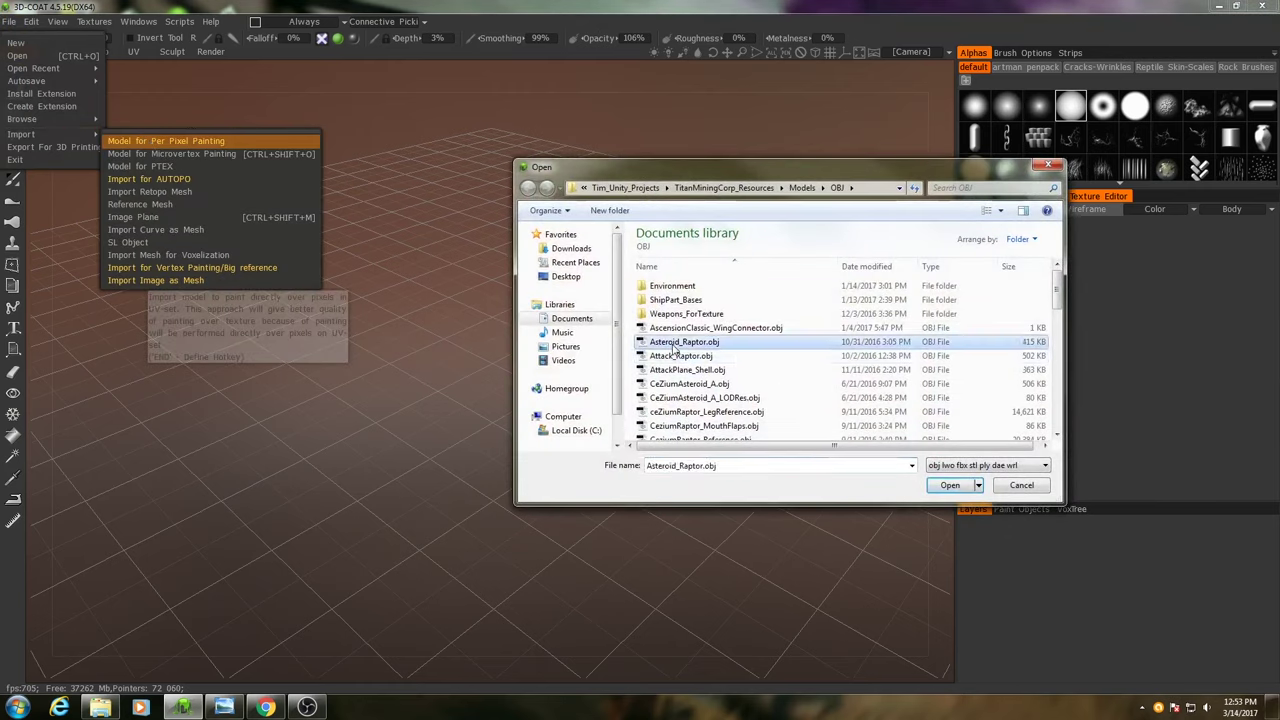
{"action": "left_click", "coordinate": [951, 486]}
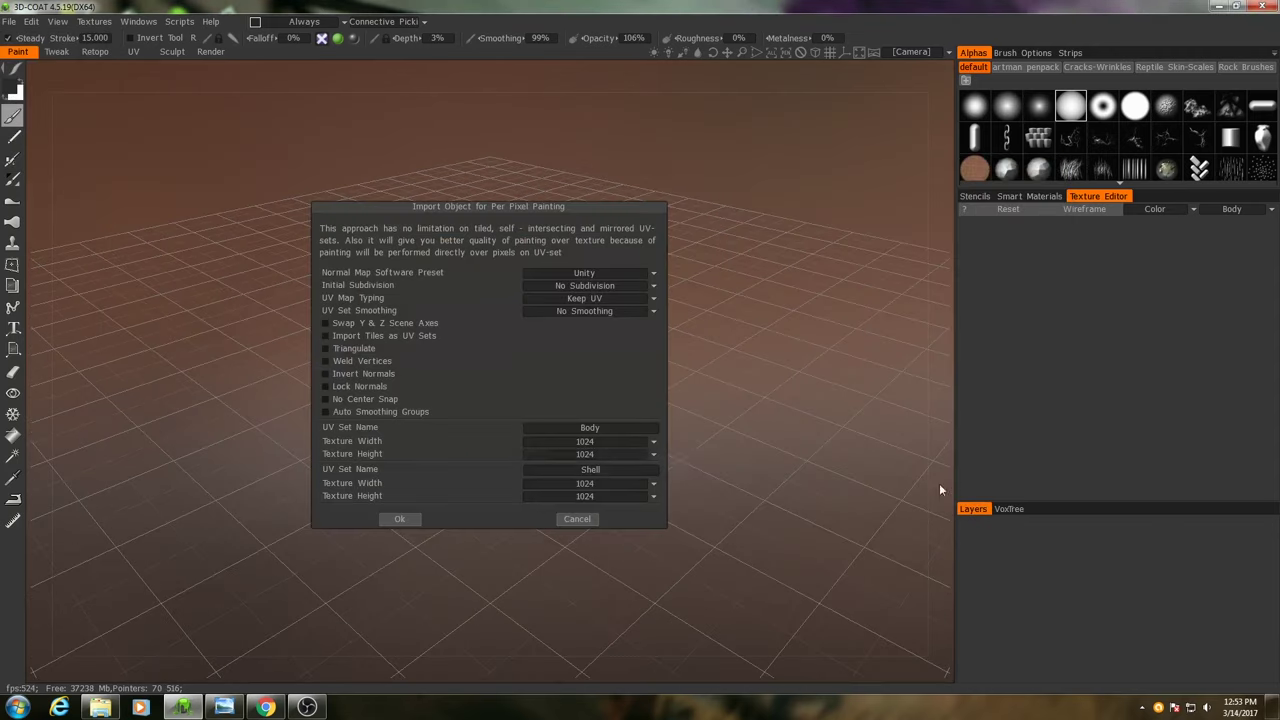
- Set the import texture size to 2048 and confirm the import
{"action": "left_click", "coordinate": [623, 441]}
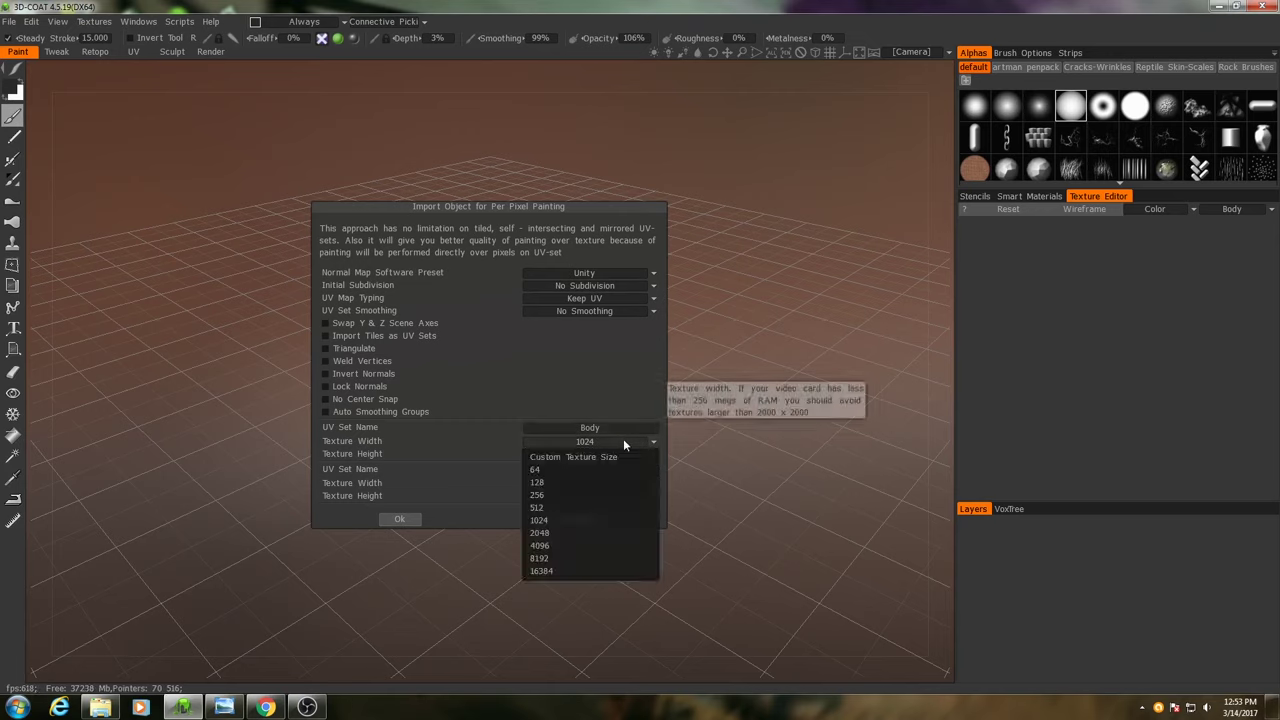
{"action": "left_click", "coordinate": [553, 532]}
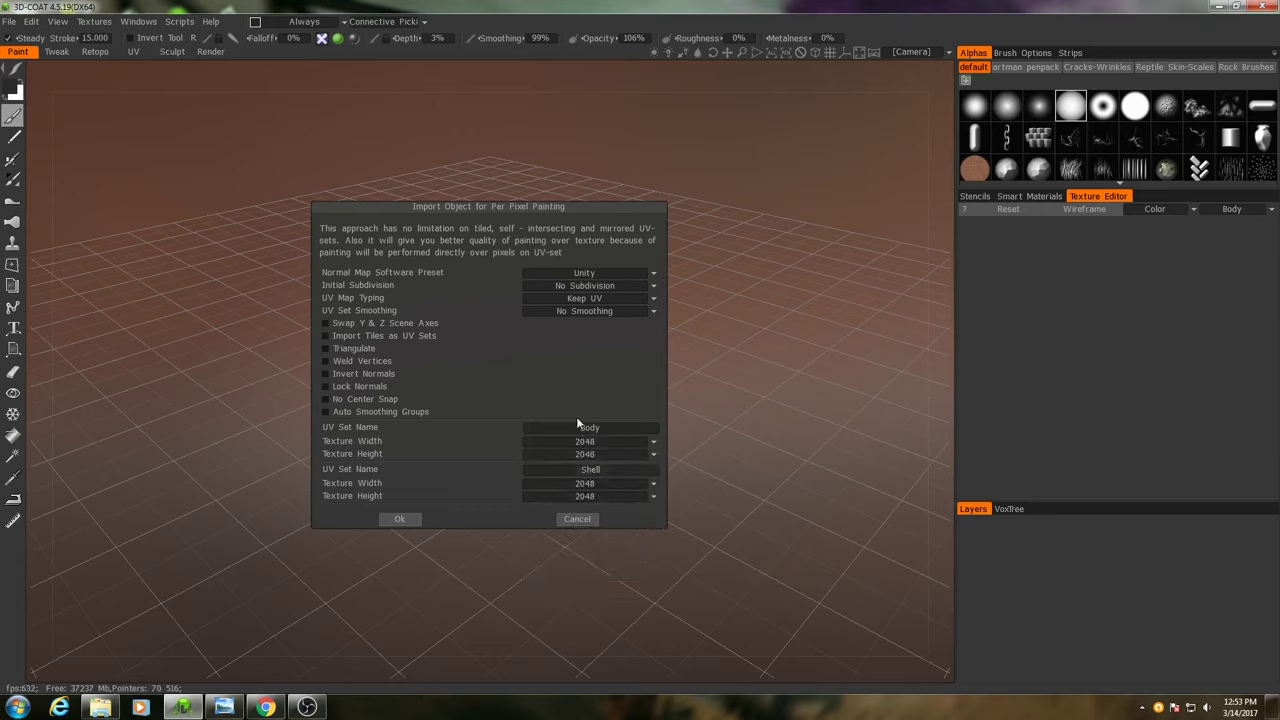
{"action": "left_click", "coordinate": [400, 518]}
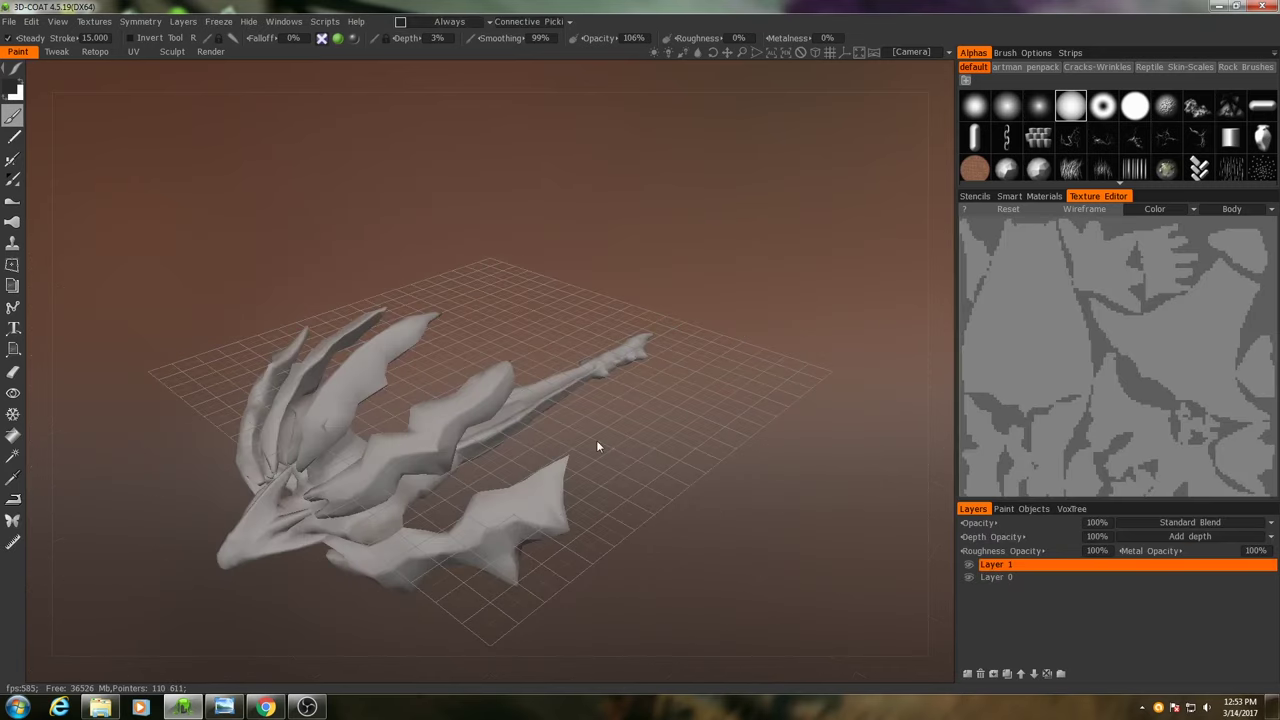
- Begin a normal map texture import targeting the Body UV set
{"action": "right_click_drag", "start_coordinate": [596, 446], "coordinate": [533, 447]}
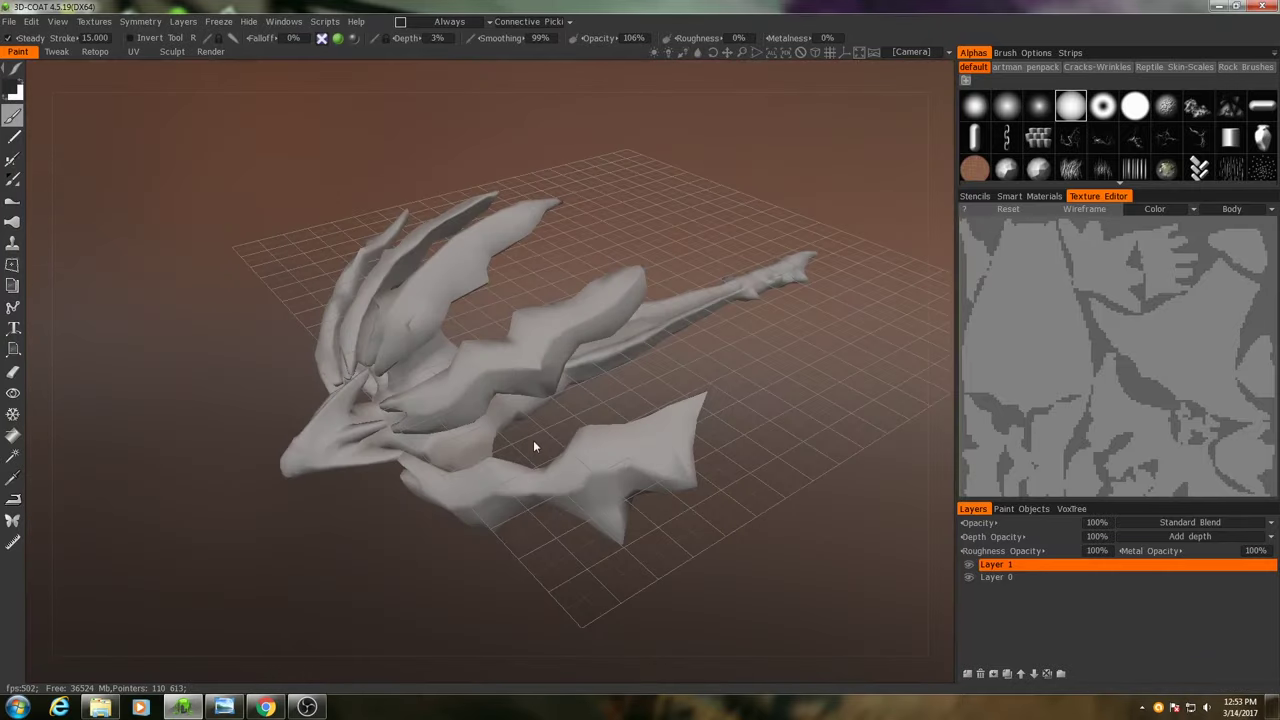
{"action": "scroll", "coordinate": [533, 440], "scroll_direction": "up", "scroll_amount": 2}
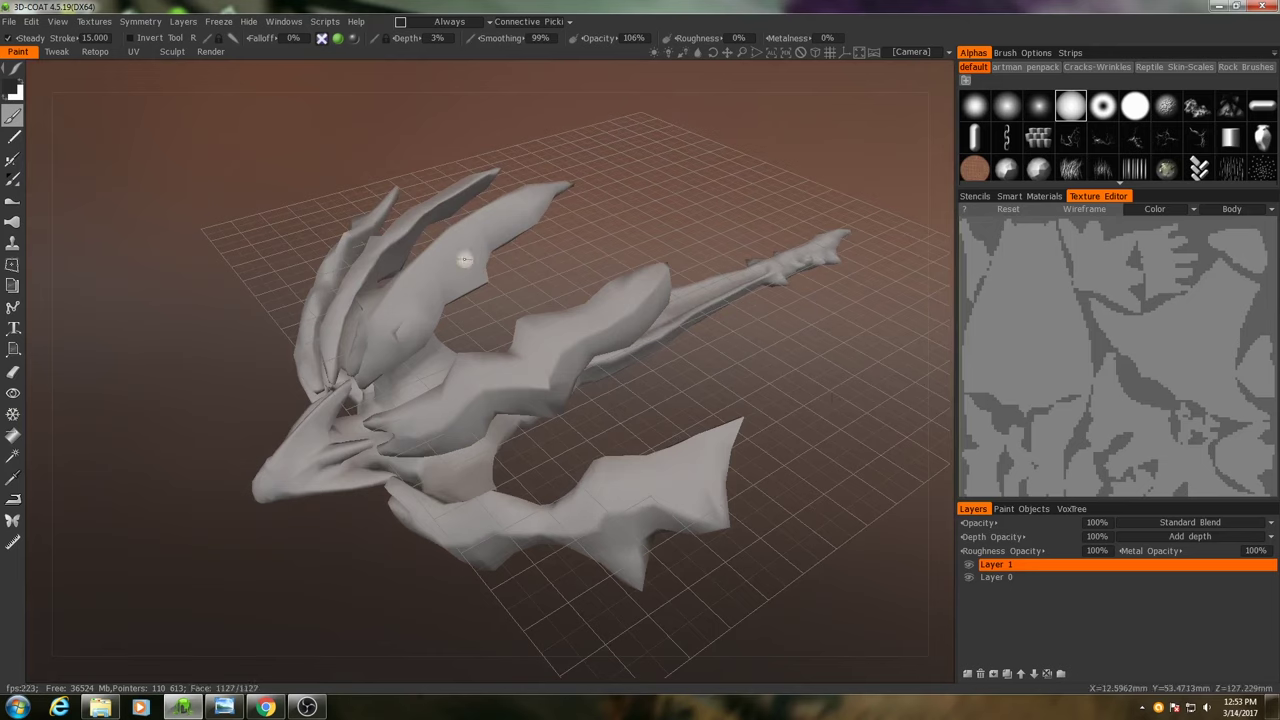
{"action": "left_click", "coordinate": [101, 22]}
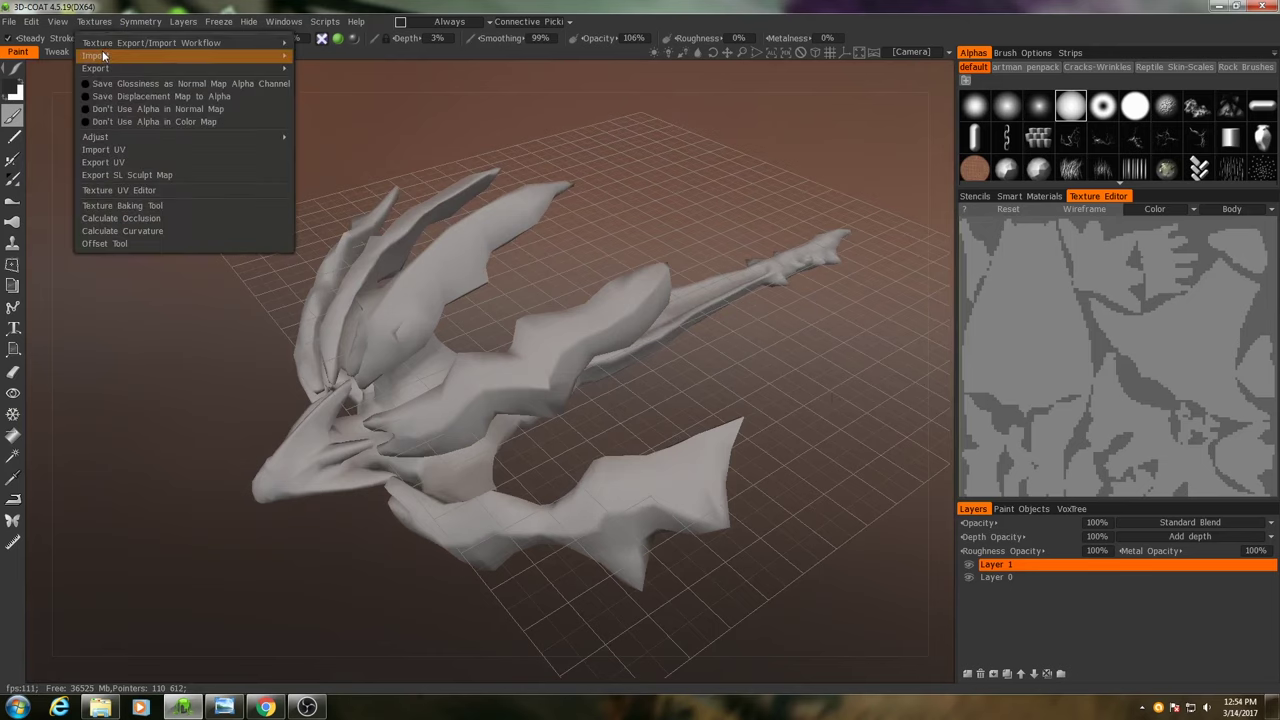
{"action": "mouse_move", "coordinate": [110, 55]}
{"action": "left_click", "coordinate": [344, 171]}
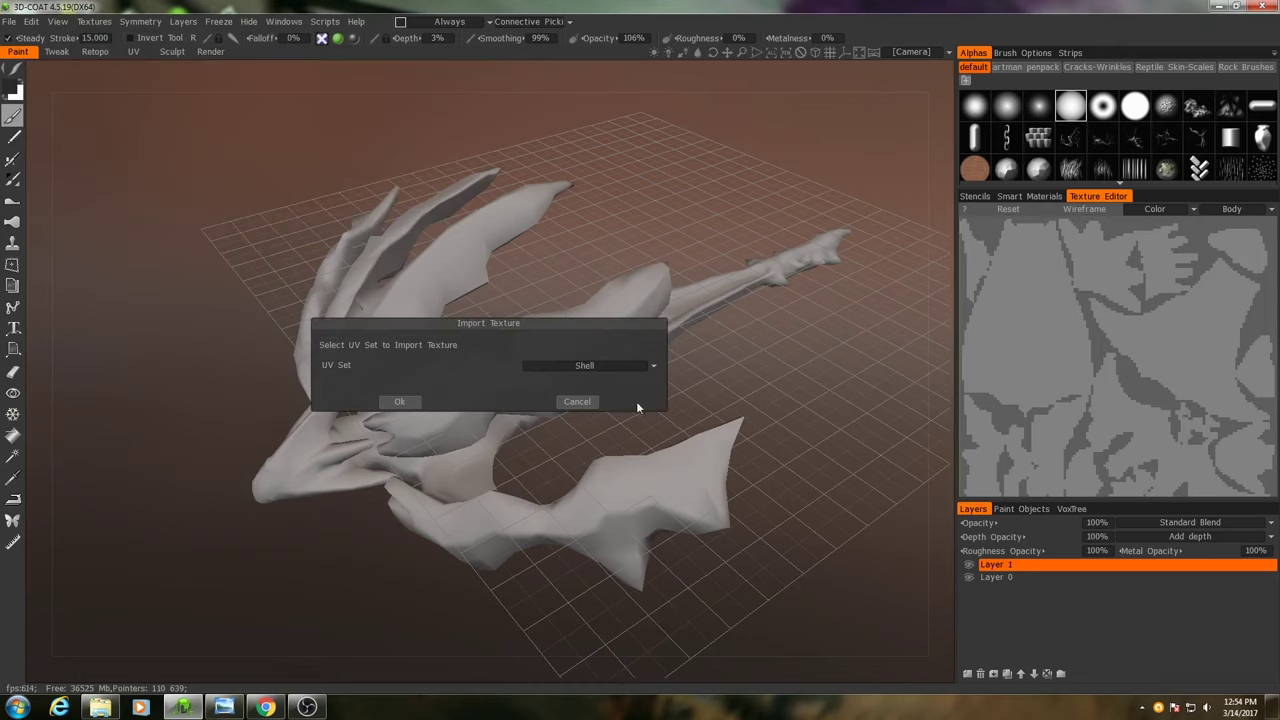
{"action": "left_click", "coordinate": [622, 371]}
{"action": "left_click", "coordinate": [599, 365]}
{"action": "left_click", "coordinate": [548, 383]}
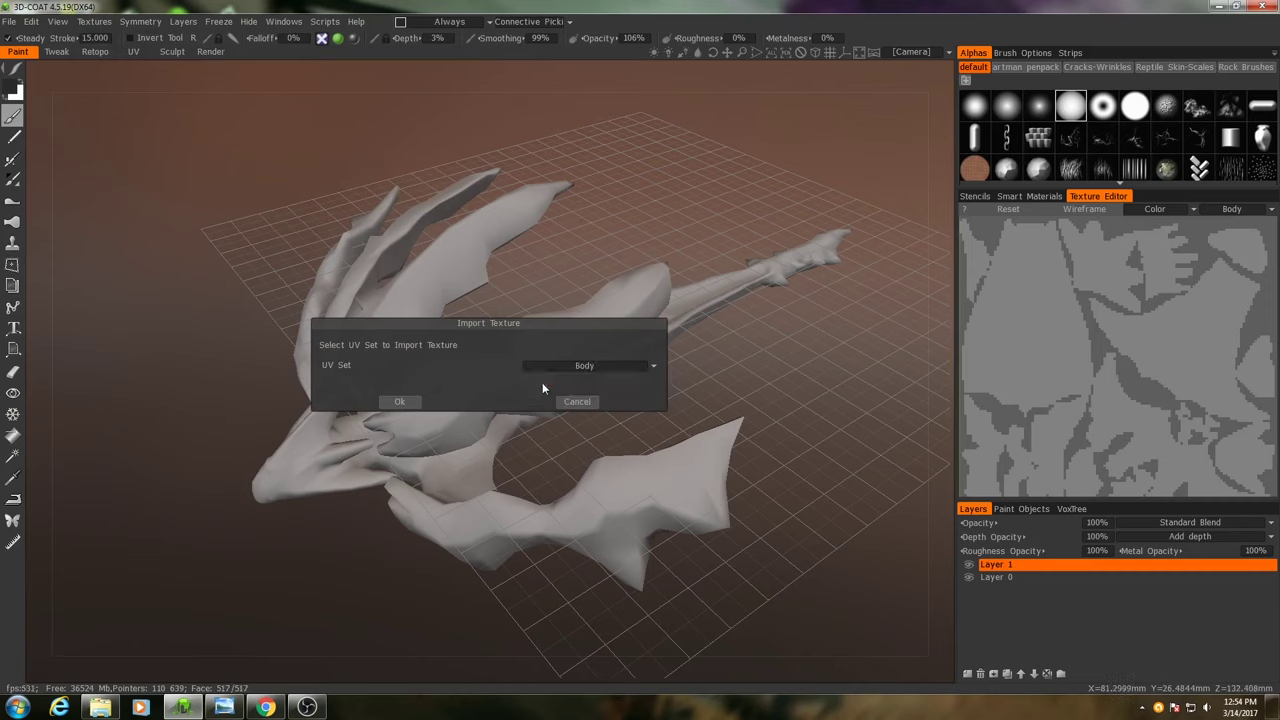
{"action": "left_click", "coordinate": [401, 401]}
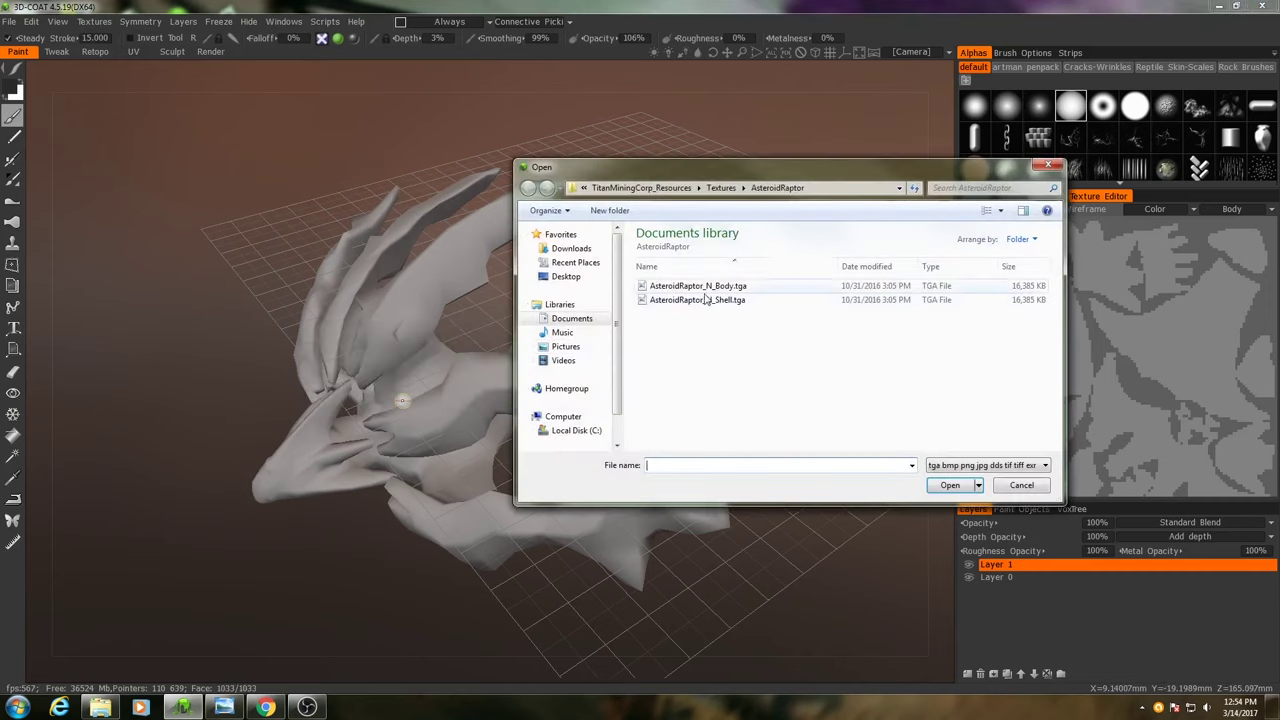
- Load the body normal map file with the default Normal Map settings and inspect the tail
{"action": "left_click", "coordinate": [705, 288]}
{"action": "left_click", "coordinate": [950, 485]}
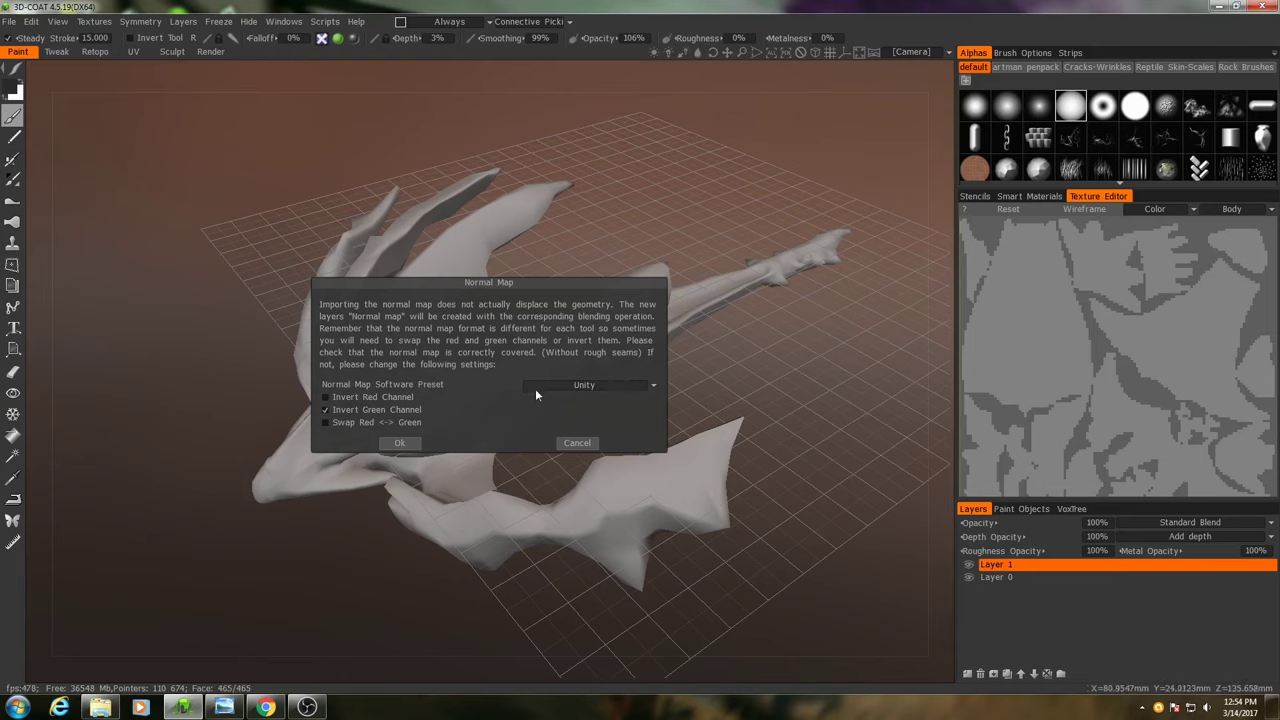
{"action": "left_click", "coordinate": [407, 441]}
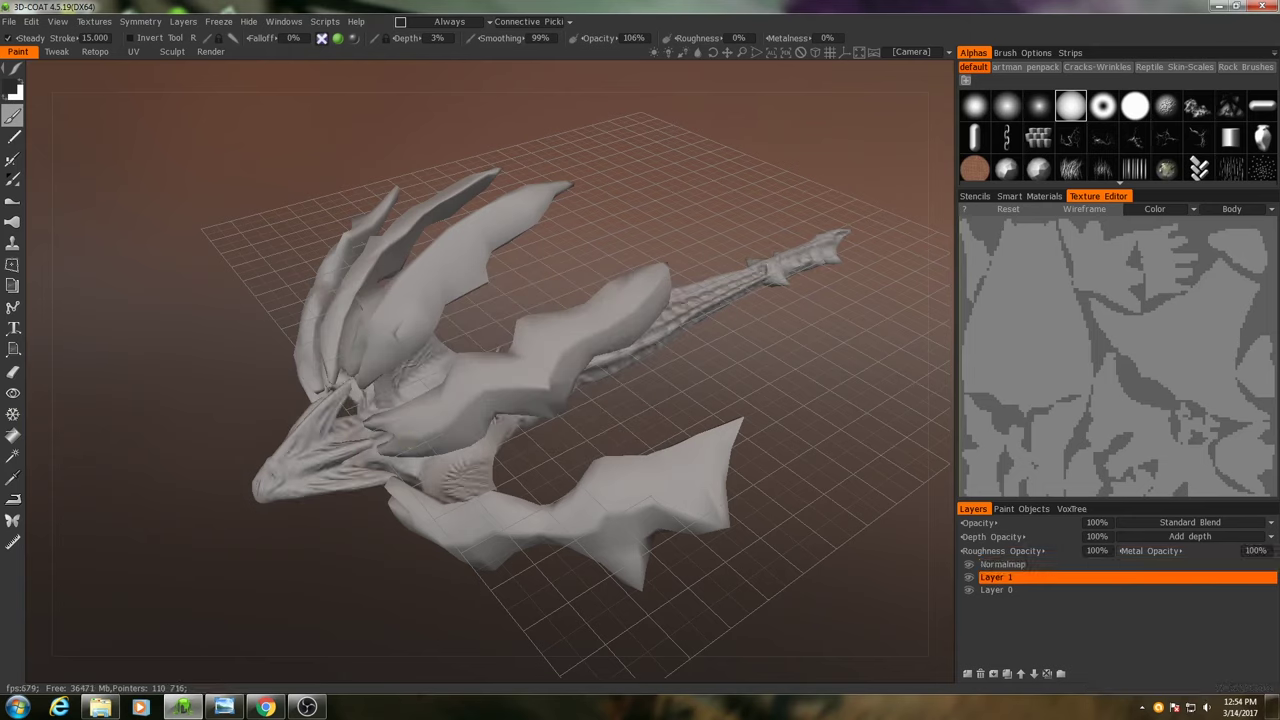
{"action": "left_click_drag", "start_coordinate": [716, 370], "coordinate": [130, 45]}
- Rename the Normalmap layer to Body_Normalmap
{"action": "left_click", "coordinate": [94, 21]}
{"action": "mouse_move", "coordinate": [114, 68]}
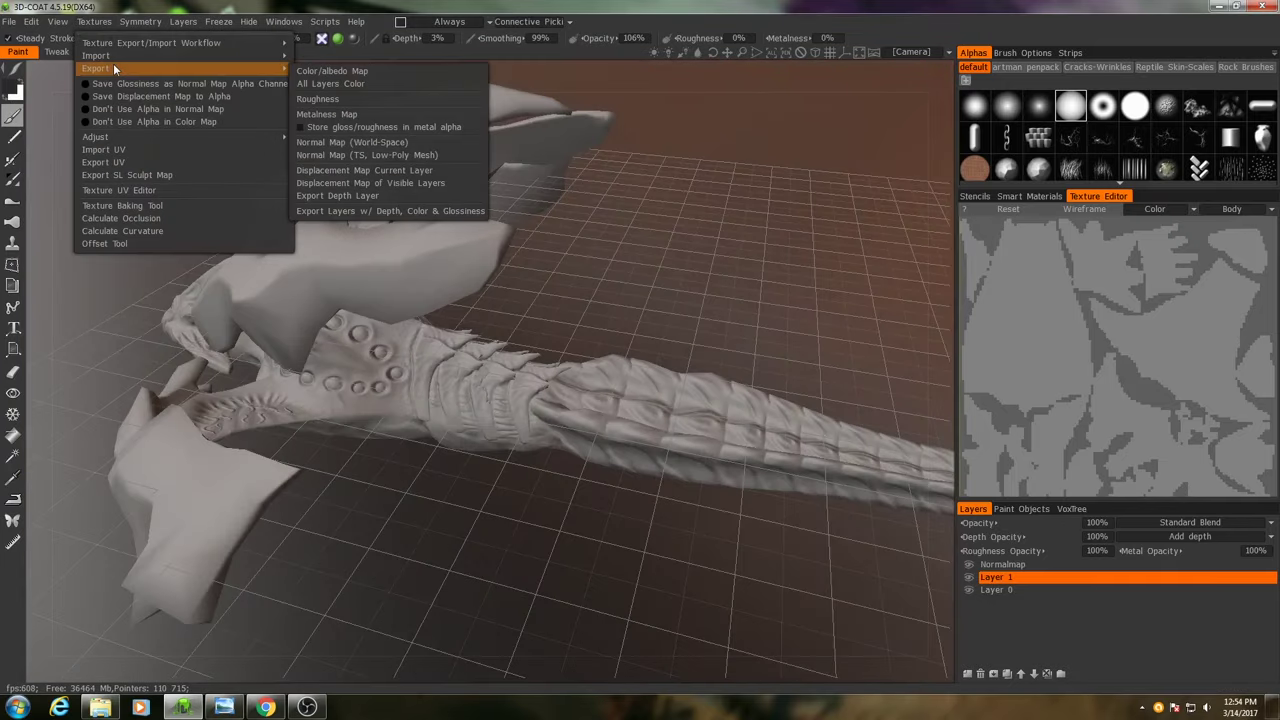
{"action": "left_click", "coordinate": [990, 566]}
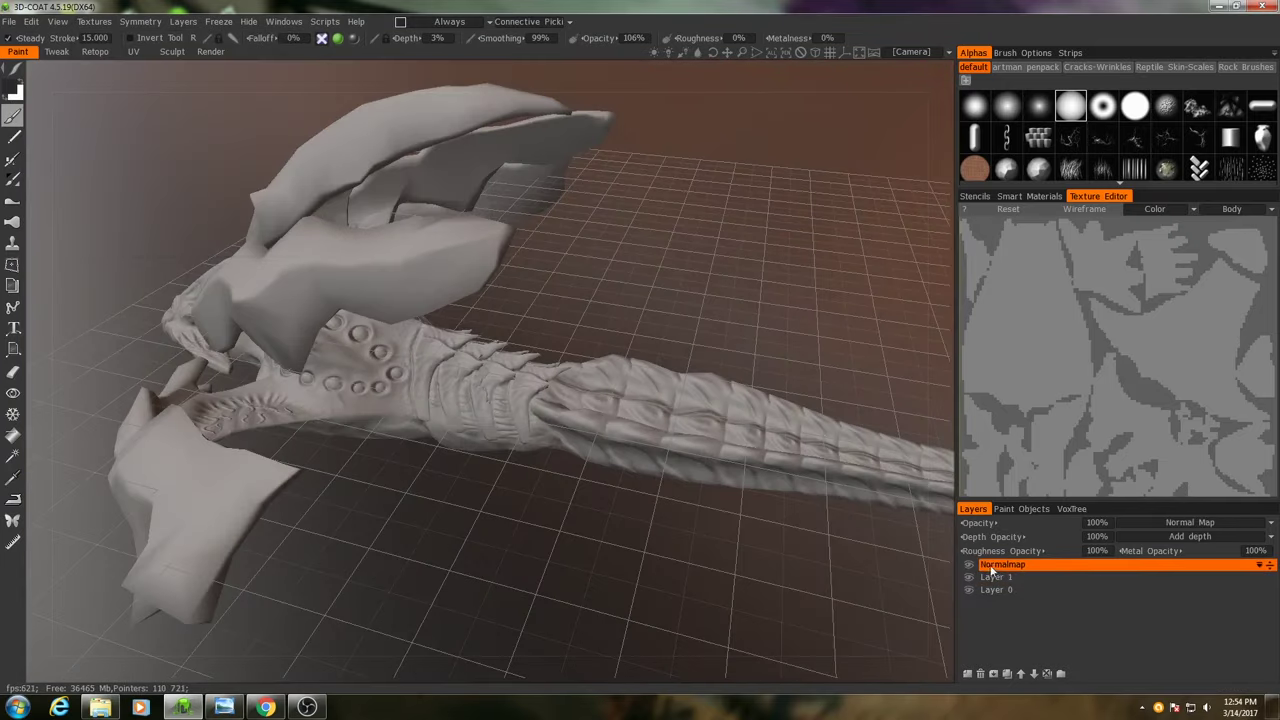
{"action": "double_click", "coordinate": [987, 567]}
{"action": "left_click", "coordinate": [1086, 565]}
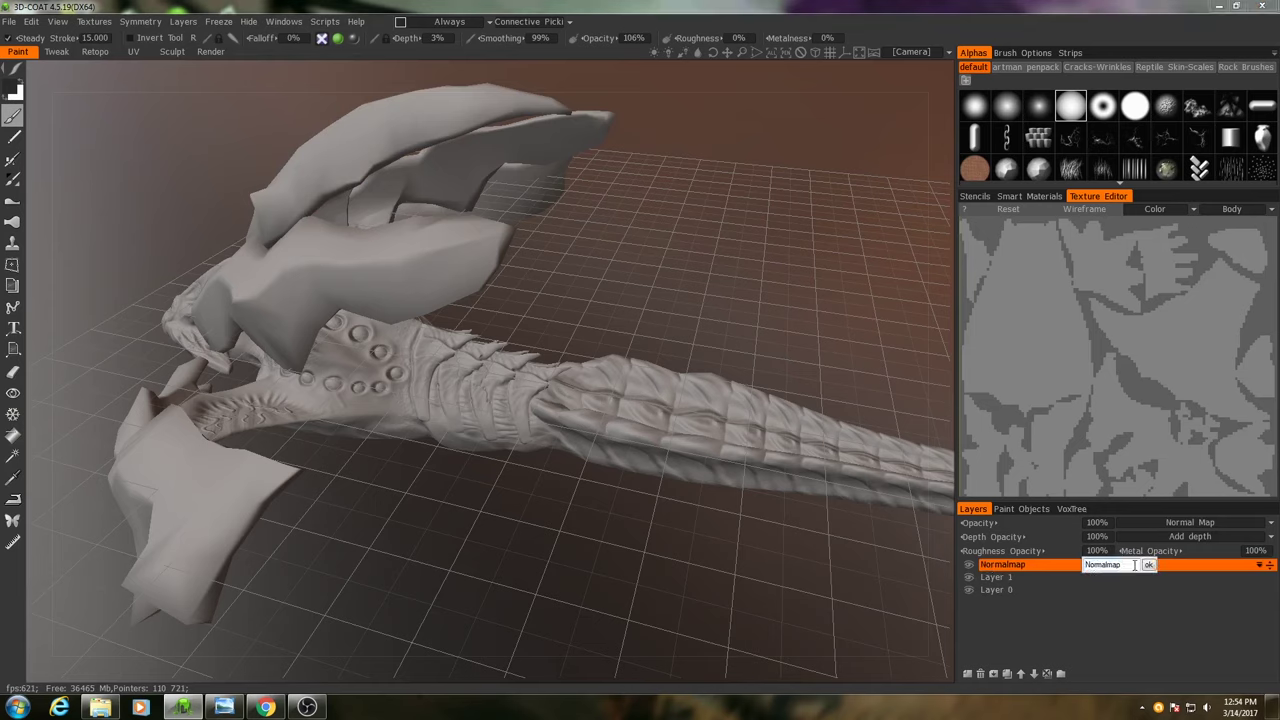
{"action": "type", "text": "Body_"}
{"action": "key", "text": "Return"}
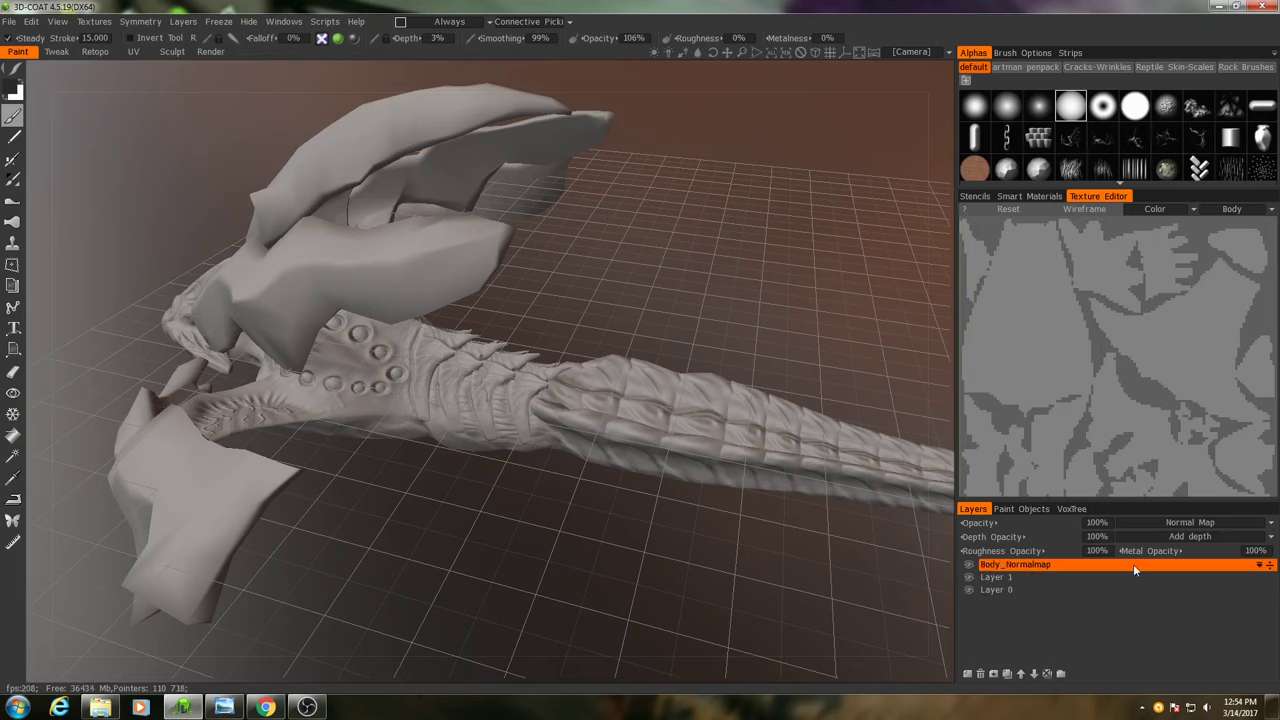
- Import AsteroidRaptor_N_Shell.tga as a normal map on the shell UV set
{"action": "left_click", "coordinate": [94, 21]}
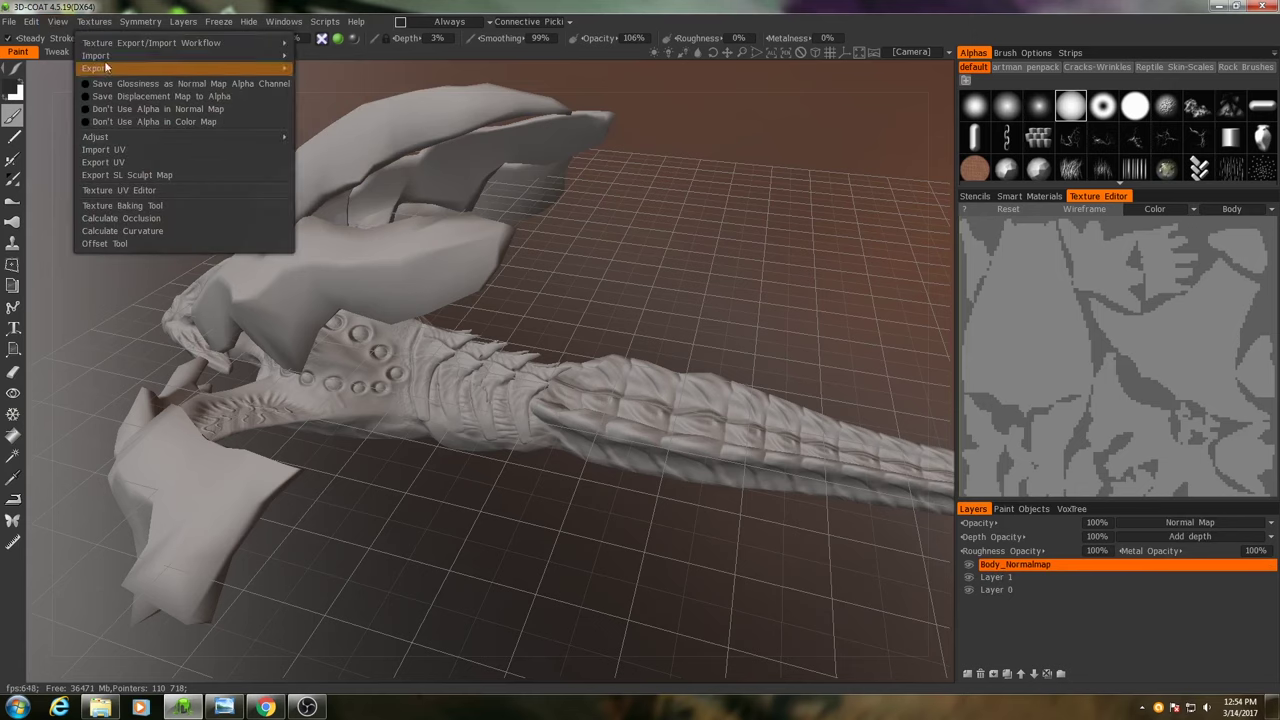
{"action": "mouse_move", "coordinate": [121, 56]}
{"action": "left_click", "coordinate": [330, 173]}
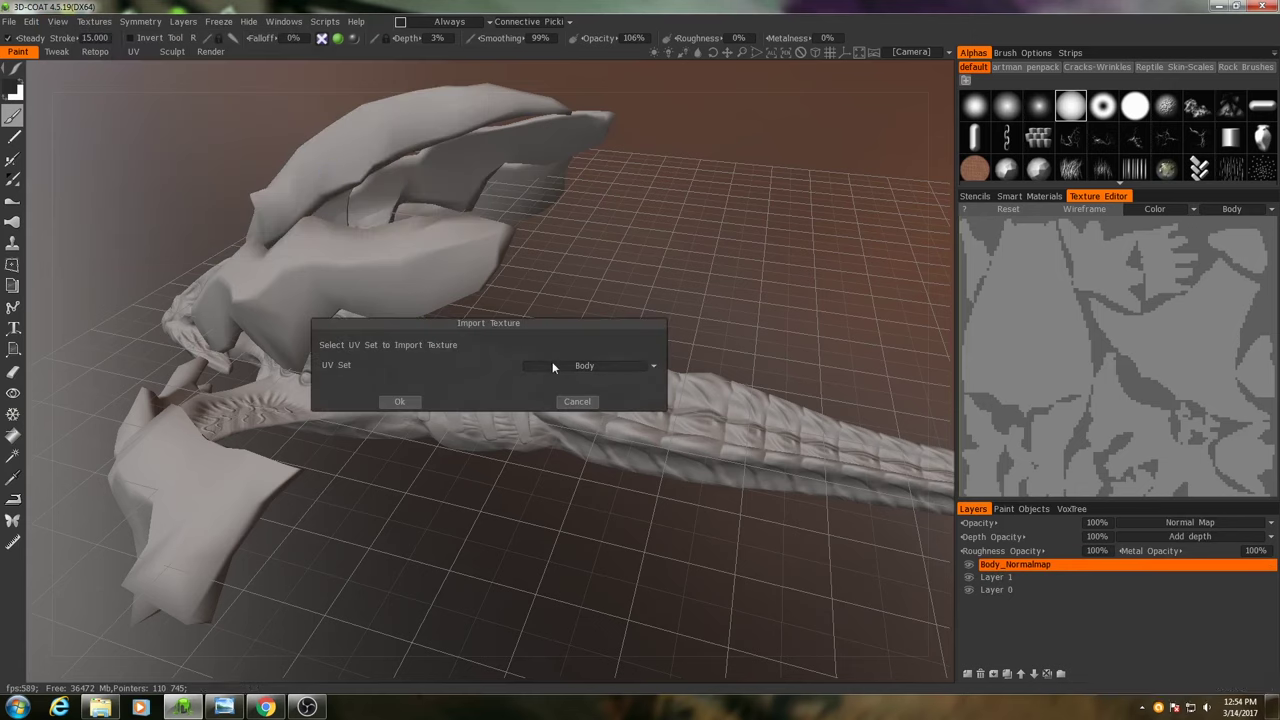
{"action": "left_click", "coordinate": [584, 367]}
{"action": "left_click", "coordinate": [563, 388]}
{"action": "left_click", "coordinate": [405, 400]}
{"action": "left_click", "coordinate": [699, 286]}
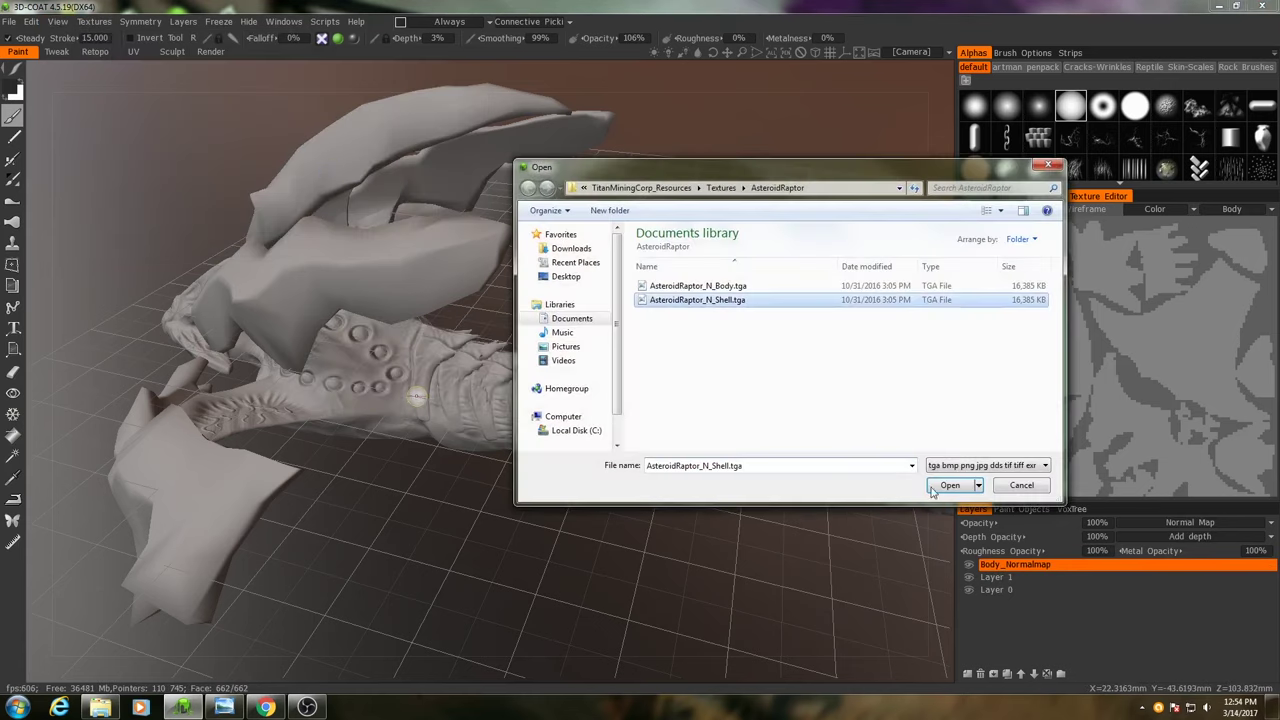
{"action": "left_click", "coordinate": [946, 481]}
{"action": "left_click", "coordinate": [410, 437]}
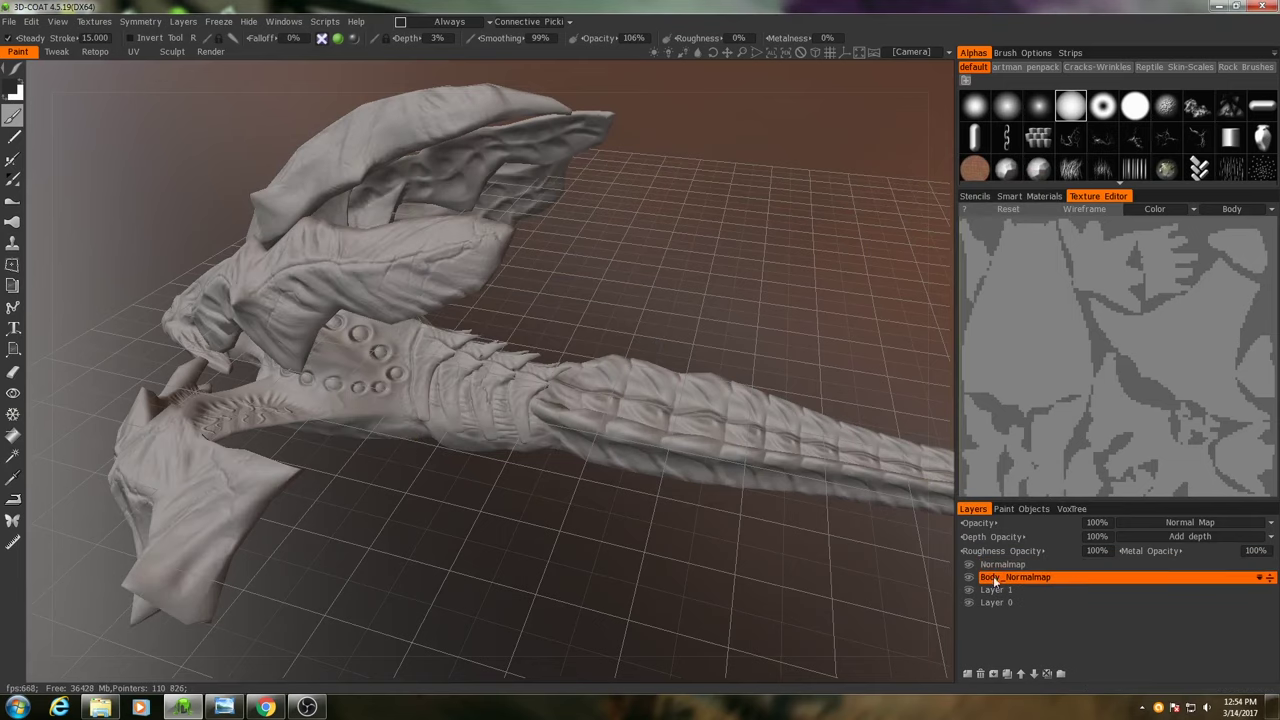
- Rename the new normal map layer to Shell_Normalmap
{"action": "double_click", "coordinate": [1101, 565]}
{"action": "type", "text": "Shell_"}
{"action": "key", "text": "Return"}
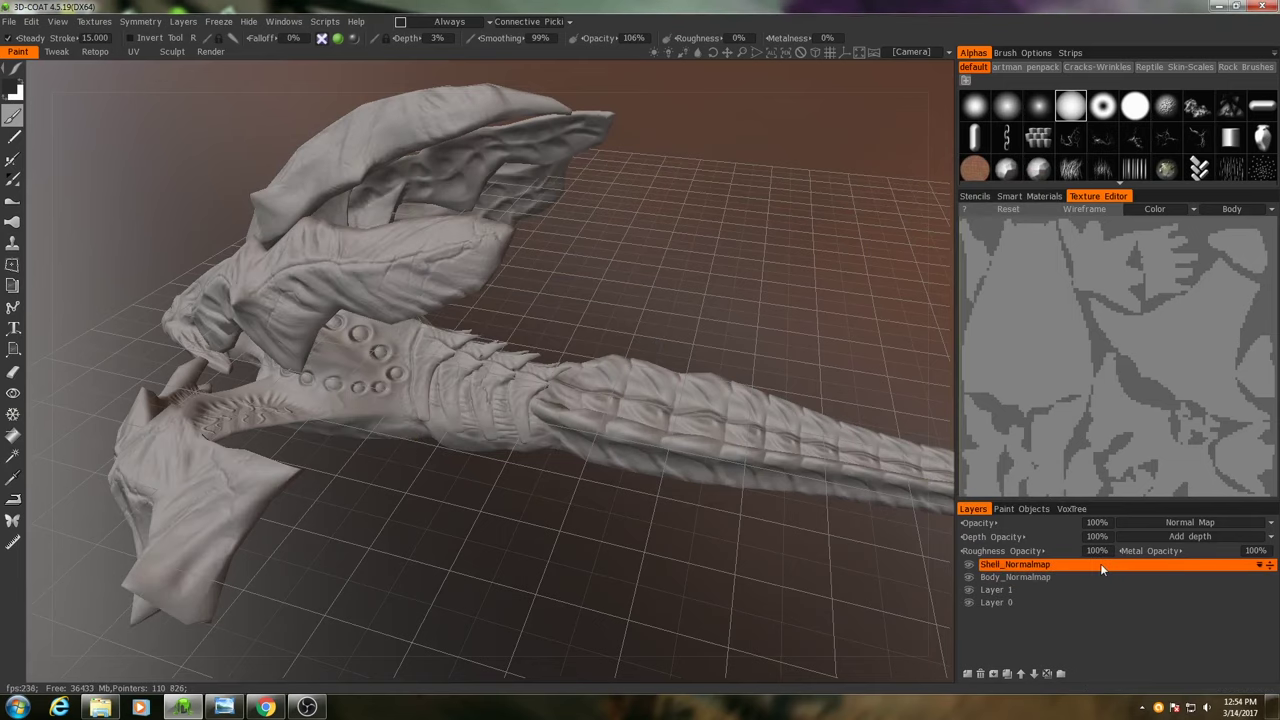
{"action": "middle_click_drag", "start_coordinate": [480, 420], "coordinate": [698, 457]}
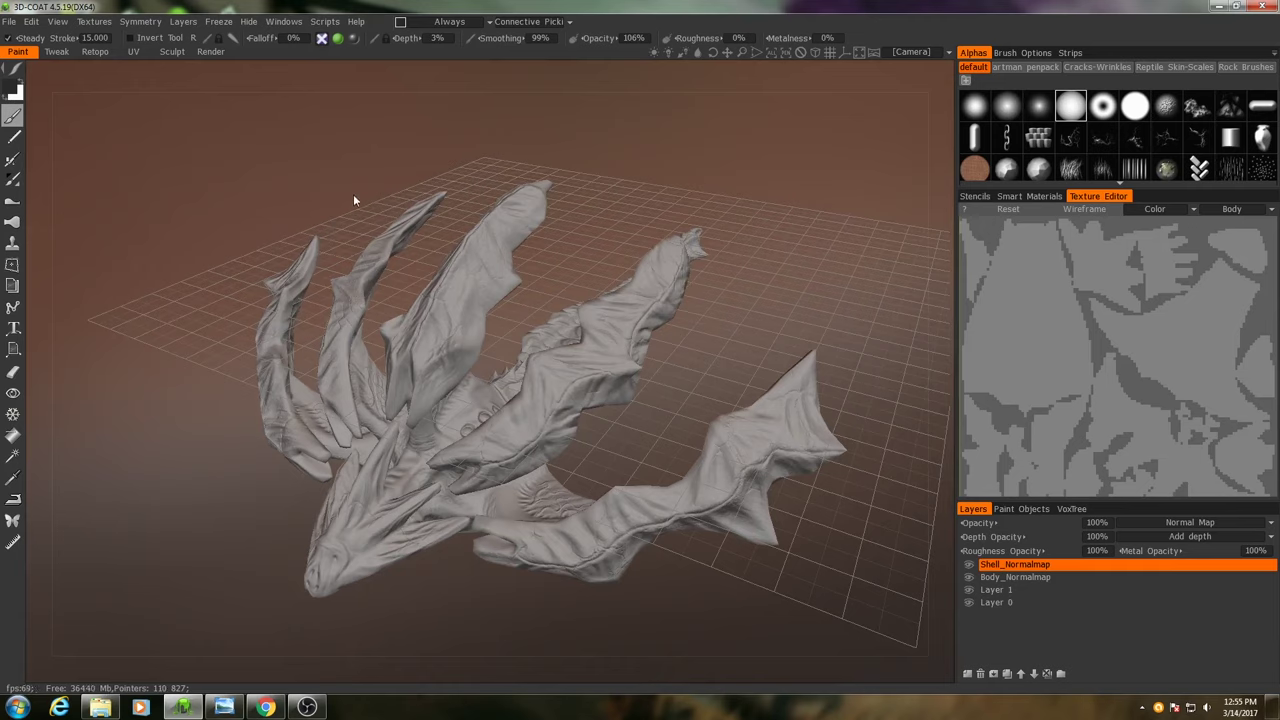
- Calculate curvature, then bake ambient occlusion with the default occlusion parameters
{"action": "left_click", "coordinate": [94, 21]}
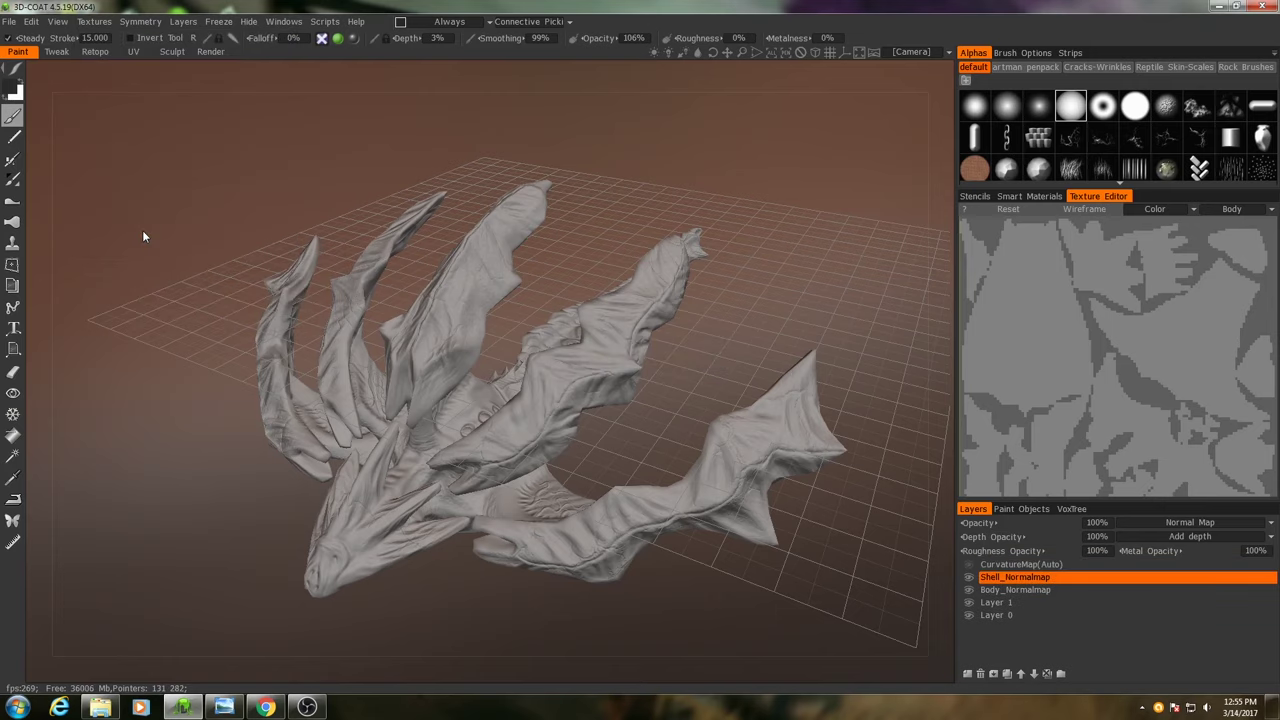
{"action": "left_click", "coordinate": [91, 21]}
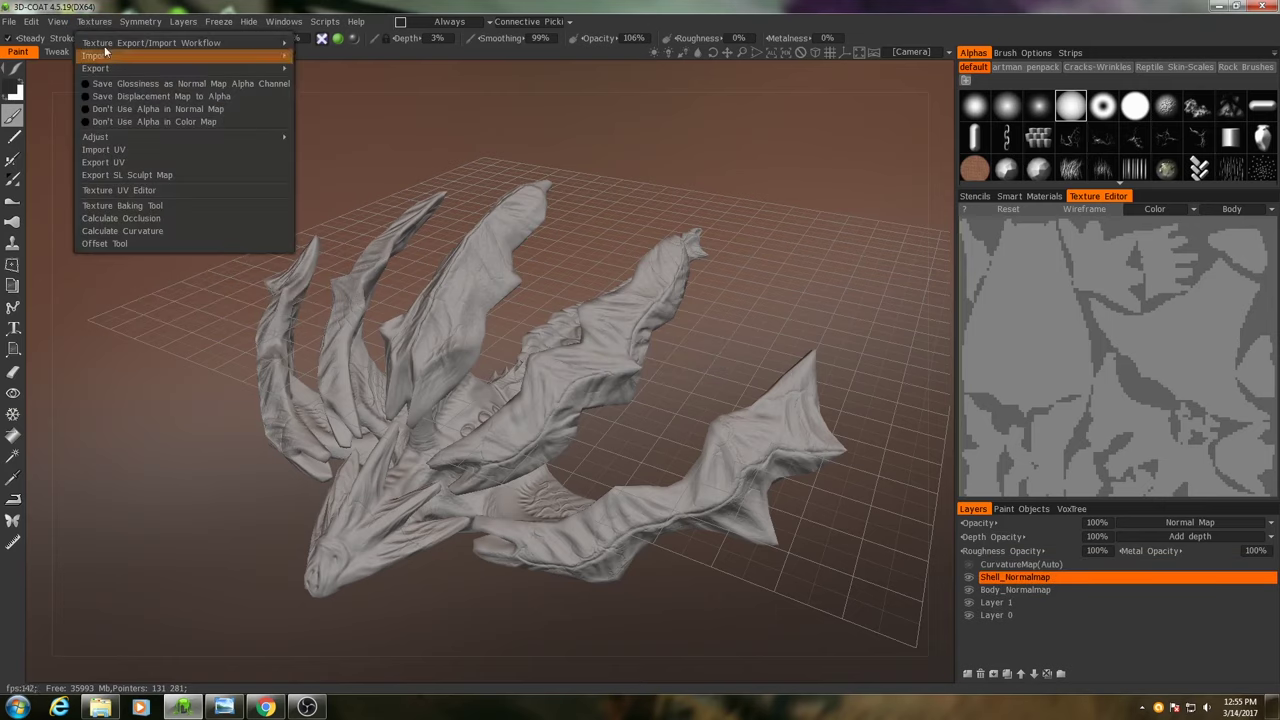
{"action": "left_click", "coordinate": [129, 220]}
{"action": "left_click", "coordinate": [395, 437]}
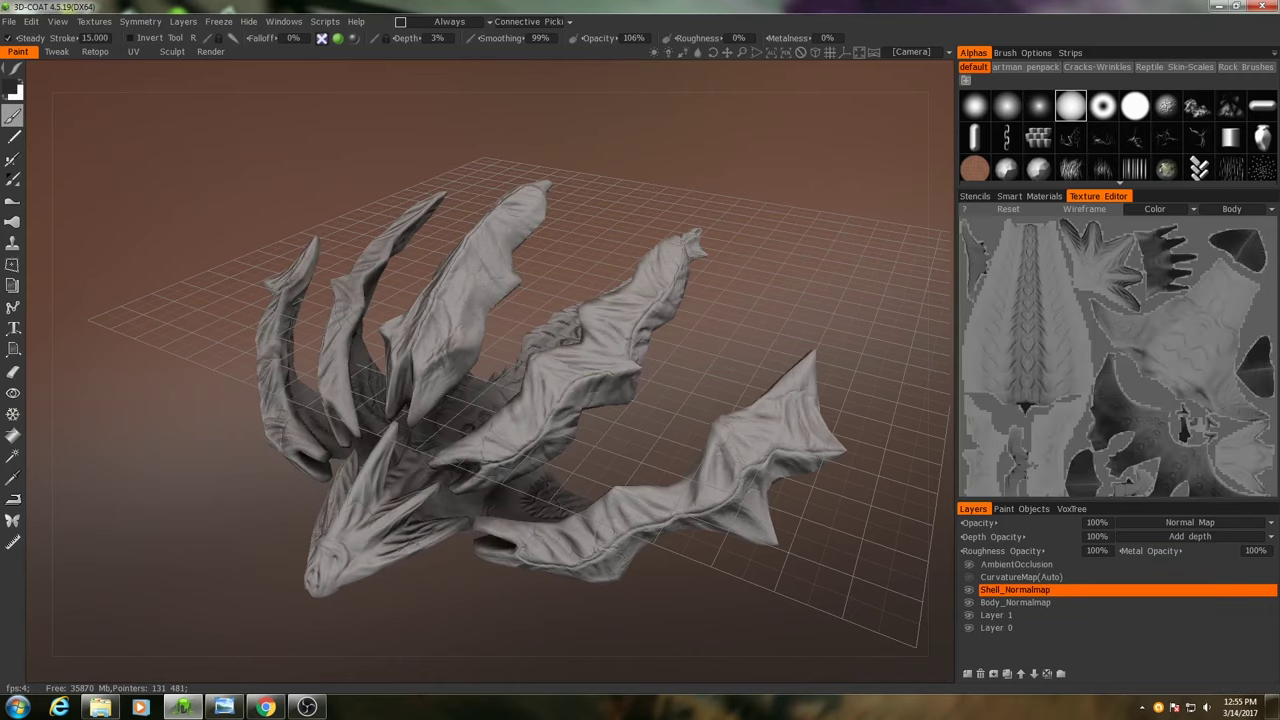
{"action": "left_click_drag", "start_coordinate": [436, 224], "coordinate": [520, 254]}
- Set the AmbientOcclusion layer opacity to 75%
{"action": "left_click", "coordinate": [1003, 566]}
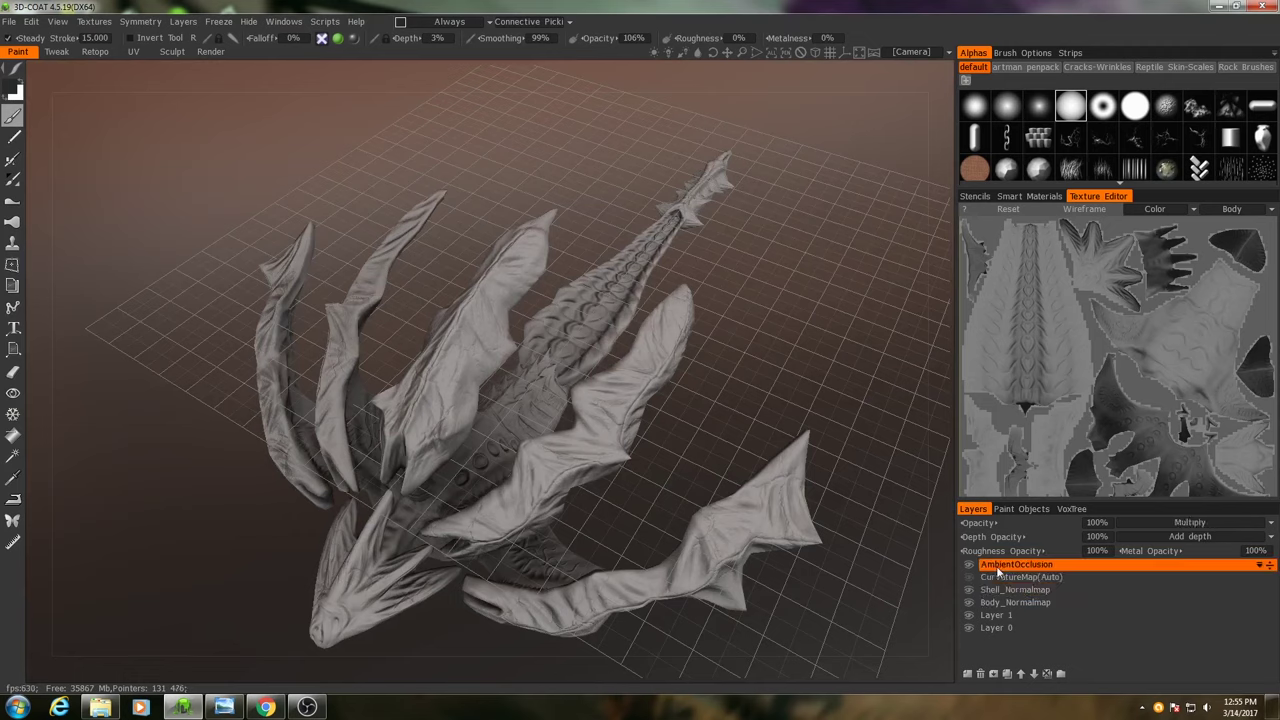
{"action": "left_click", "coordinate": [1096, 524]}
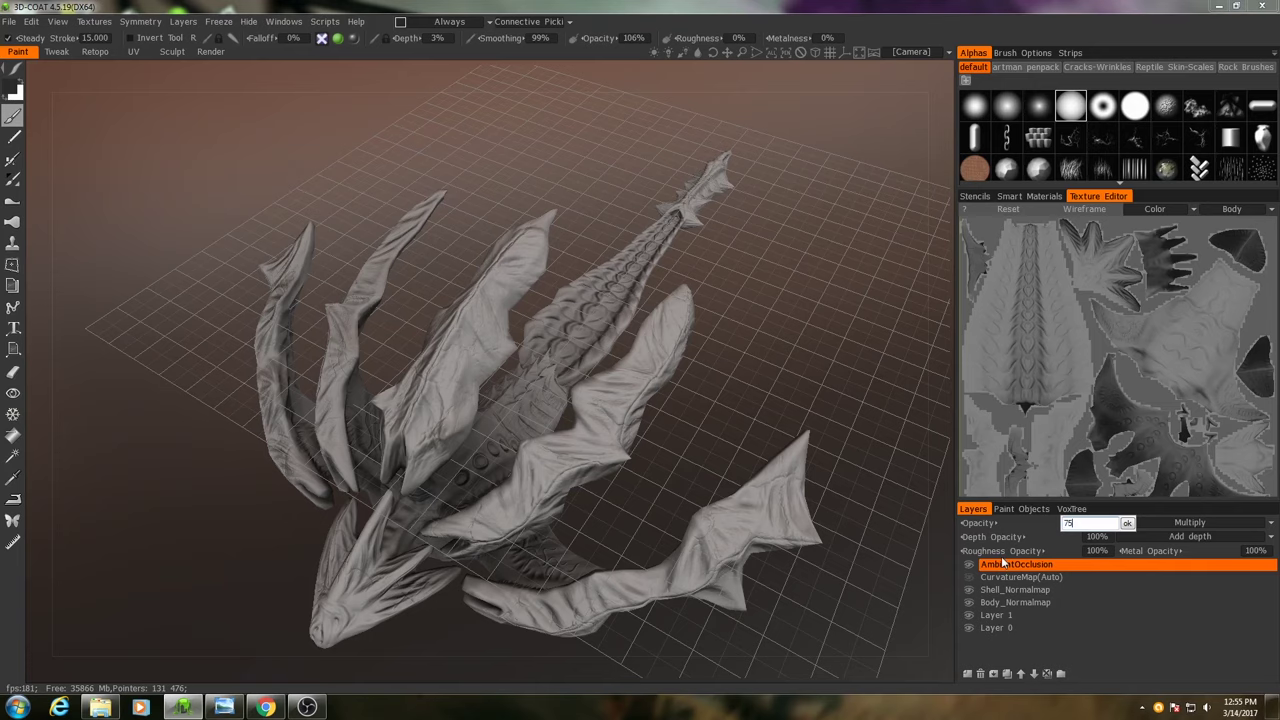
{"action": "key", "text": "Return"}
- Rename Layer 1 to Base_Skin
{"action": "middle_click_drag", "start_coordinate": [509, 349], "coordinate": [606, 449]}
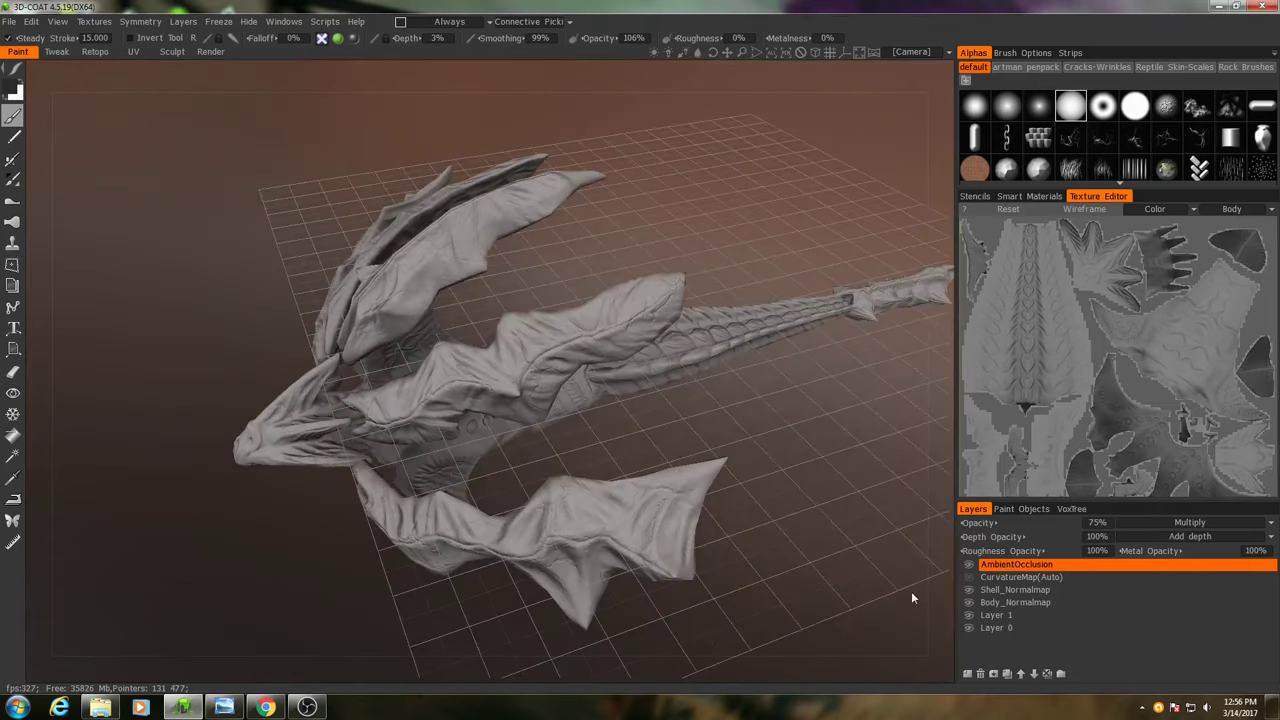
{"action": "left_click", "coordinate": [995, 616]}
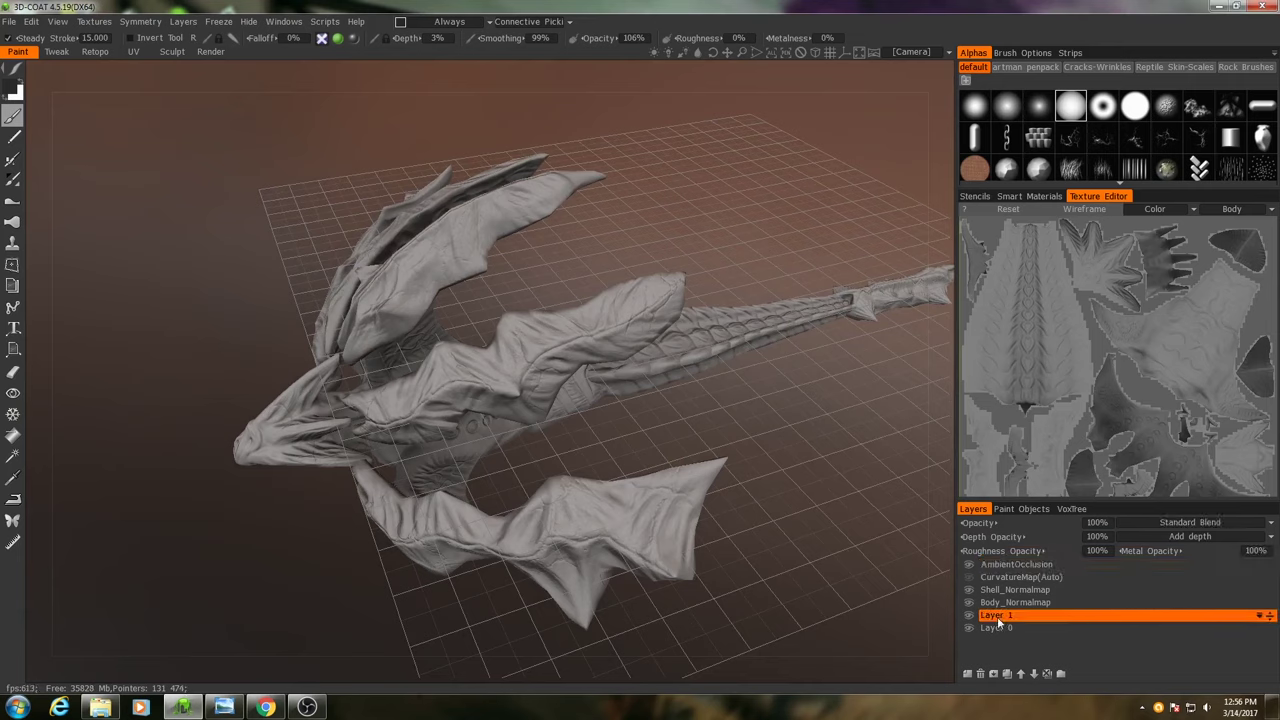
{"action": "double_click", "coordinate": [997, 616]}
{"action": "type", "text": "Ba"}
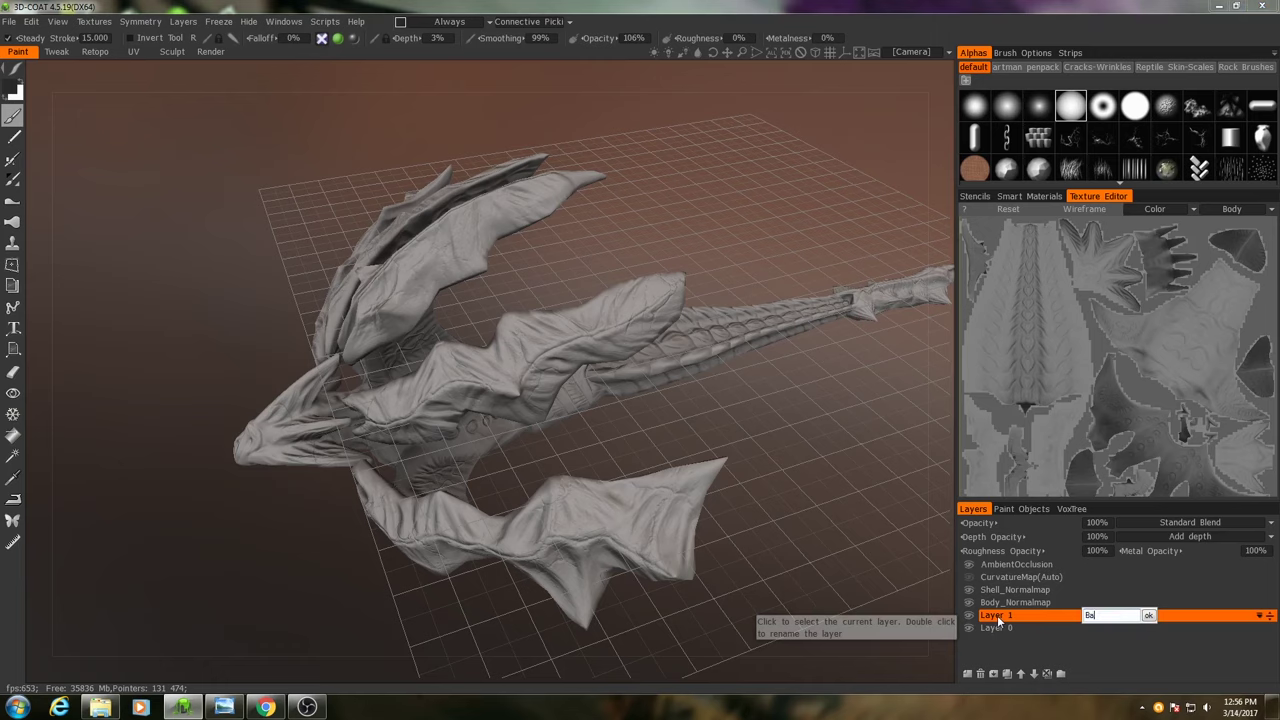
{"action": "type", "text": "se_Skin"}
{"action": "key", "text": "Return"}
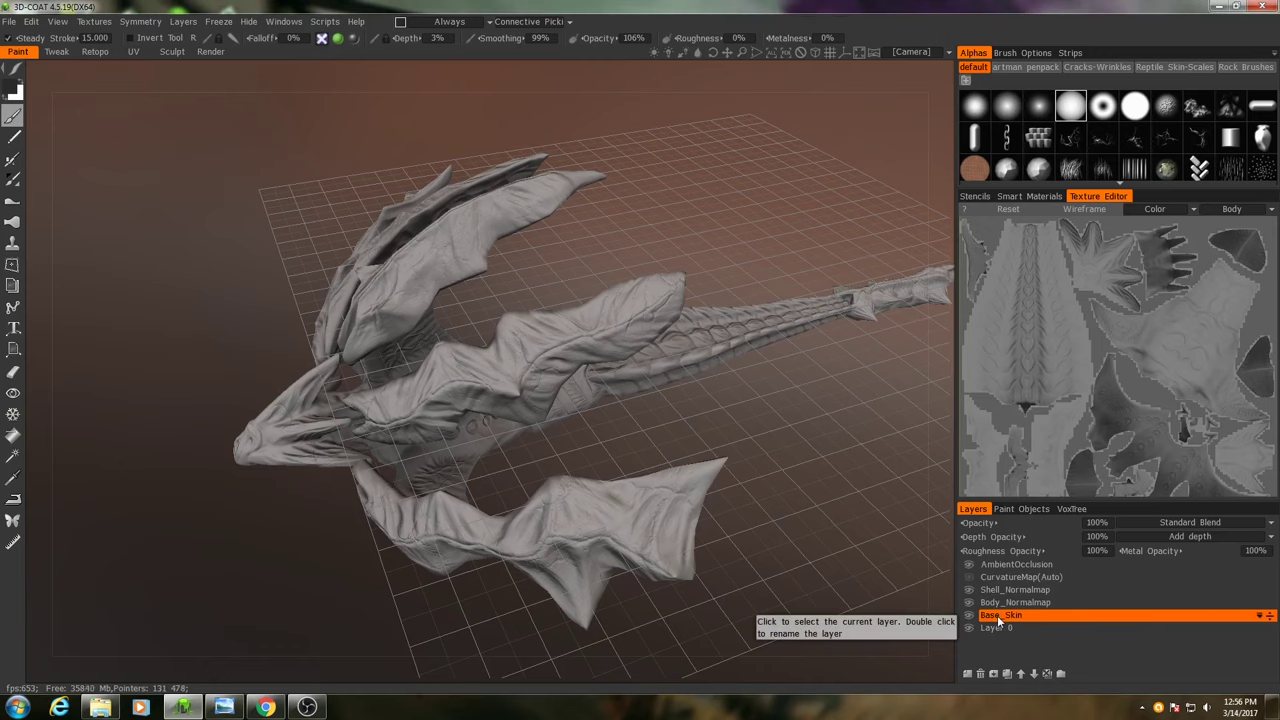
- Open the Skin material from the Smart Materials library in the Smart Material Editor
{"action": "mouse_move", "coordinate": [720, 450]}
{"action": "left_mouse_down"}
{"action": "mouse_move", "coordinate": [682, 426]}
{"action": "mouse_move", "coordinate": [732, 464]}
{"action": "left_mouse_up"}
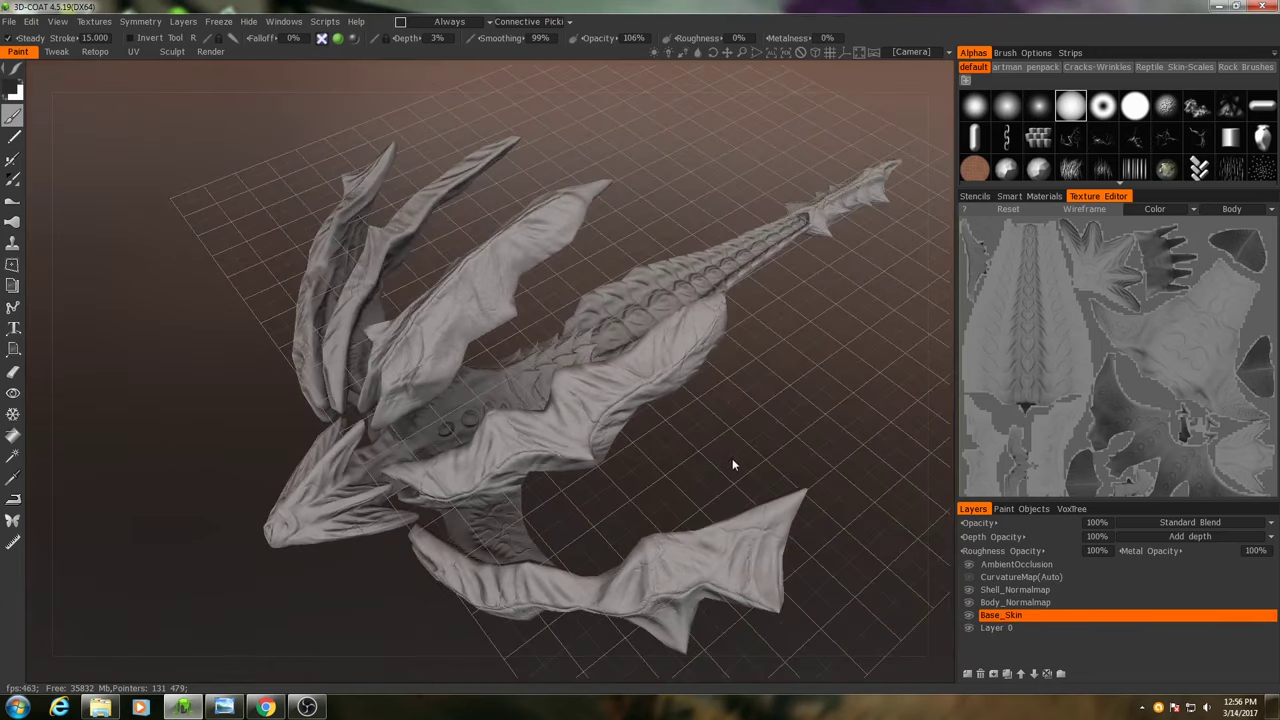
{"action": "left_click", "coordinate": [1024, 195]}
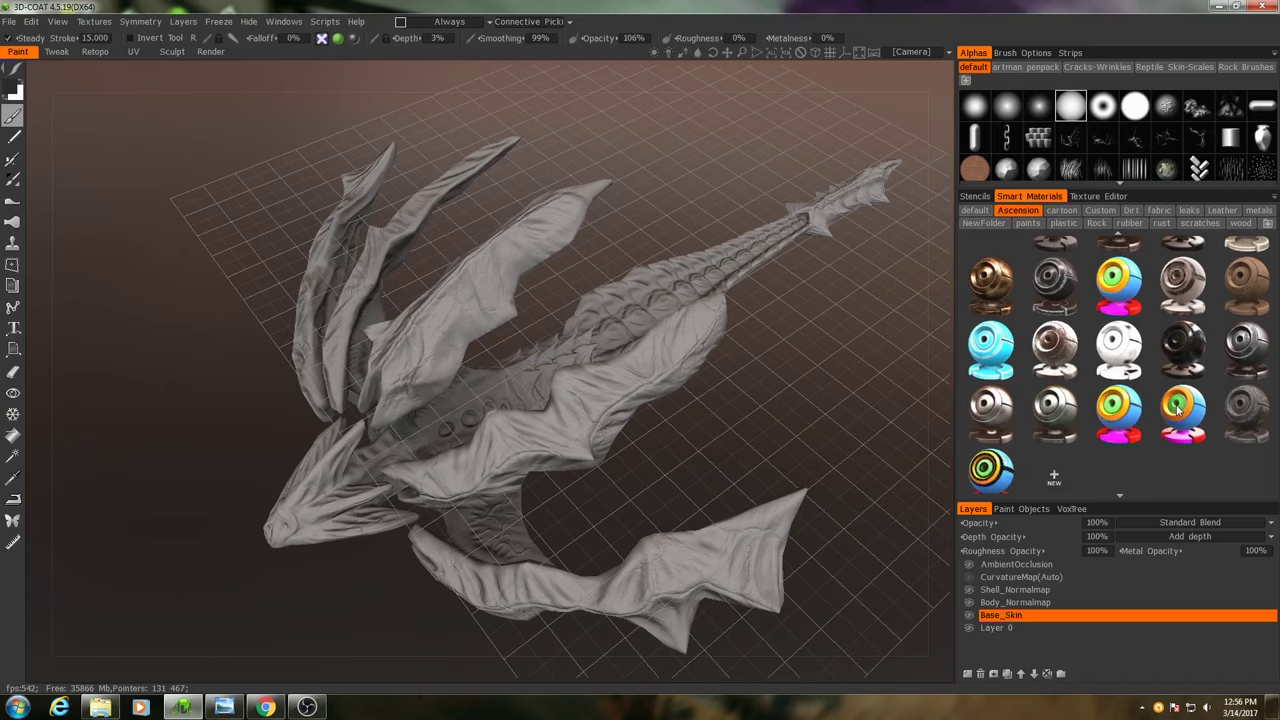
{"action": "mouse_move", "coordinate": [1178, 408]}
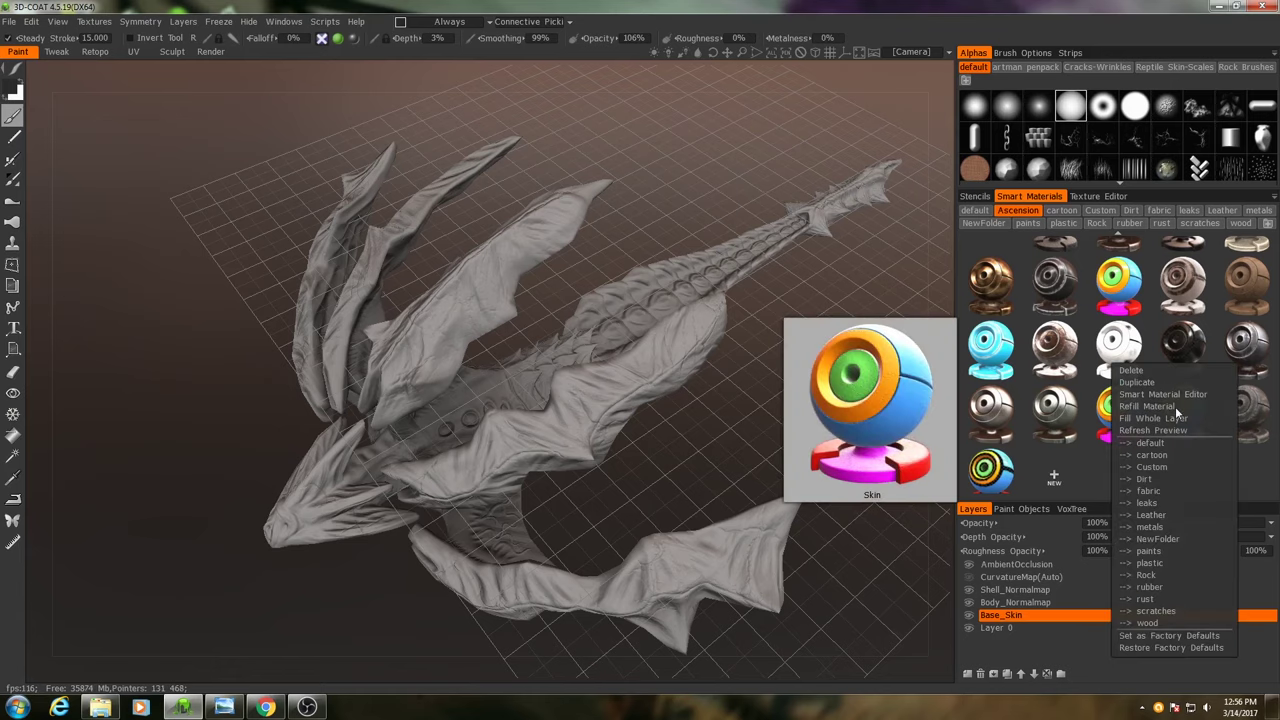
{"action": "left_click", "coordinate": [1161, 394]}
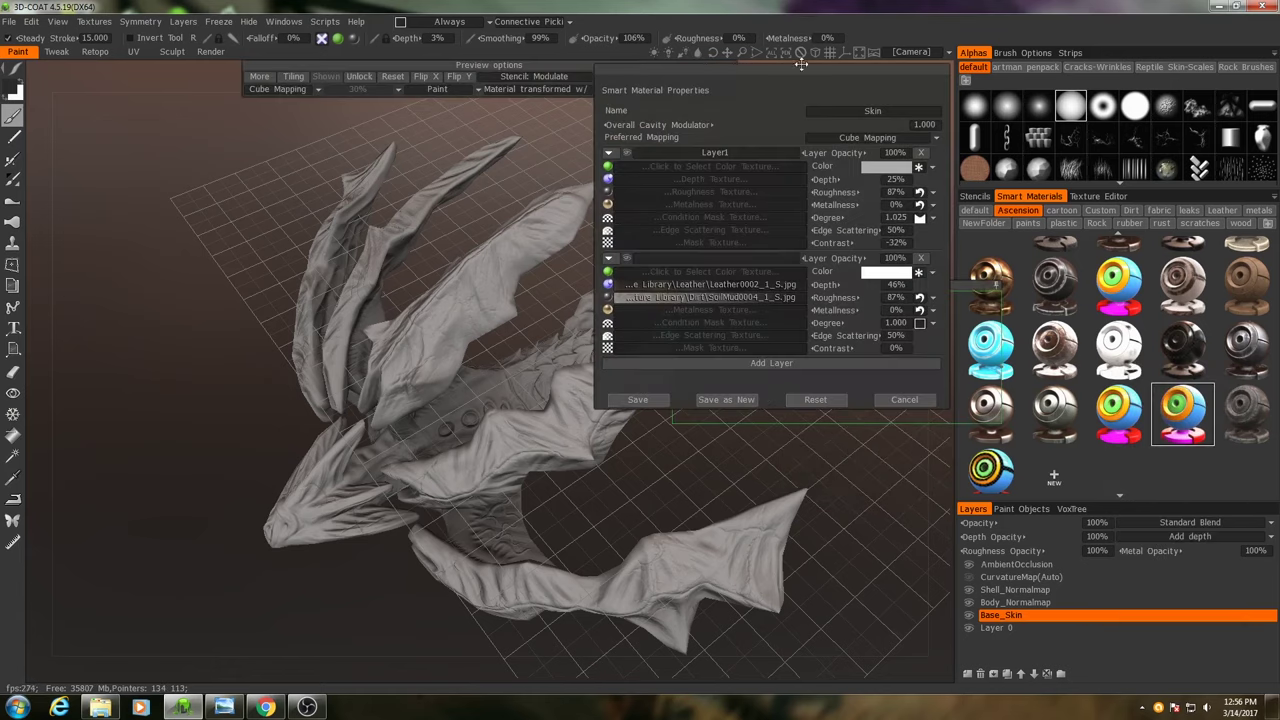
- Reposition the material properties and preview windows, keeping the second layer's colour on Modulate
{"action": "left_click_drag", "start_coordinate": [801, 64], "coordinate": [388, 129]}
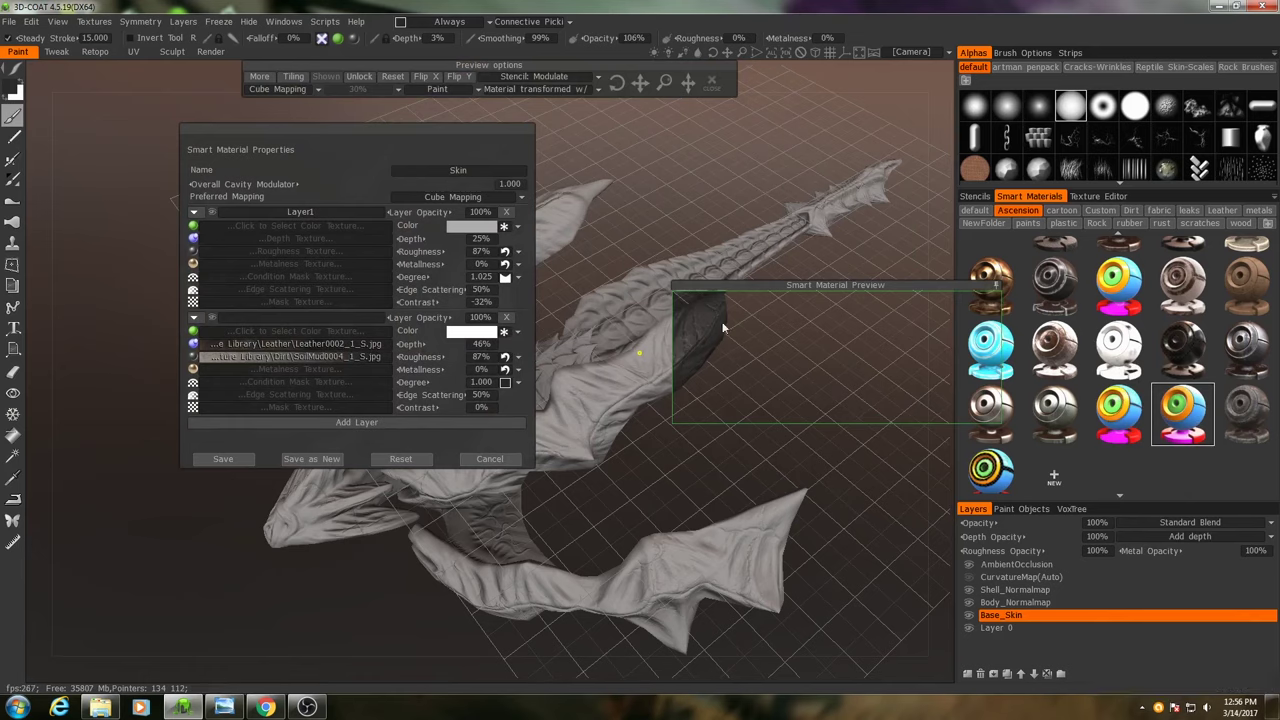
{"action": "left_click_drag", "start_coordinate": [766, 288], "coordinate": [680, 286]}
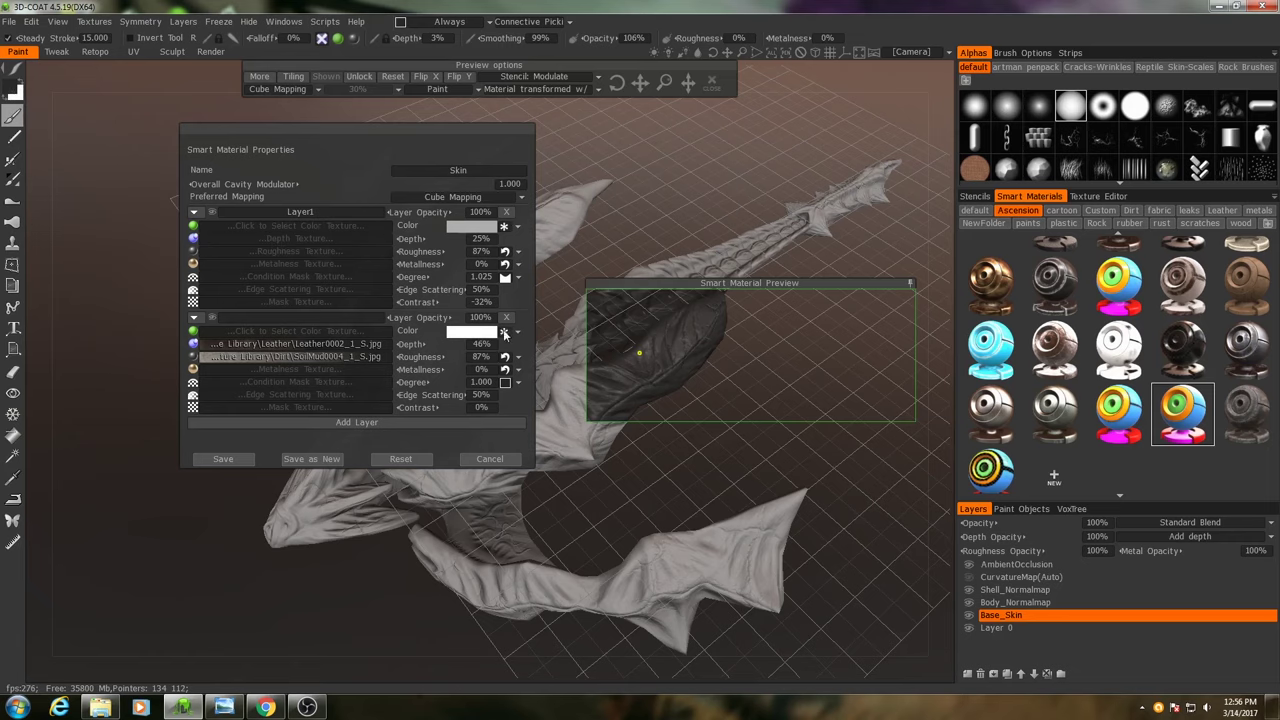
{"action": "left_click", "coordinate": [505, 334]}
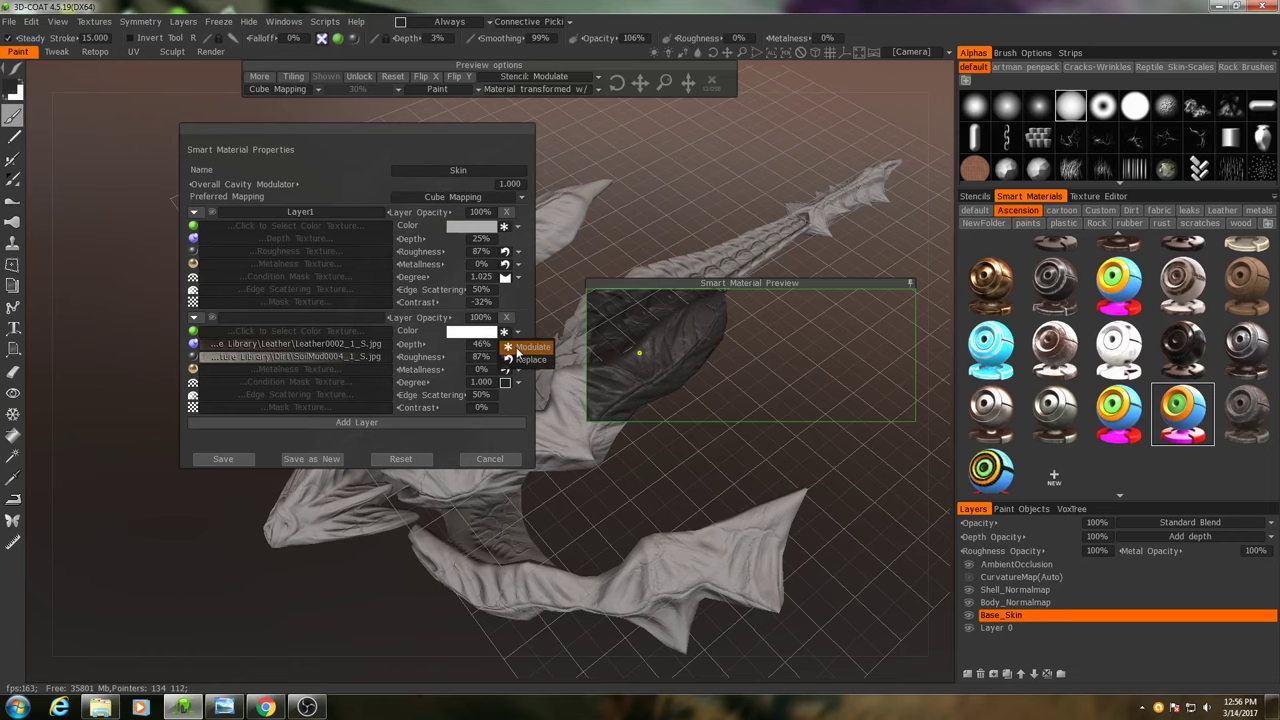
{"action": "left_click", "coordinate": [520, 348]}
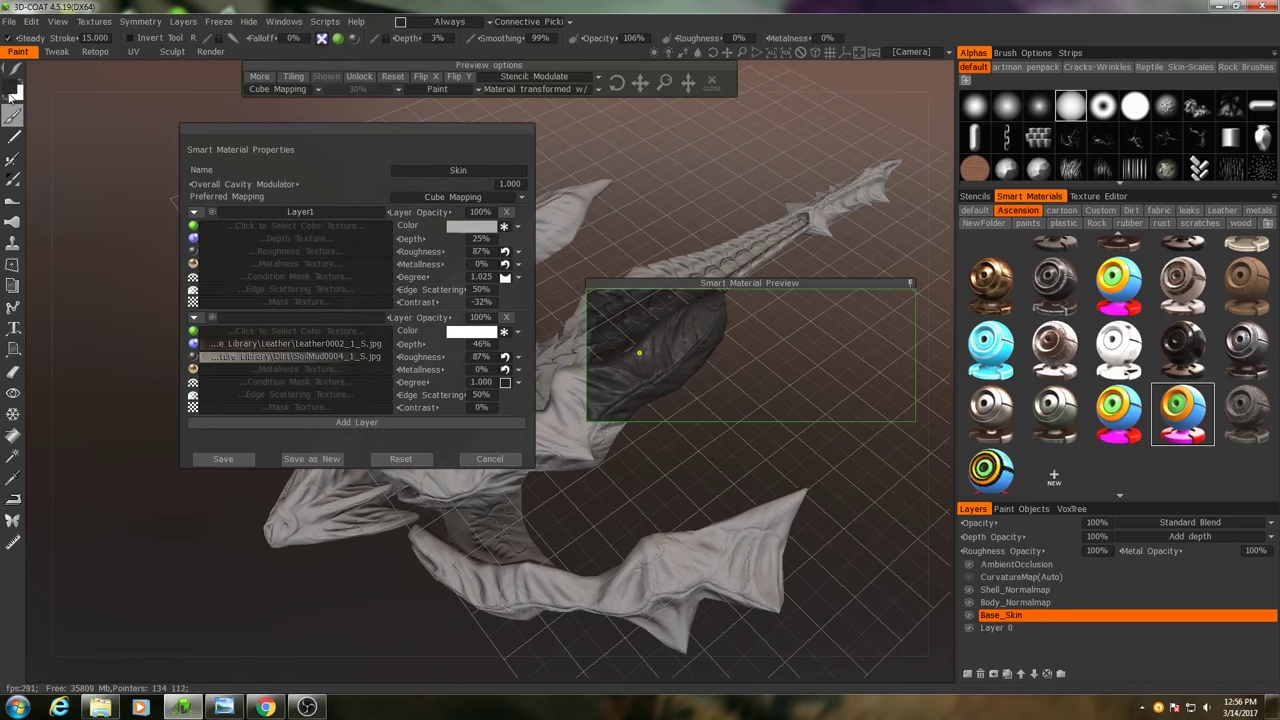
- Set the paint colour to vivid green and open the texture's curve and noise settings
{"action": "left_click", "coordinate": [12, 92]}
{"action": "left_click", "coordinate": [439, 278]}
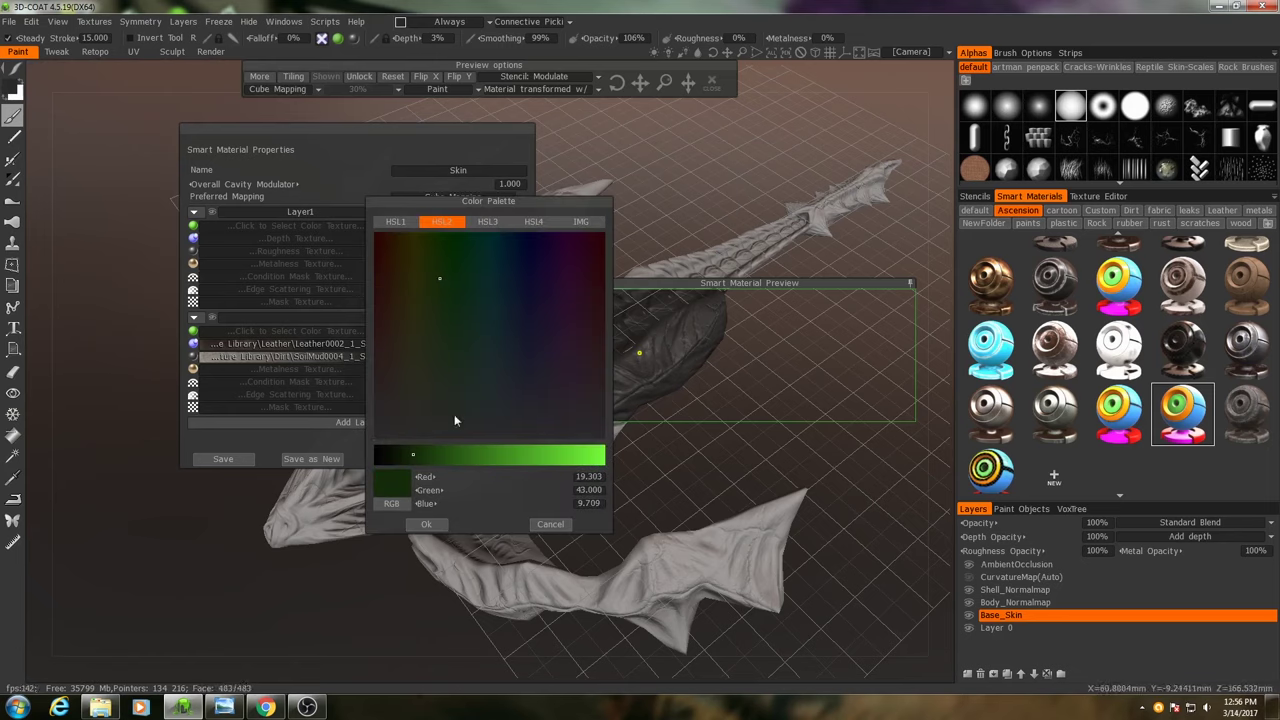
{"action": "left_click", "coordinate": [534, 455]}
{"action": "left_click", "coordinate": [426, 524]}
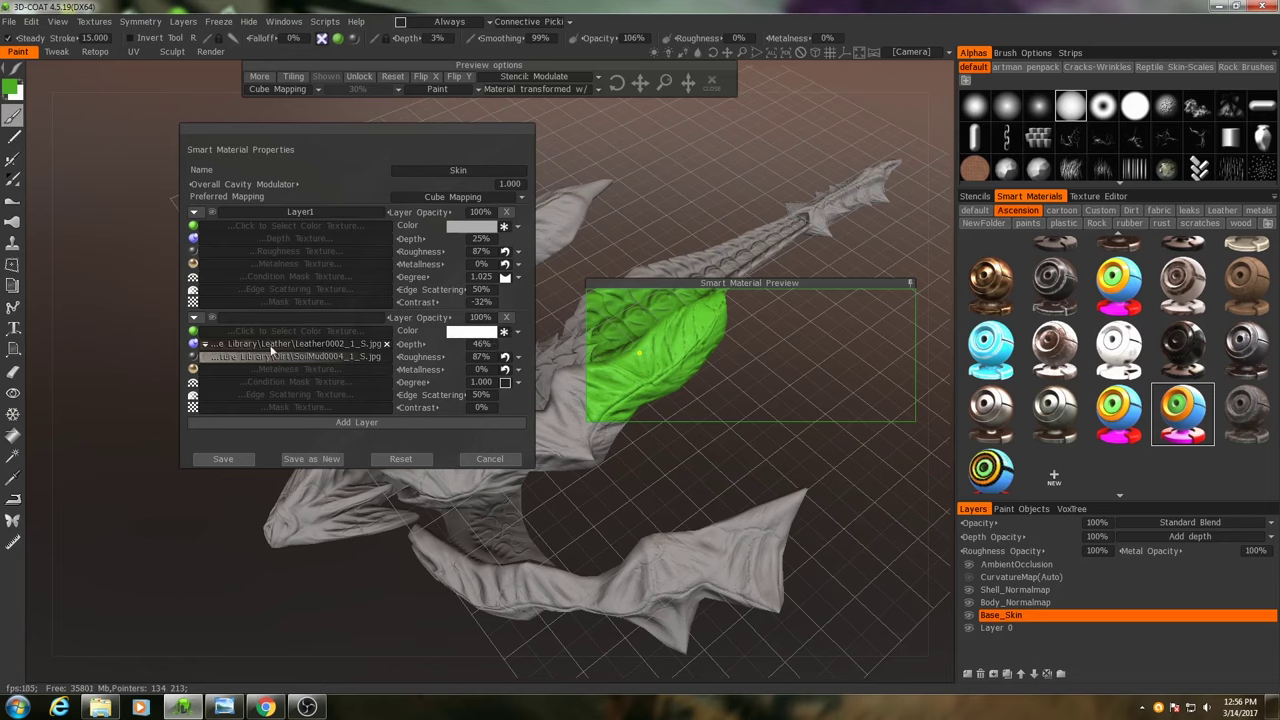
{"action": "left_click", "coordinate": [212, 345]}
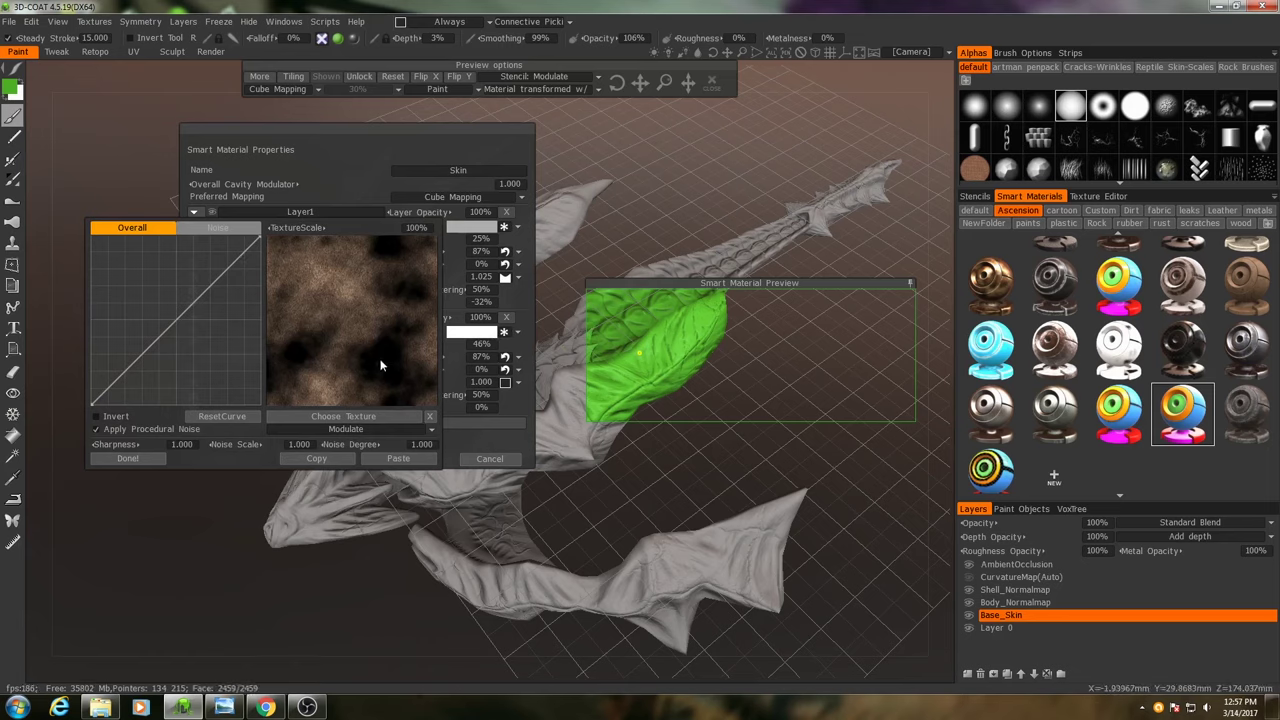
- Show the preview as a sphere and raise the depth noise curve's low end to brighten it
{"action": "left_click", "coordinate": [152, 457]}
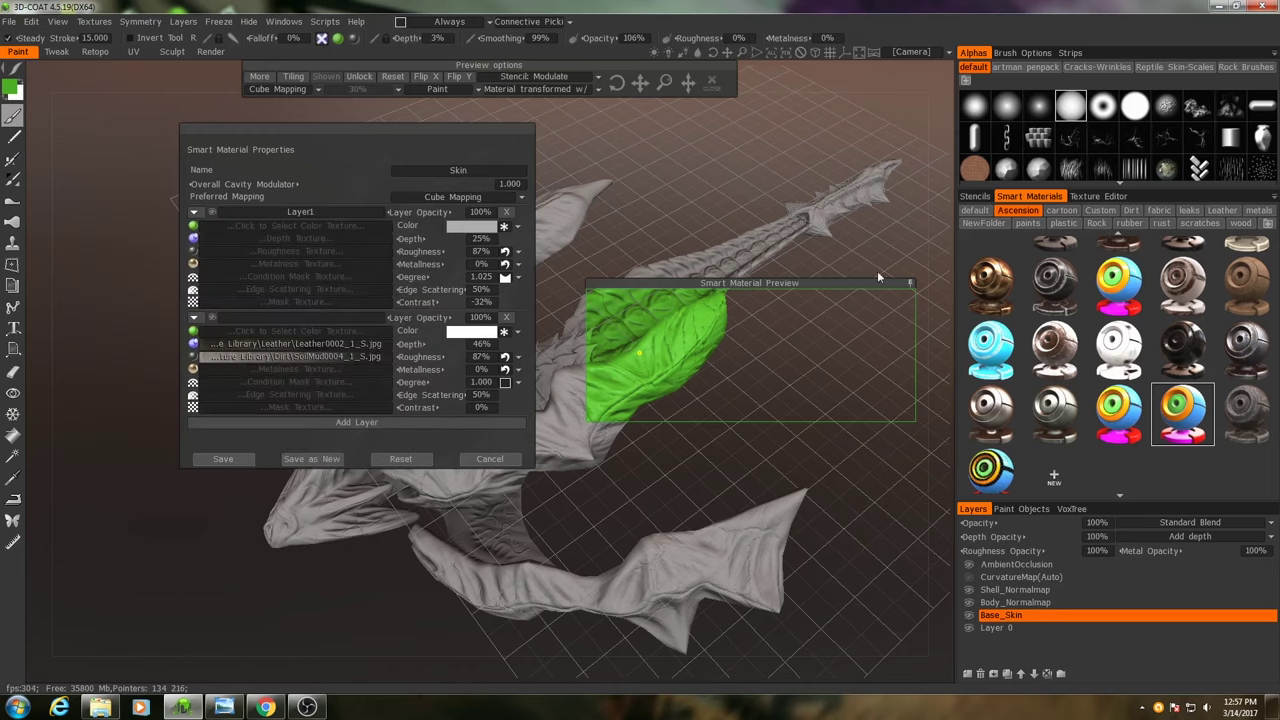
{"action": "left_click", "coordinate": [909, 284]}
{"action": "left_click", "coordinate": [548, 128]}
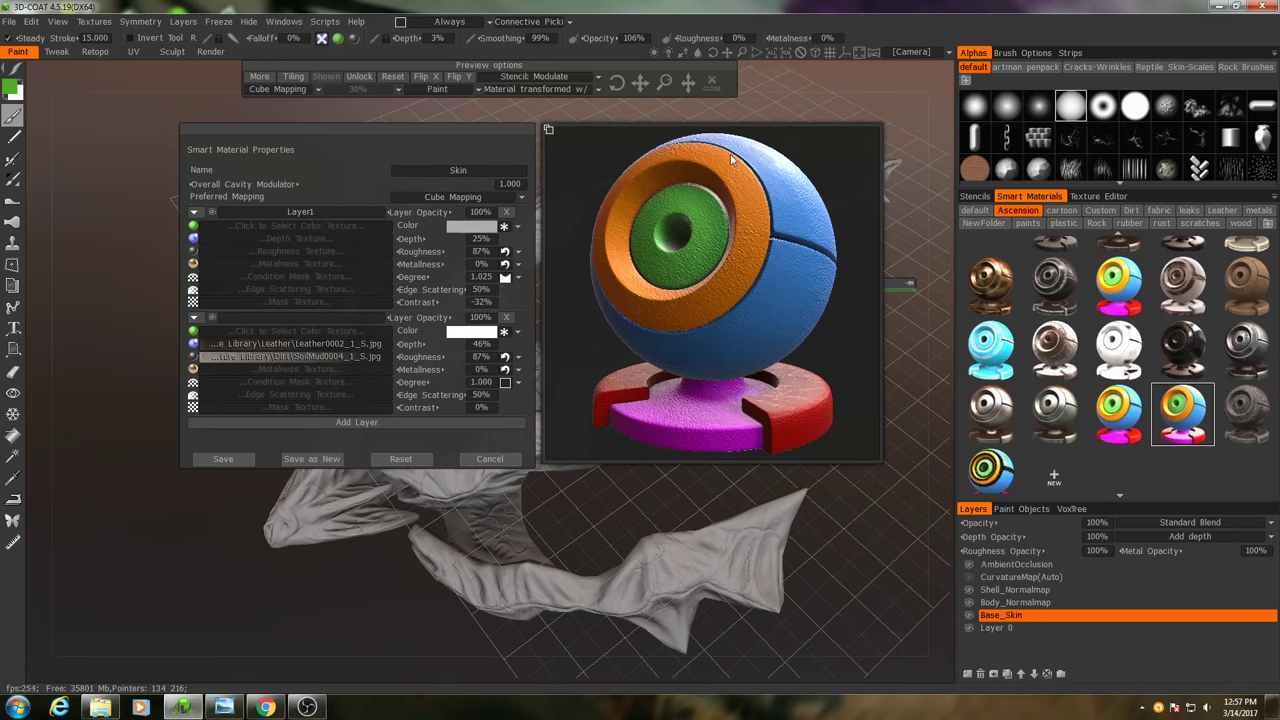
{"action": "left_click", "coordinate": [206, 345]}
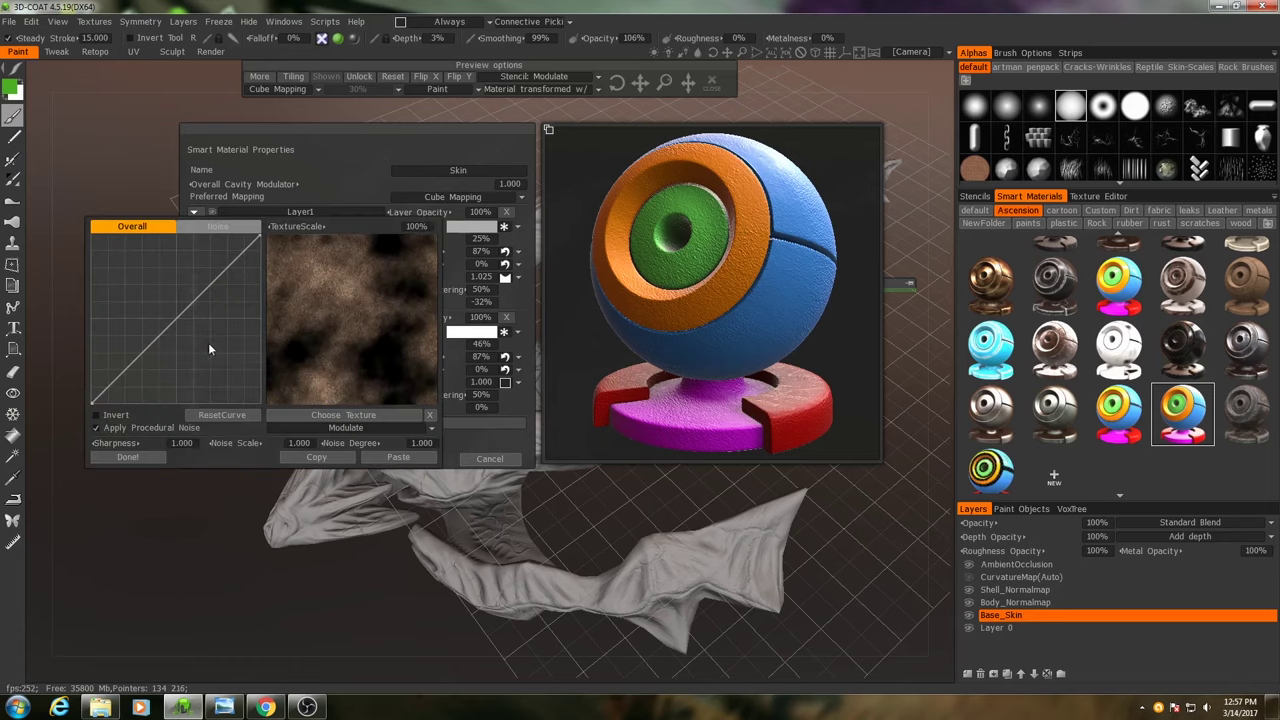
{"action": "left_click", "coordinate": [220, 228]}
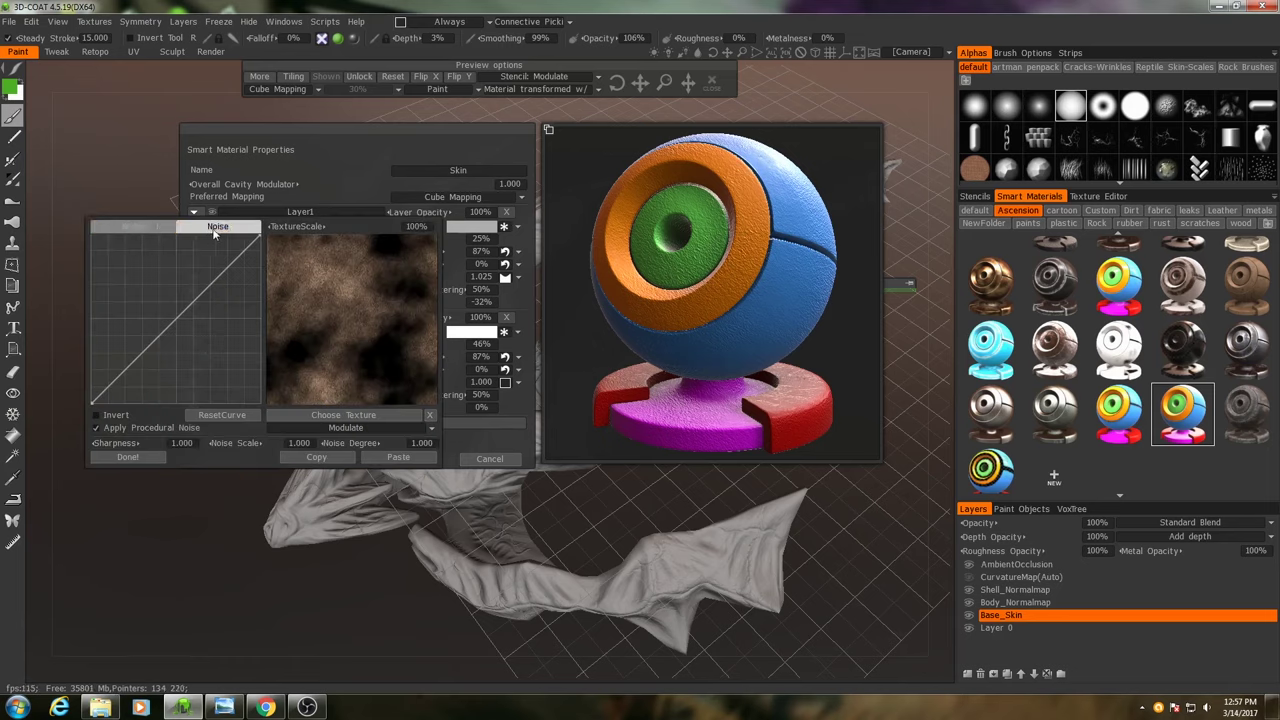
{"action": "left_click_drag", "start_coordinate": [92, 402], "coordinate": [88, 372]}
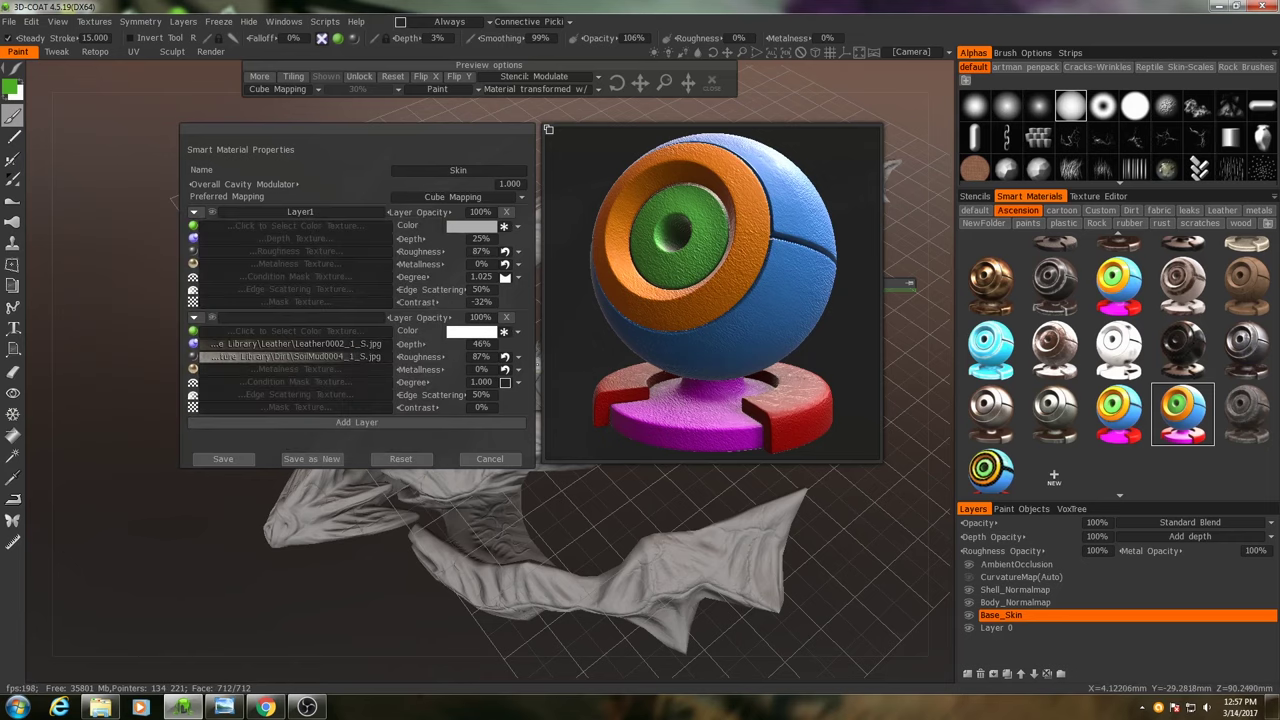
{"action": "mouse_move", "coordinate": [295, 359]}
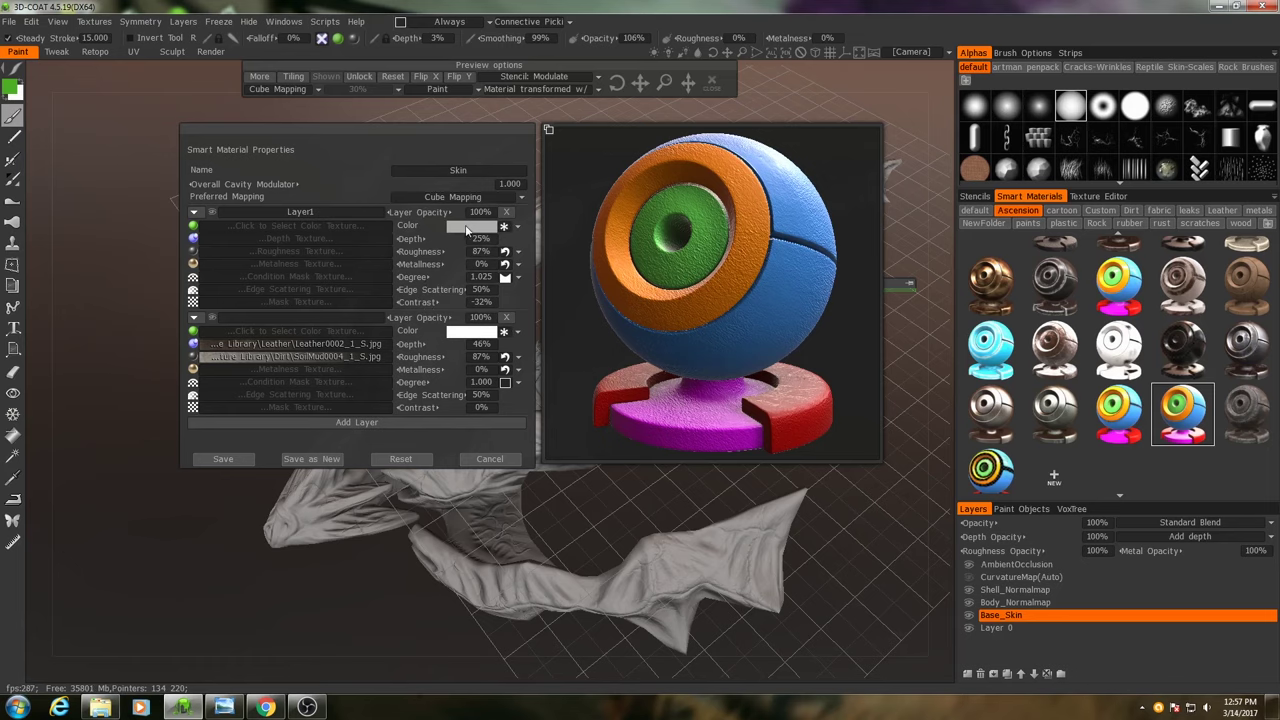
- Set the layer placement to More on Concave and float the preview over the raptor
{"action": "left_click", "coordinate": [517, 277]}
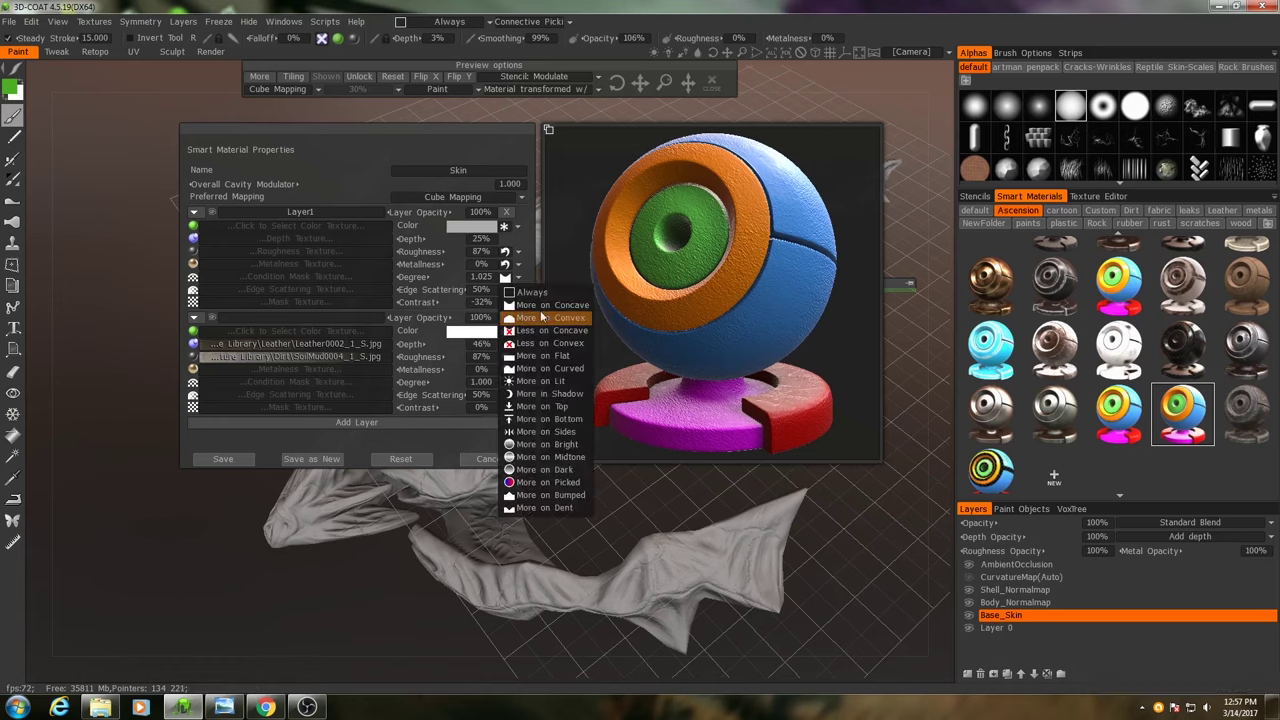
{"action": "left_click", "coordinate": [545, 304]}
{"action": "left_click", "coordinate": [548, 131]}
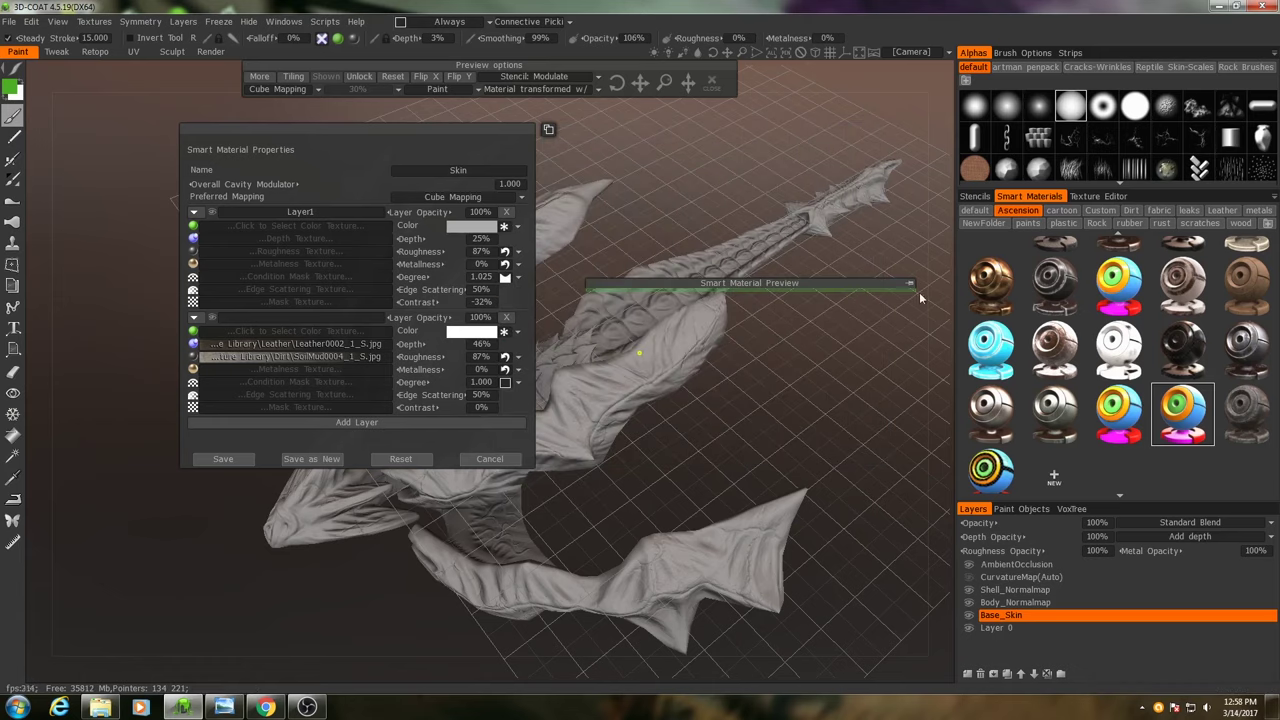
{"action": "left_click_drag", "start_coordinate": [622, 512], "coordinate": [746, 355]}
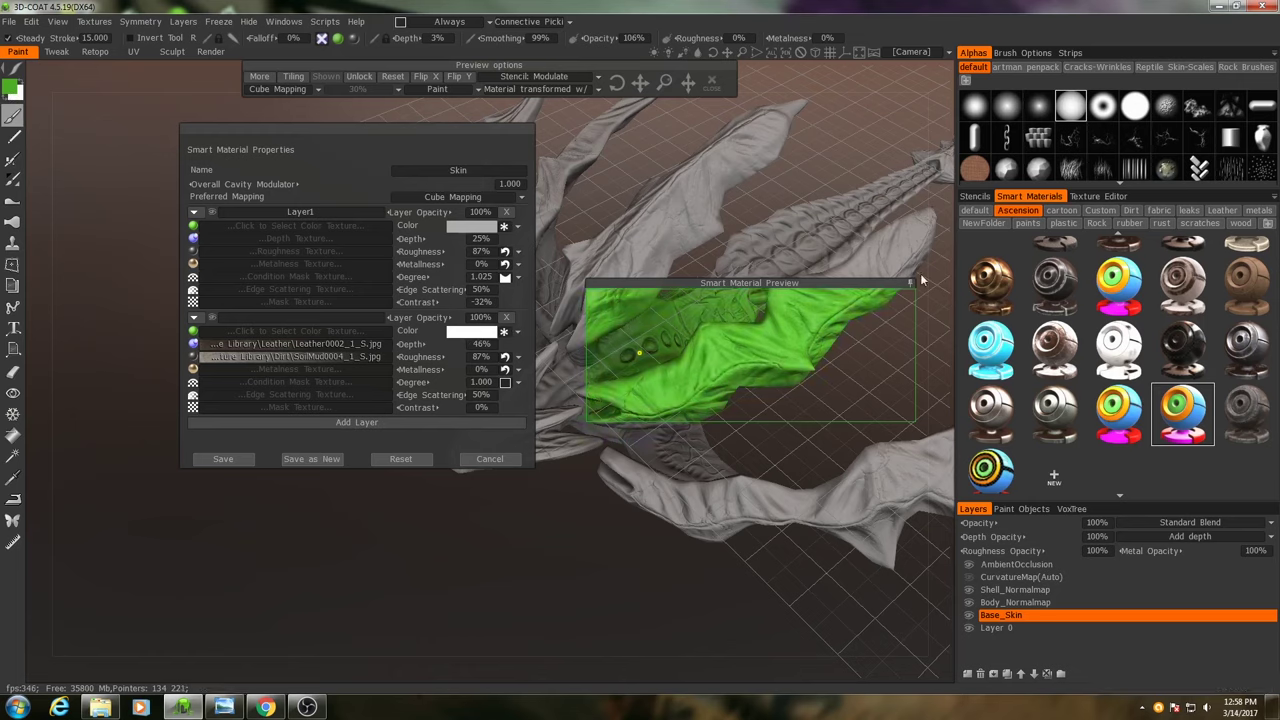
- Save the Skin material and recolour it a muted purple around 81/72/108
{"action": "left_click", "coordinate": [210, 459]}
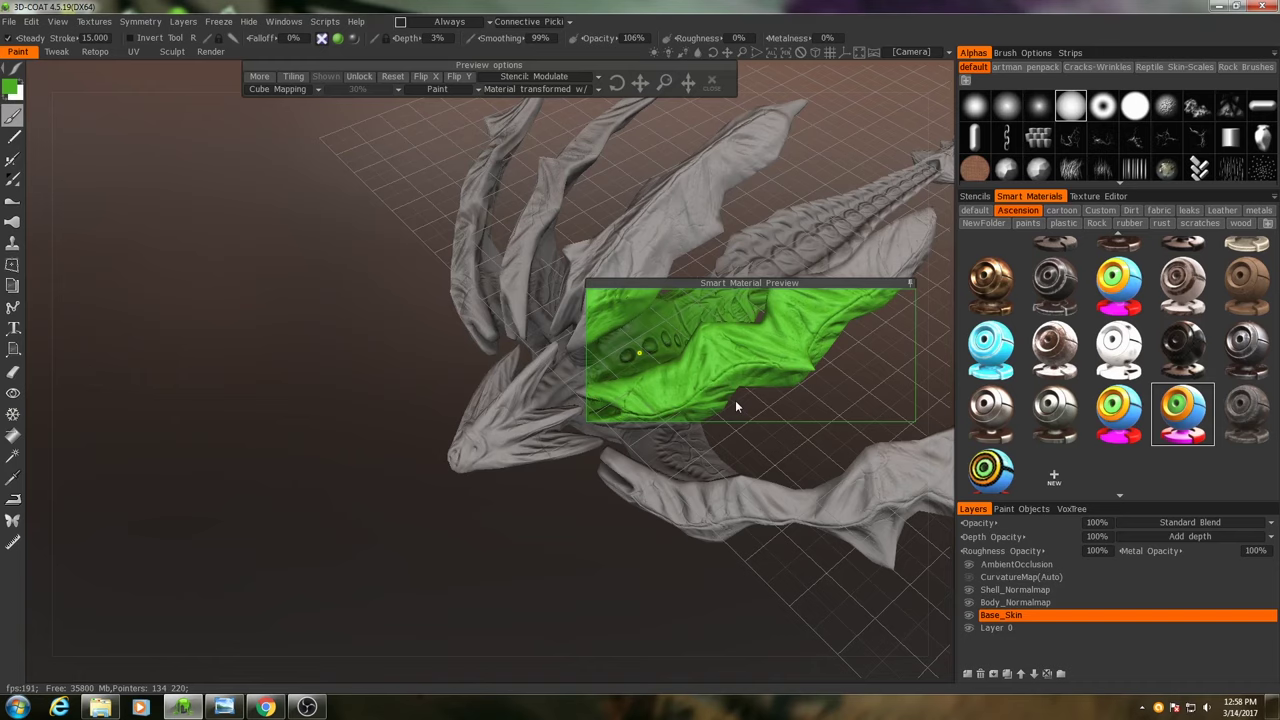
{"action": "left_click", "coordinate": [11, 91]}
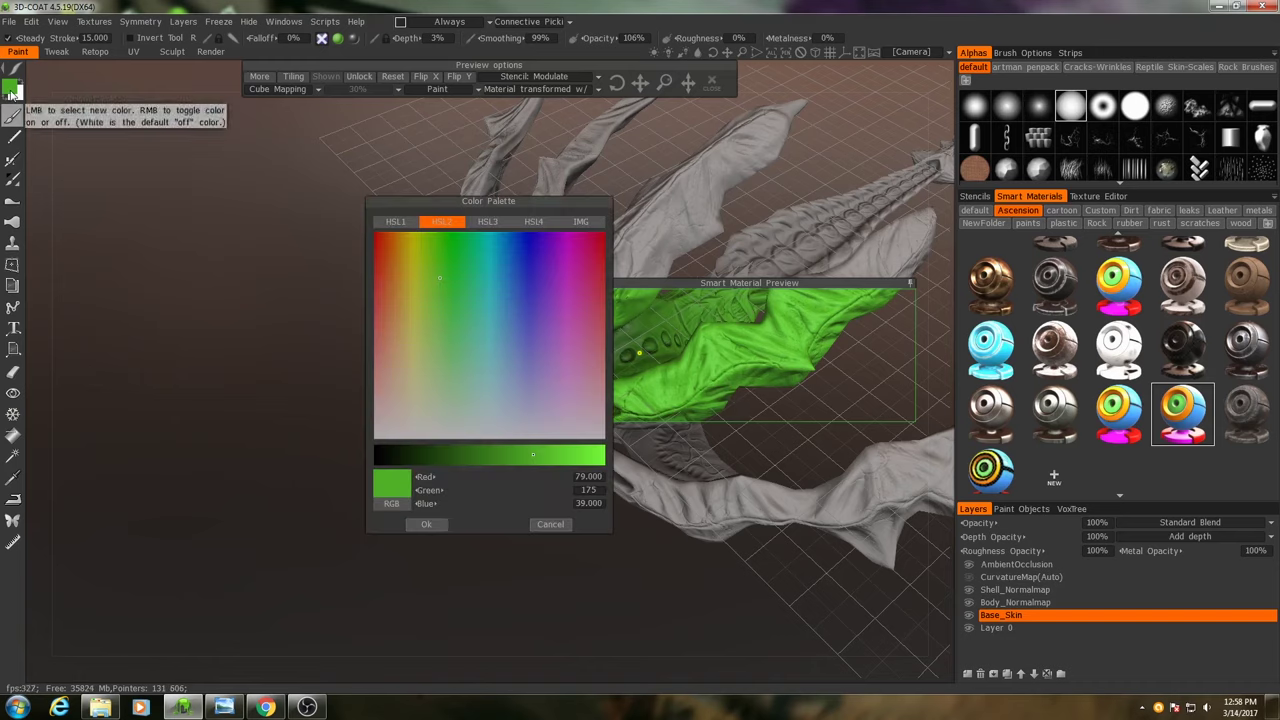
{"action": "left_click_drag", "start_coordinate": [545, 316], "coordinate": [536, 344]}
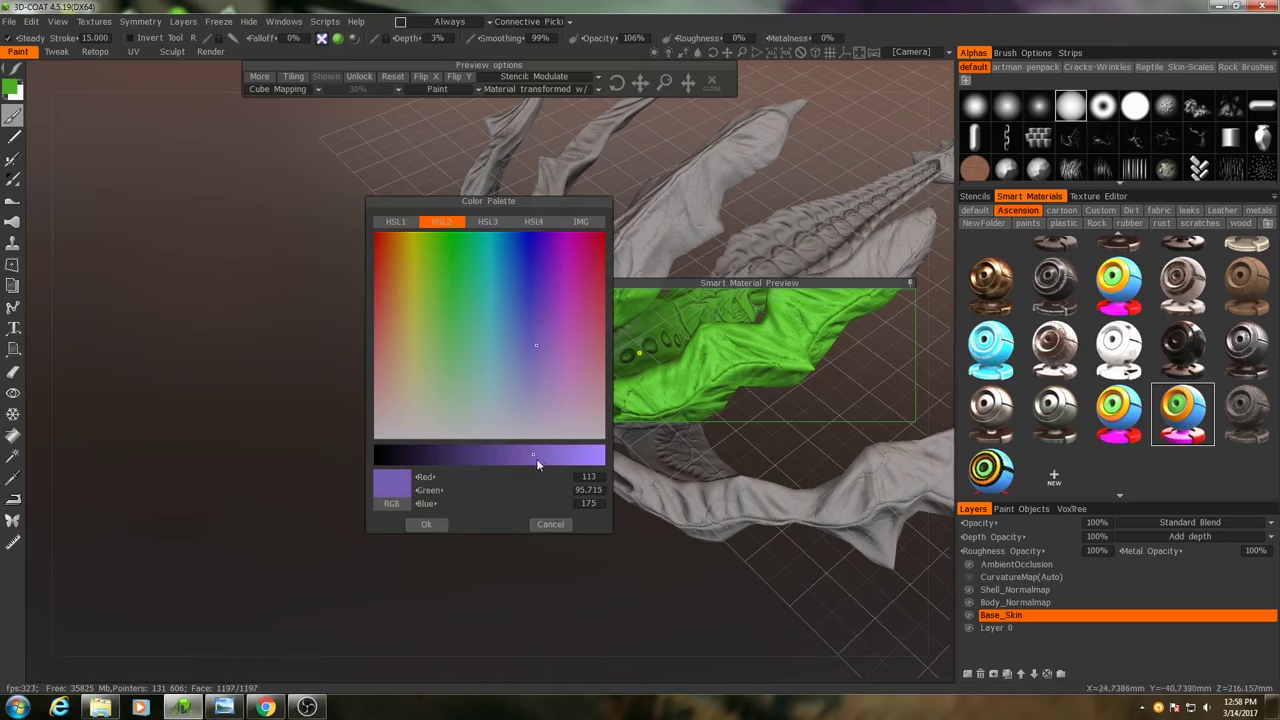
{"action": "left_click_drag", "start_coordinate": [536, 456], "coordinate": [500, 451]}
{"action": "left_click_drag", "start_coordinate": [528, 396], "coordinate": [535, 360]}
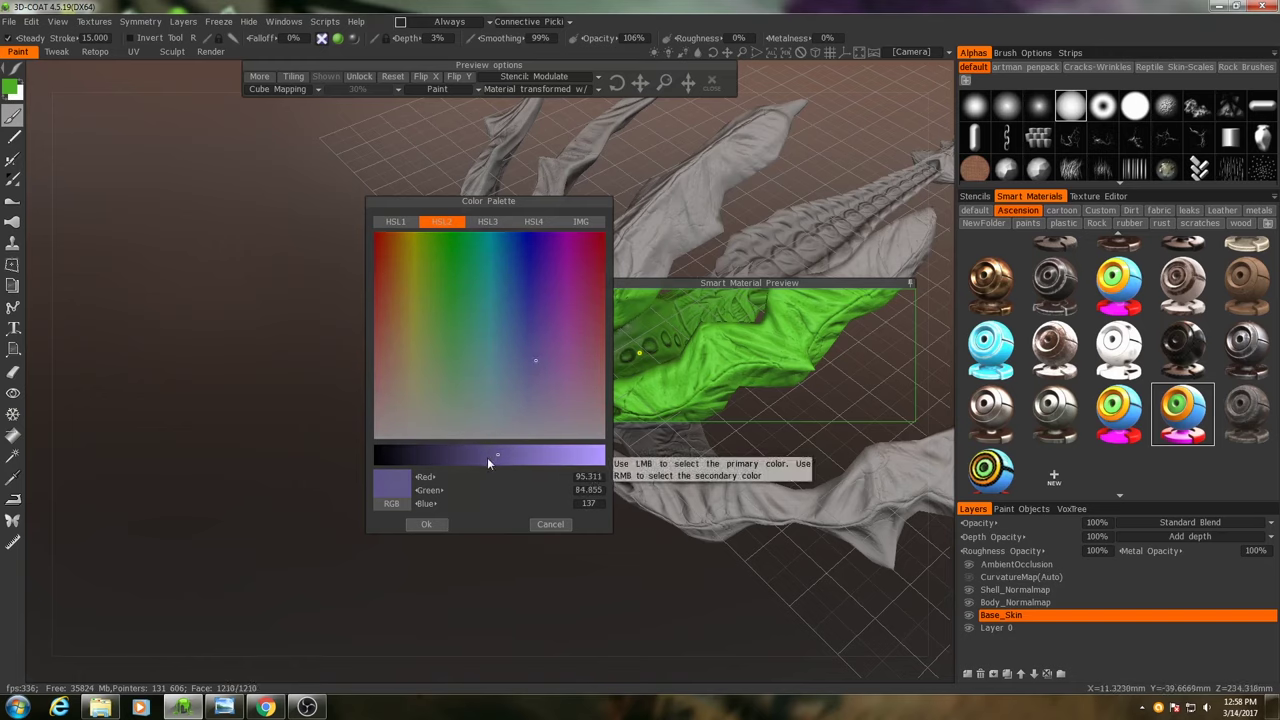
{"action": "left_click_drag", "start_coordinate": [488, 458], "coordinate": [479, 458]}
{"action": "left_click_drag", "start_coordinate": [537, 363], "coordinate": [537, 371]}
{"action": "left_click", "coordinate": [537, 372]}
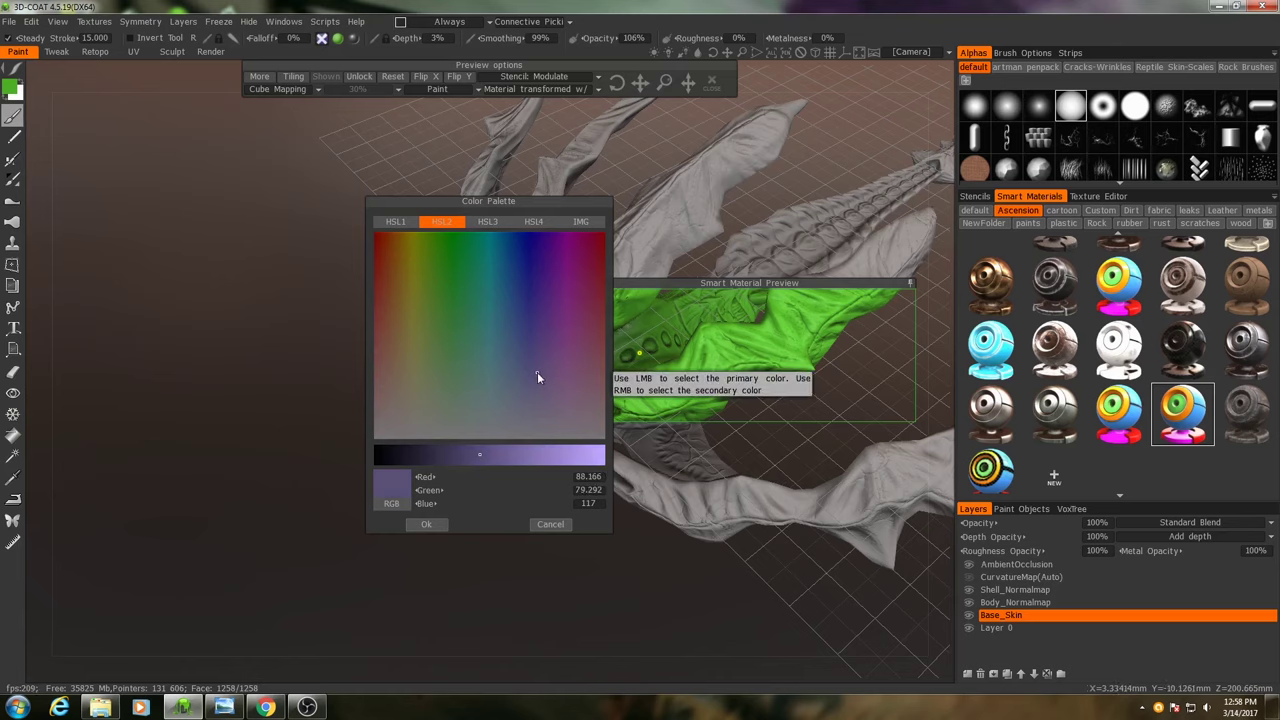
{"action": "left_click_drag", "start_coordinate": [476, 455], "coordinate": [471, 455]}
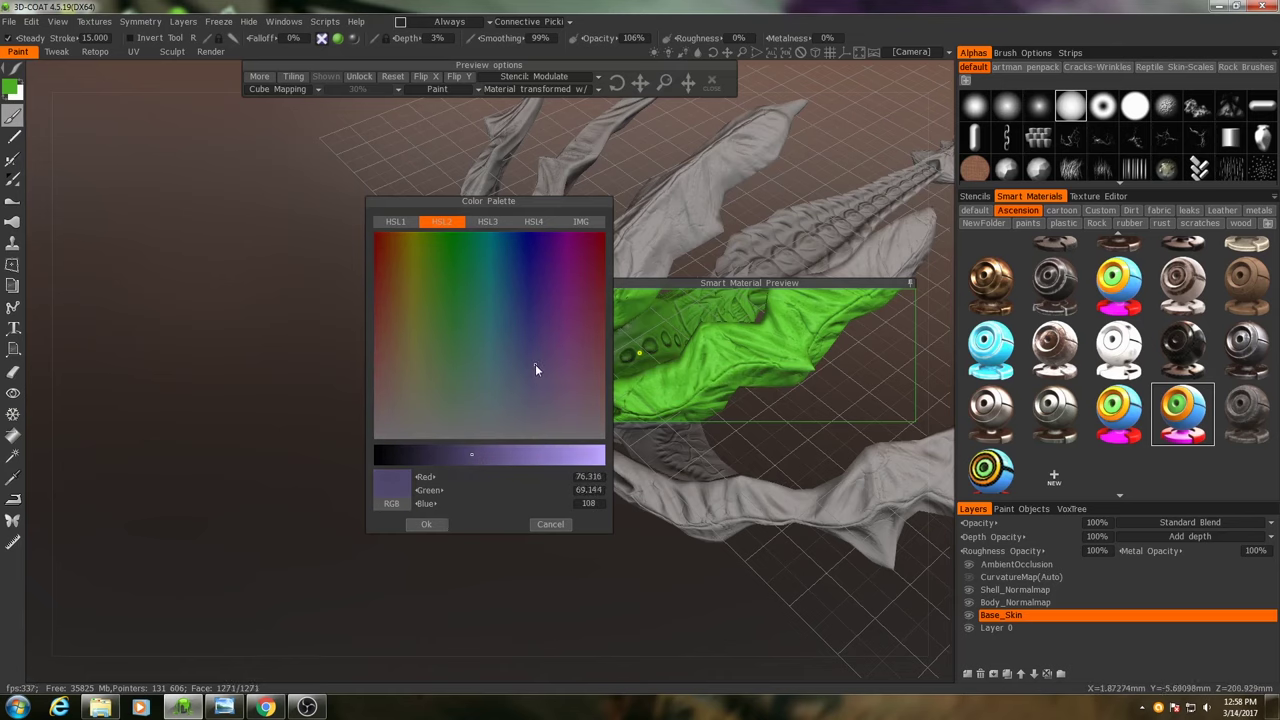
{"action": "left_click", "coordinate": [538, 370]}
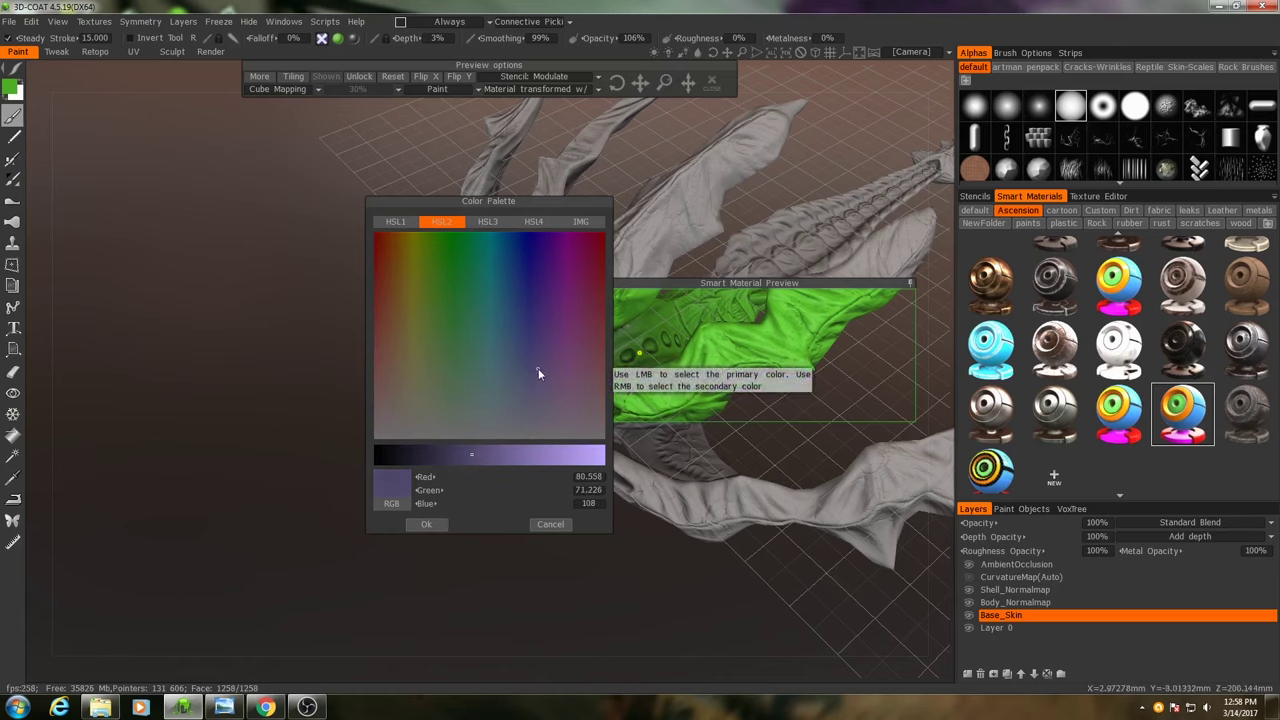
{"action": "left_click", "coordinate": [426, 524]}
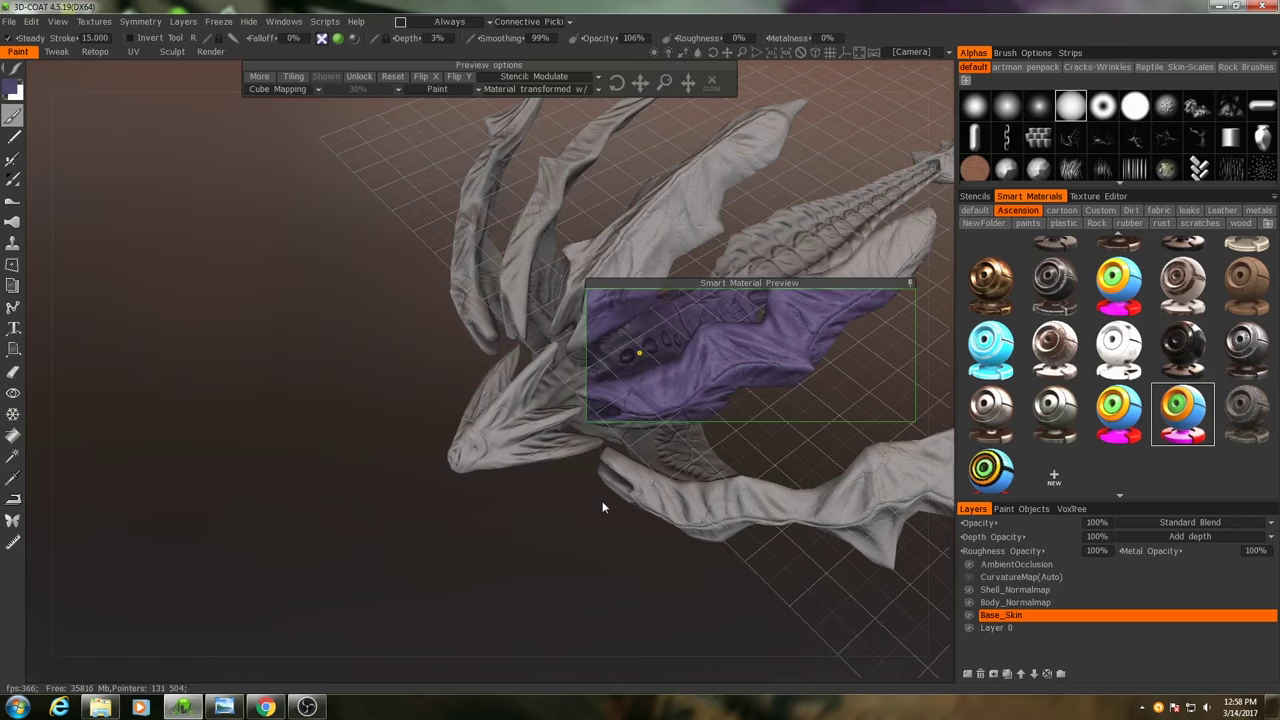
- Zoom in on the raptor's back and lower the paint depth from 120% to 6%
{"action": "left_click_drag", "start_coordinate": [394, 292], "coordinate": [404, 298]}
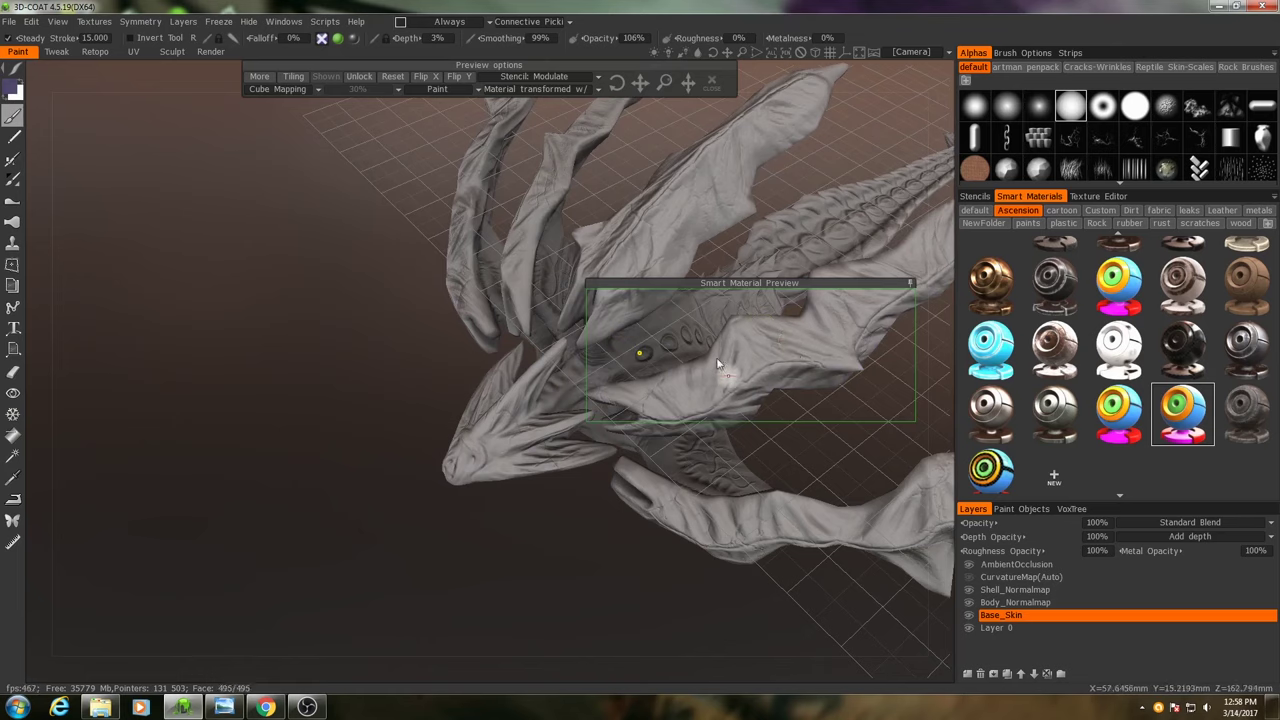
{"action": "mouse_move", "coordinate": [322, 40]}
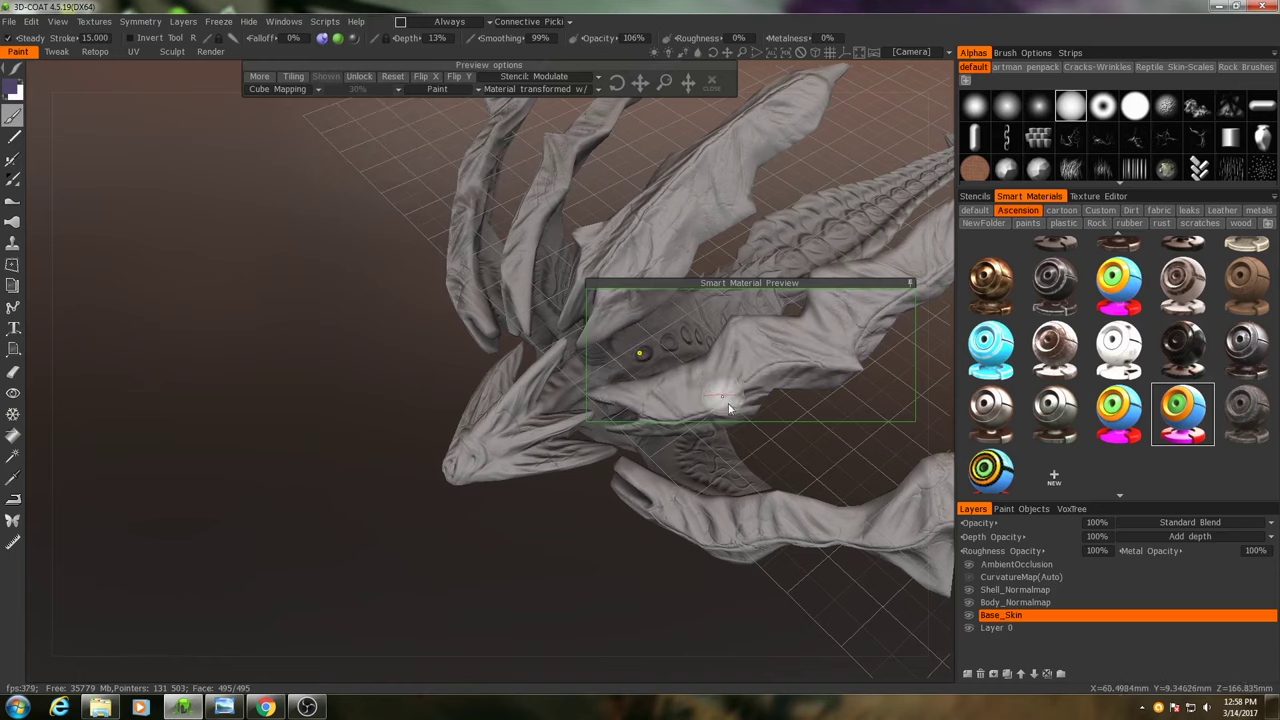
{"action": "middle_click_drag", "start_coordinate": [766, 471], "coordinate": [735, 495]}
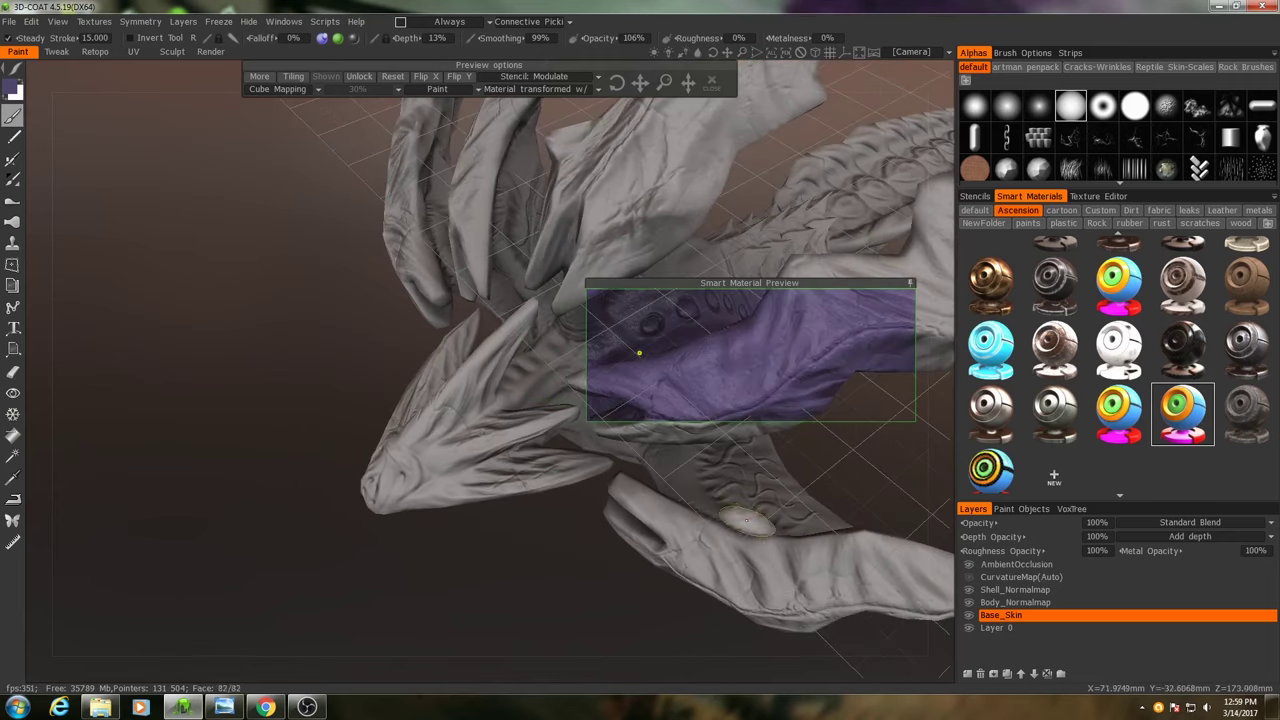
{"action": "mouse_move", "coordinate": [714, 392]}
{"action": "right_mouse_down"}
{"action": "mouse_move", "coordinate": [728, 372]}
{"action": "mouse_move", "coordinate": [714, 400]}
{"action": "mouse_move", "coordinate": [708, 389]}
{"action": "mouse_move", "coordinate": [707, 535]}
{"action": "right_mouse_up"}
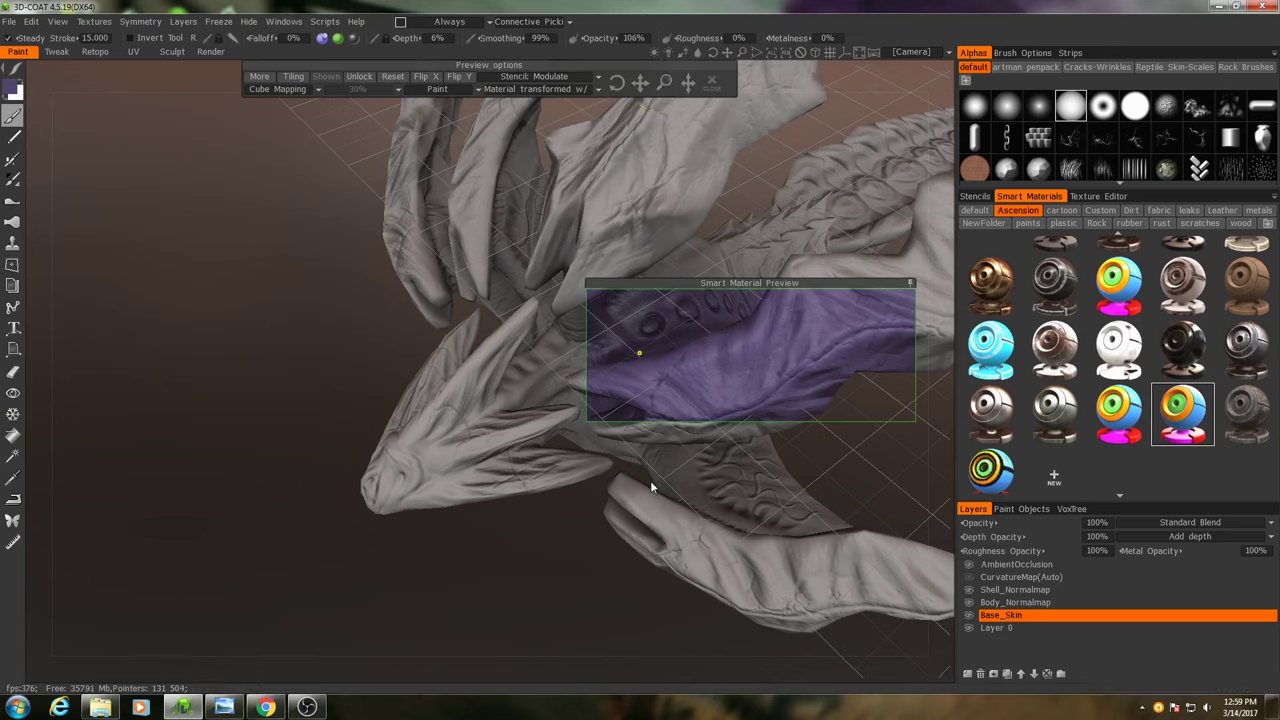
- Fill the entire Base_Skin layer with purple Skin material, then orbit to a top-down tail view
{"action": "left_click", "coordinate": [14, 435]}
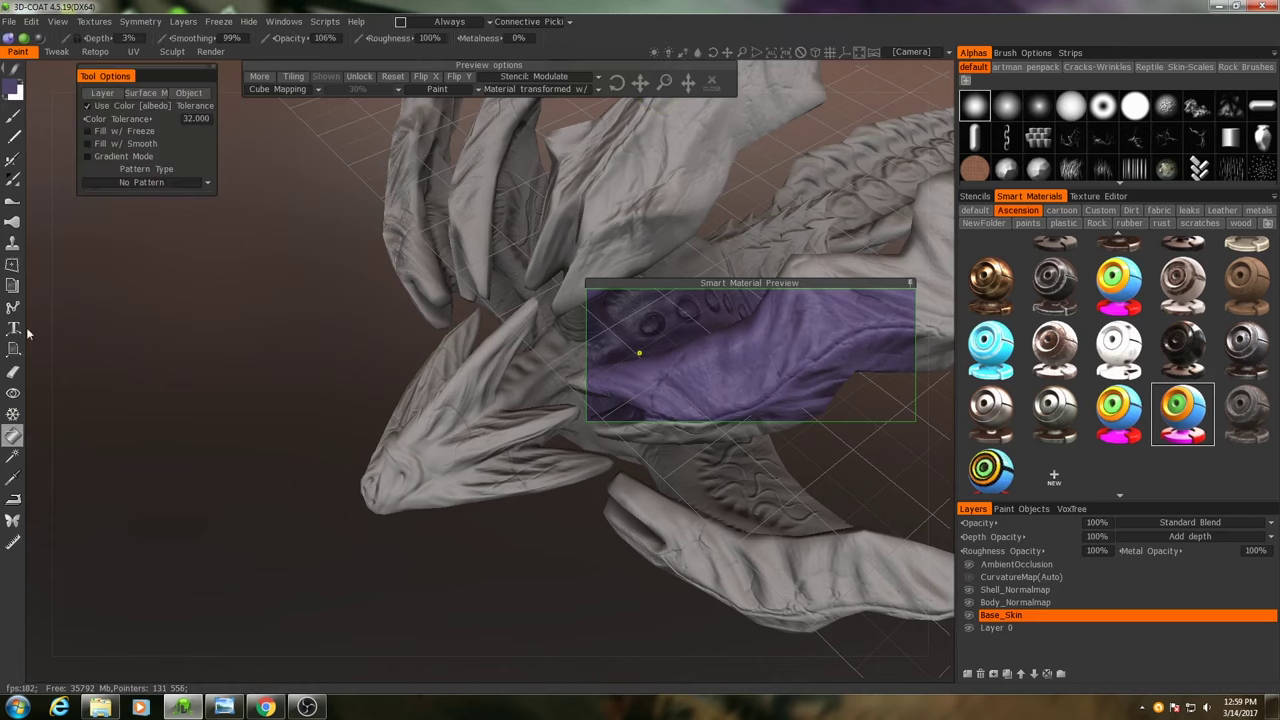
{"action": "left_click", "coordinate": [101, 95]}
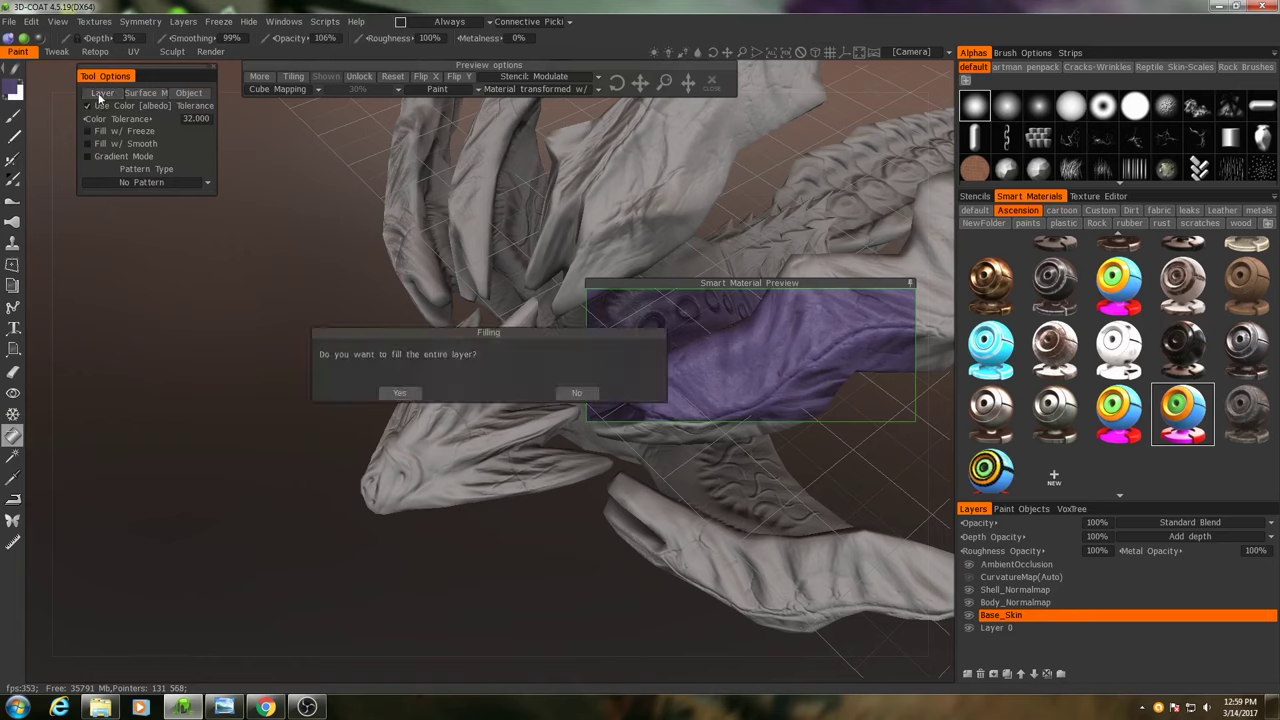
{"action": "left_click", "coordinate": [399, 394]}
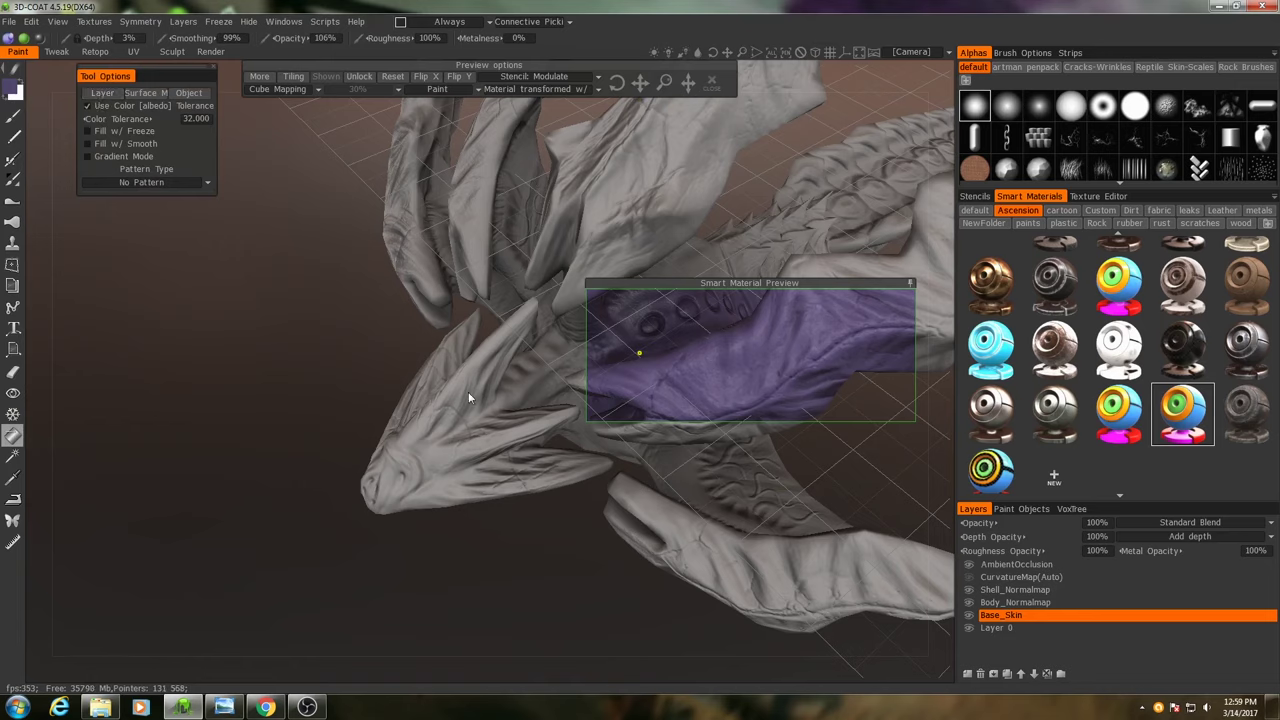
{"action": "right_click_drag", "start_coordinate": [468, 397], "coordinate": [660, 440]}
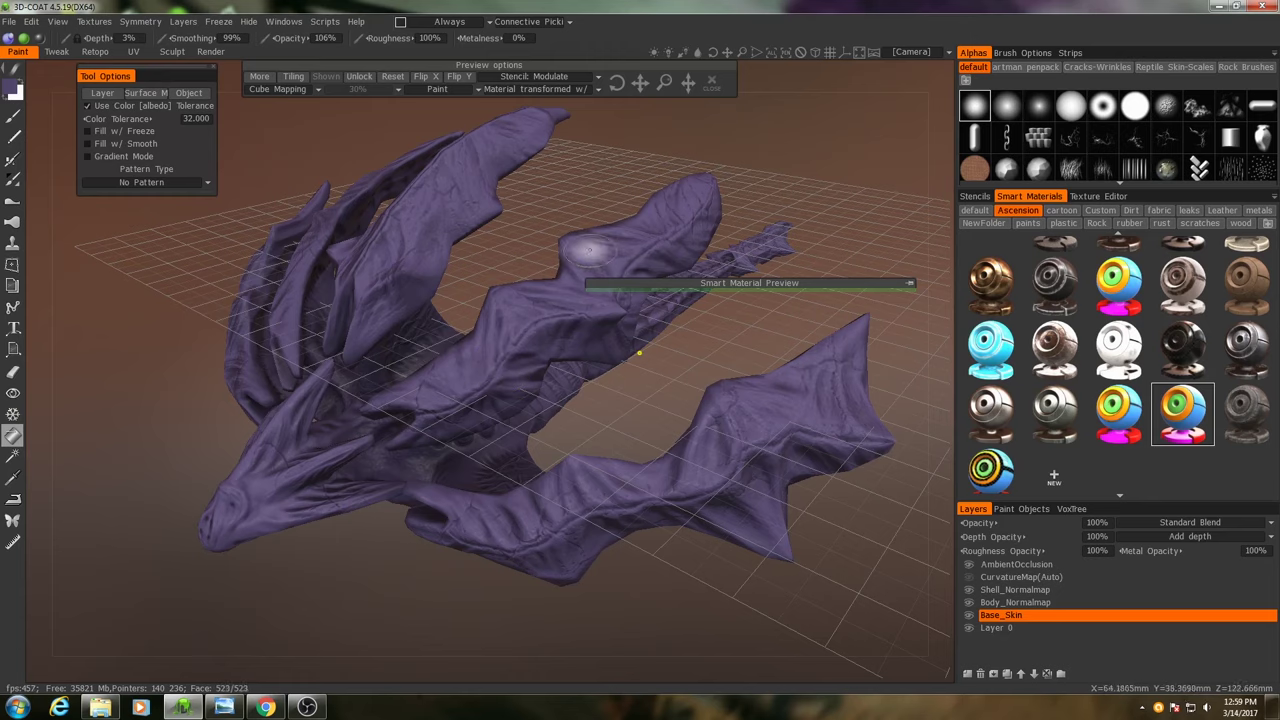
{"action": "right_click_drag", "start_coordinate": [646, 384], "coordinate": [637, 411]}
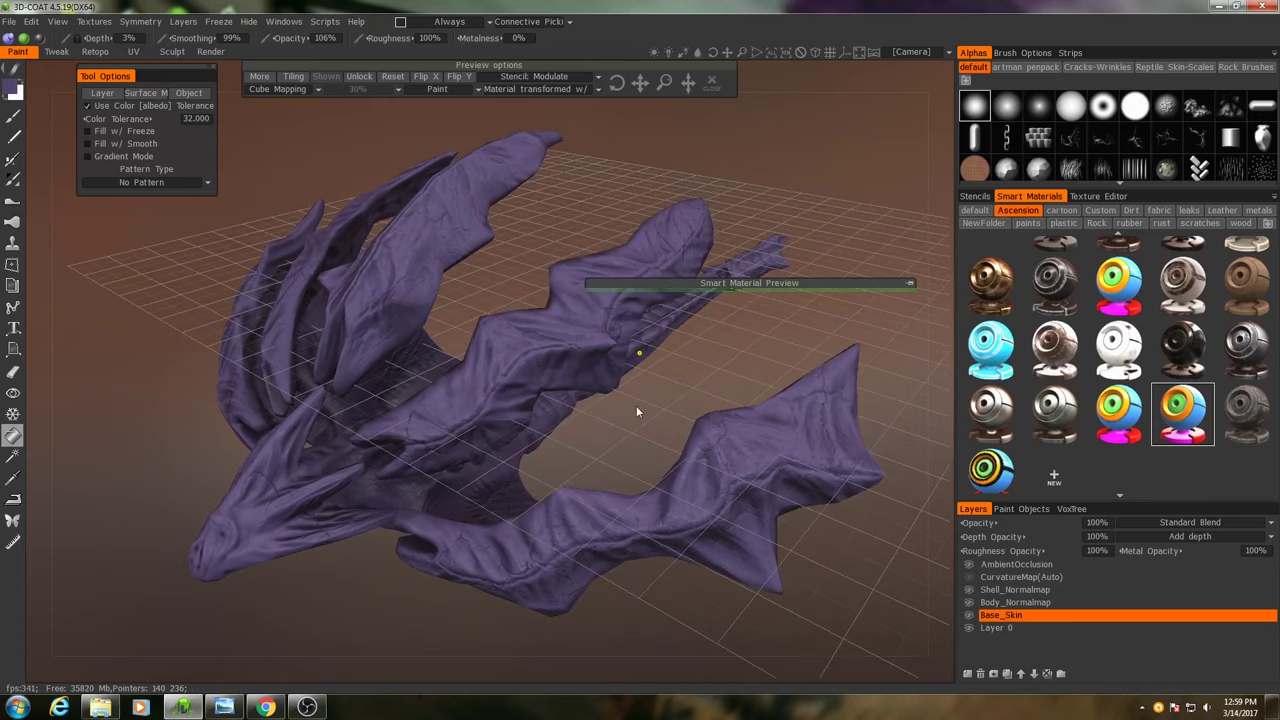
{"action": "left_click_drag", "start_coordinate": [1138, 395], "coordinate": [749, 423]}
{"action": "right_click_drag", "start_coordinate": [616, 405], "coordinate": [649, 437]}
{"action": "scroll", "coordinate": [1183, 432], "scroll_direction": "down", "scroll_amount": 1}
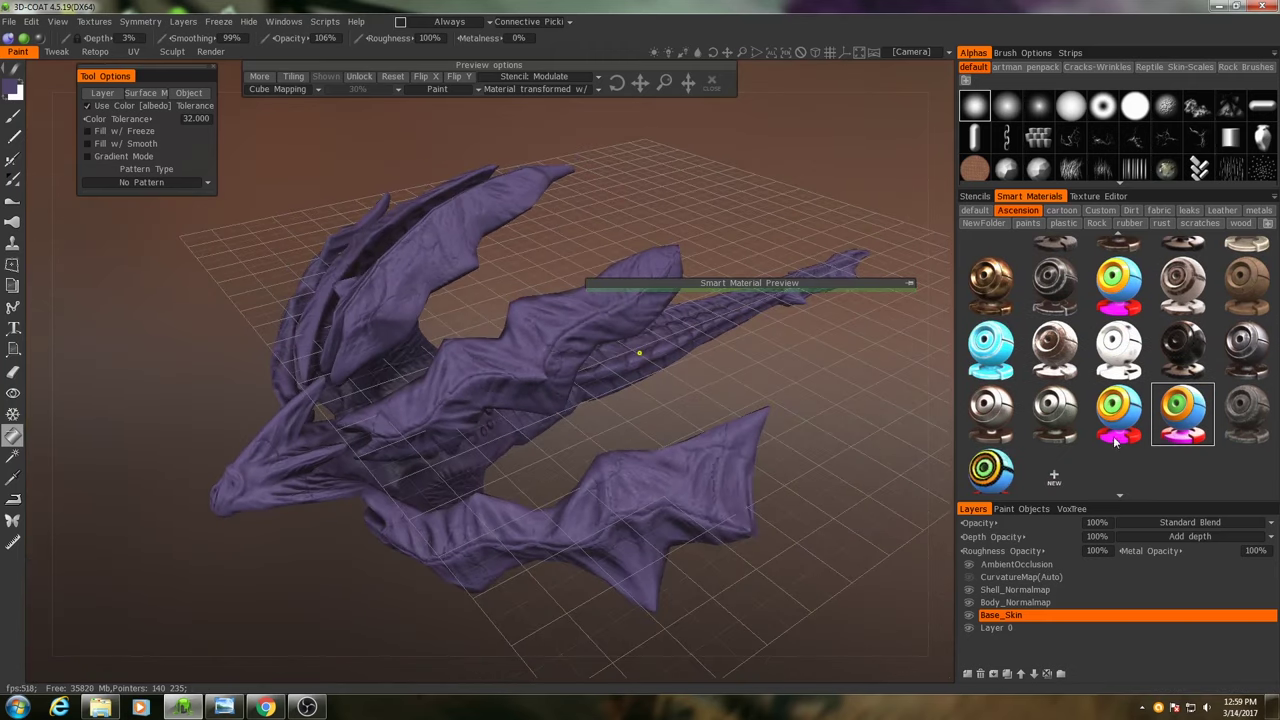
{"action": "right_click_drag", "start_coordinate": [718, 392], "coordinate": [557, 469]}
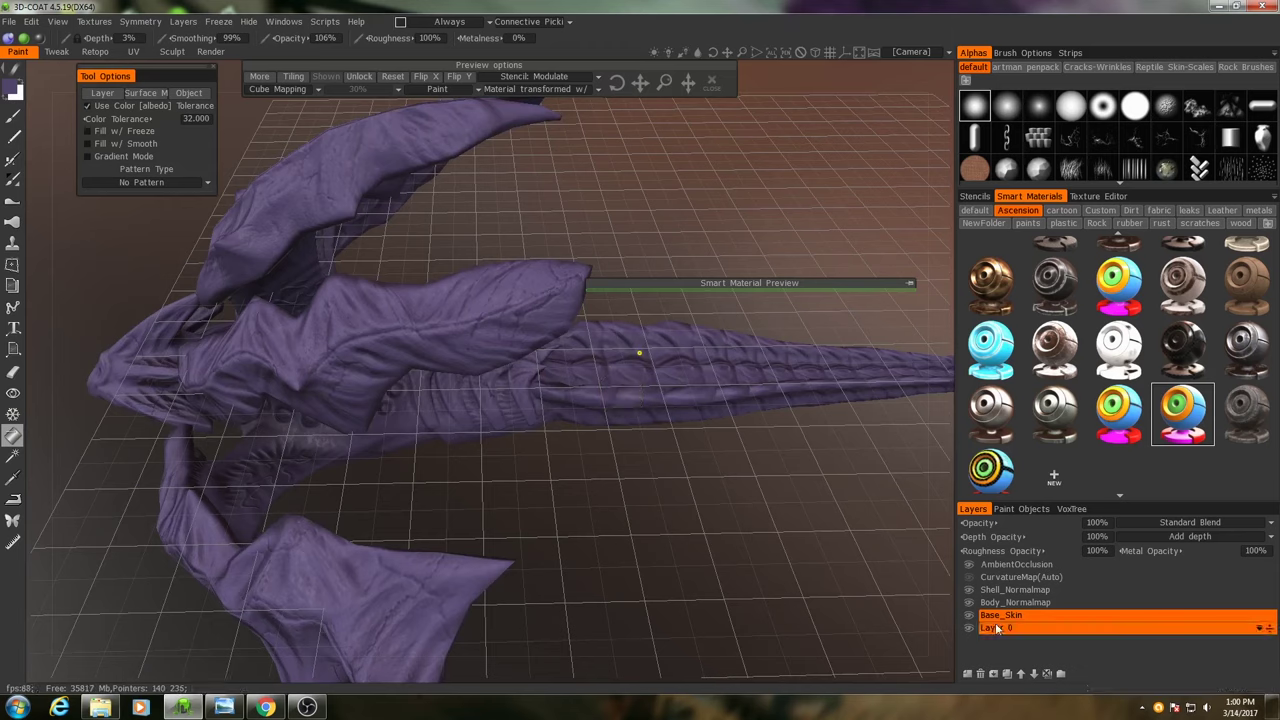
- Create a new layer above Base_Skin and name it Black_Skin
{"action": "left_click", "coordinate": [967, 673]}
{"action": "double_click", "coordinate": [993, 616]}
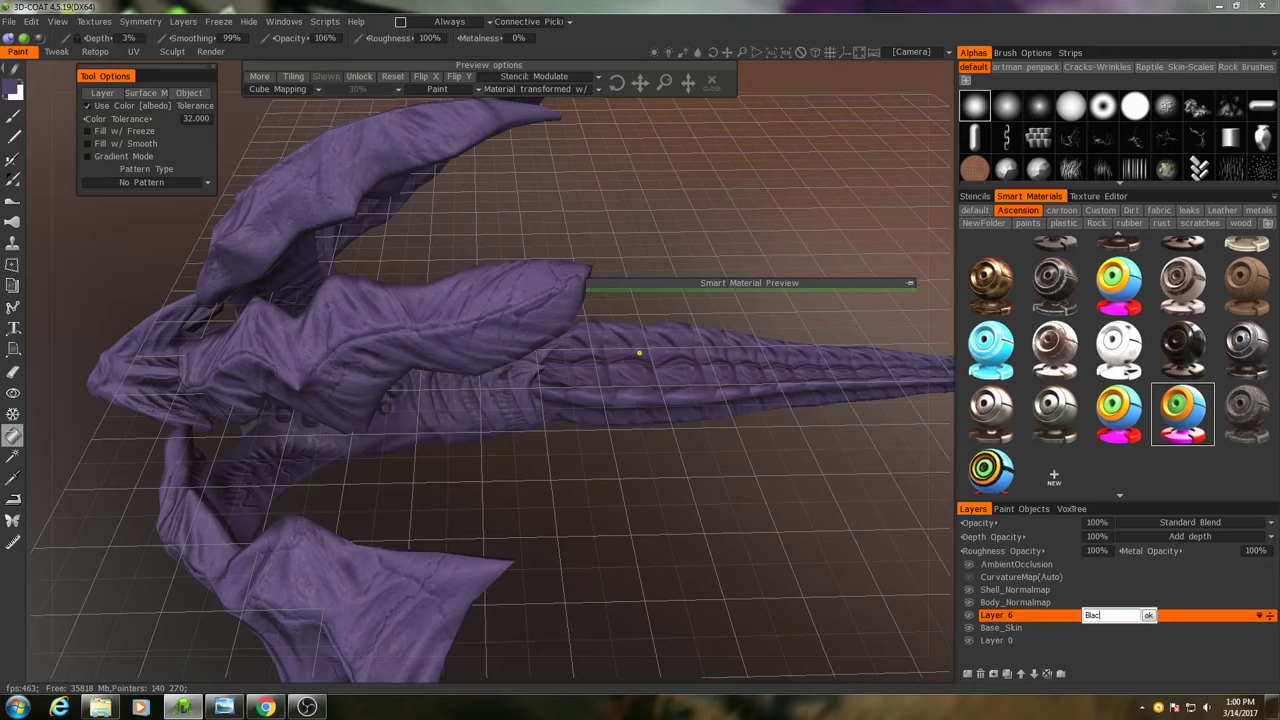
{"action": "type", "text": "Black_Skin"}
{"action": "key", "text": "Return"}
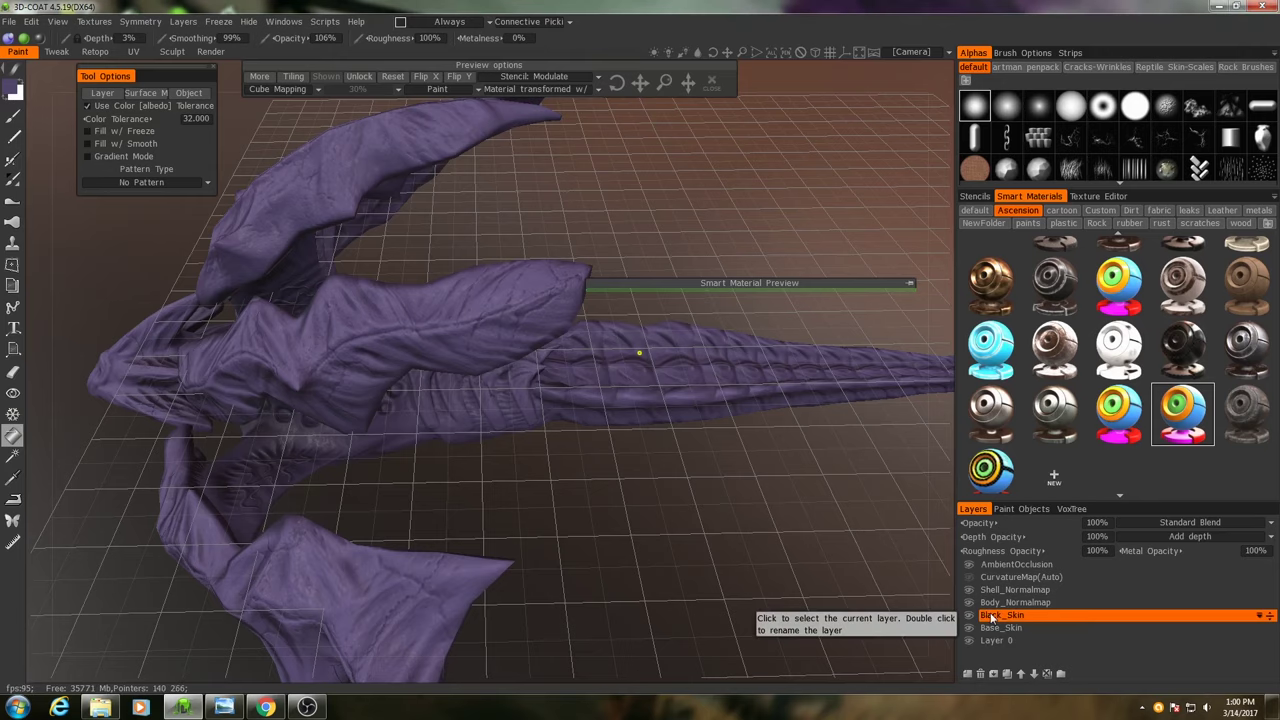
{"action": "middle_click_drag", "start_coordinate": [606, 417], "coordinate": [648, 390]}
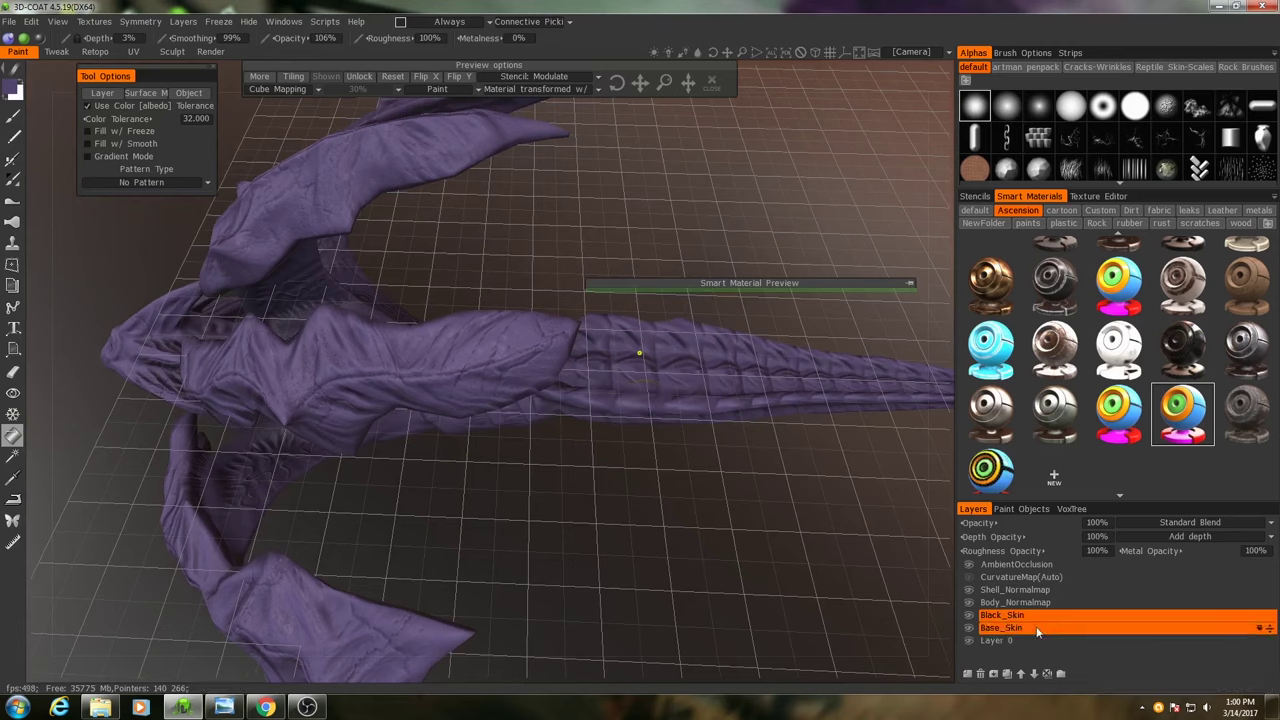
- Return to the Brush tool and set the paint colour to a desaturated, near-black dark gray
{"action": "left_click", "coordinate": [15, 117]}
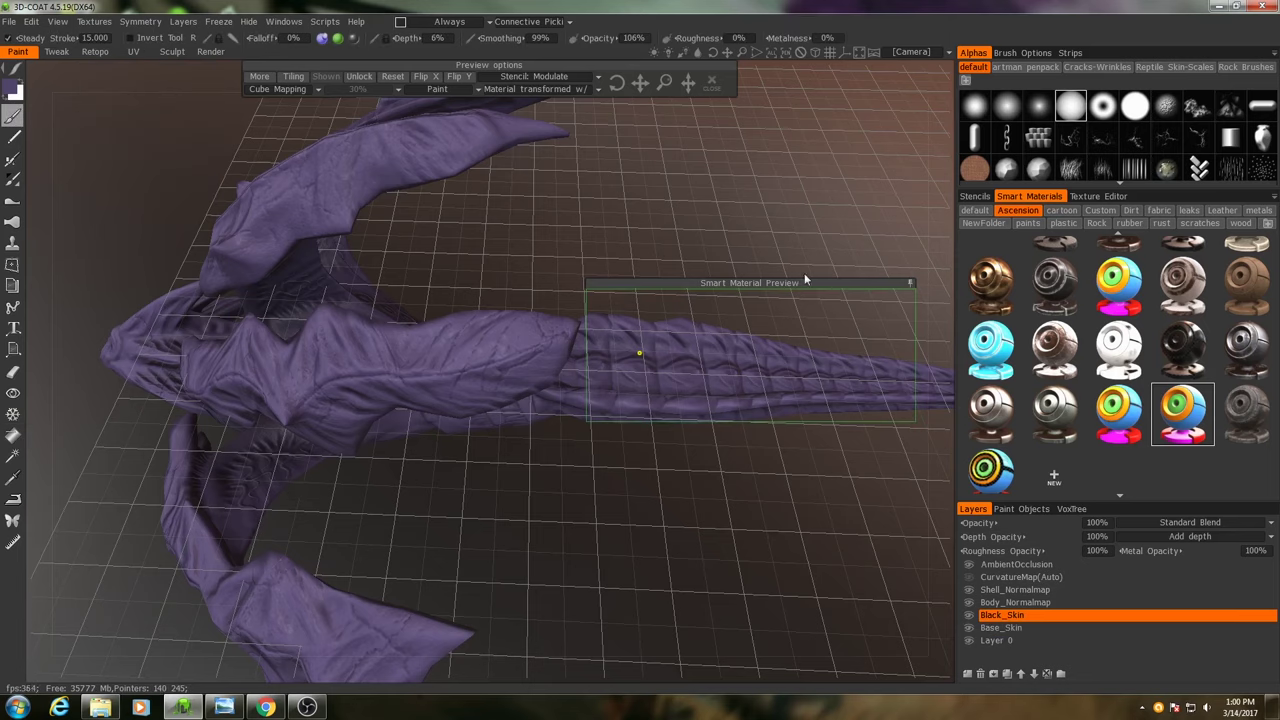
{"action": "left_click", "coordinate": [11, 90]}
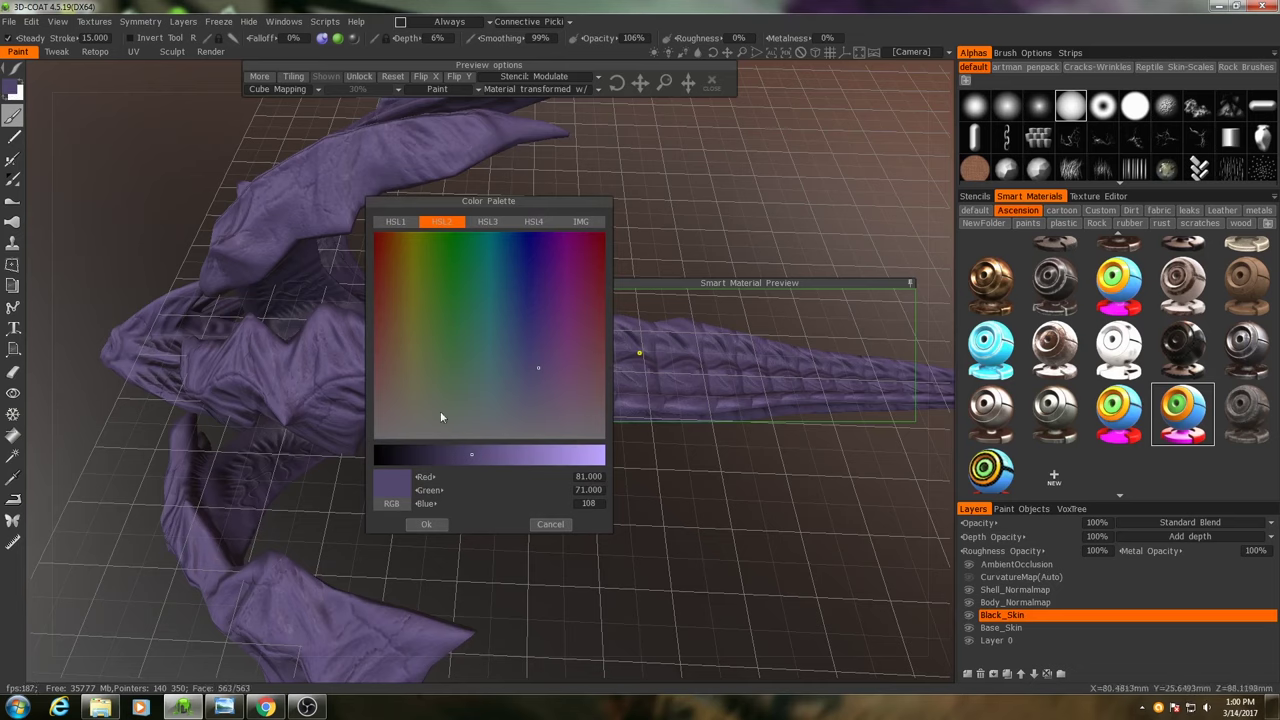
{"action": "left_click", "coordinate": [541, 436]}
{"action": "left_click", "coordinate": [412, 452]}
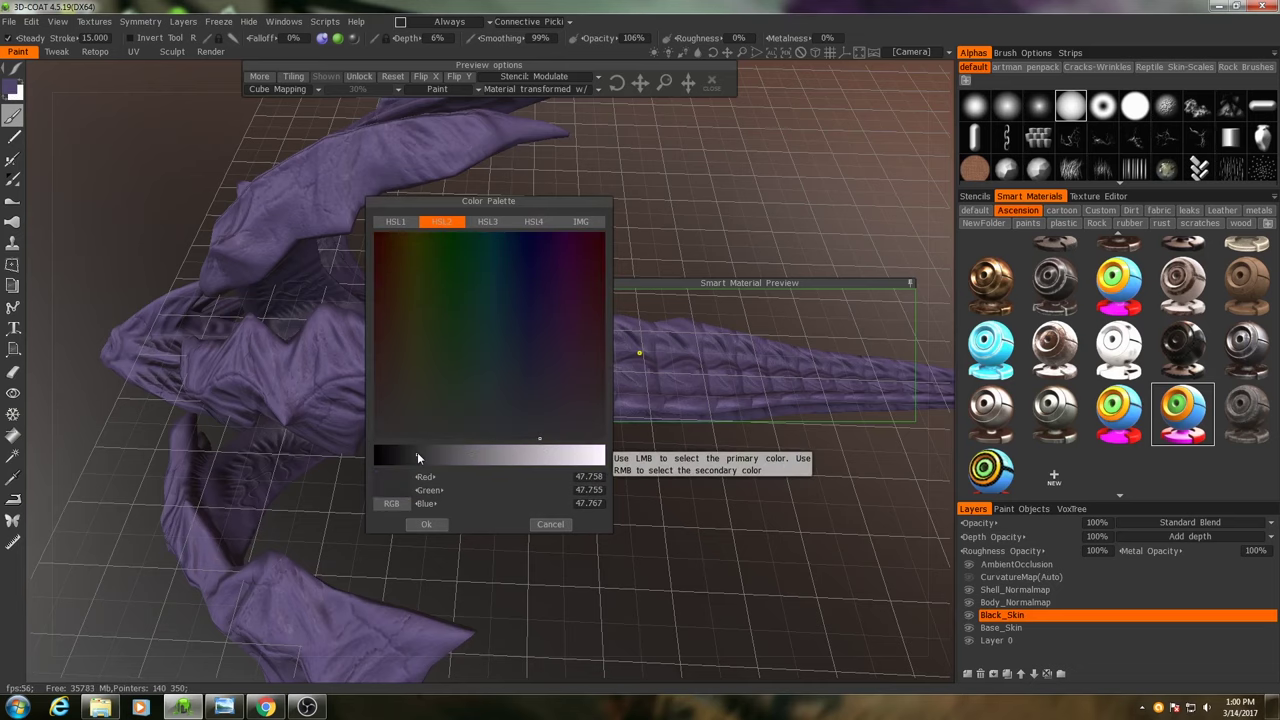
{"action": "mouse_move", "coordinate": [418, 456]}
{"action": "left_mouse_down"}
{"action": "mouse_move", "coordinate": [371, 458]}
{"action": "mouse_move", "coordinate": [409, 456]}
{"action": "left_mouse_up"}
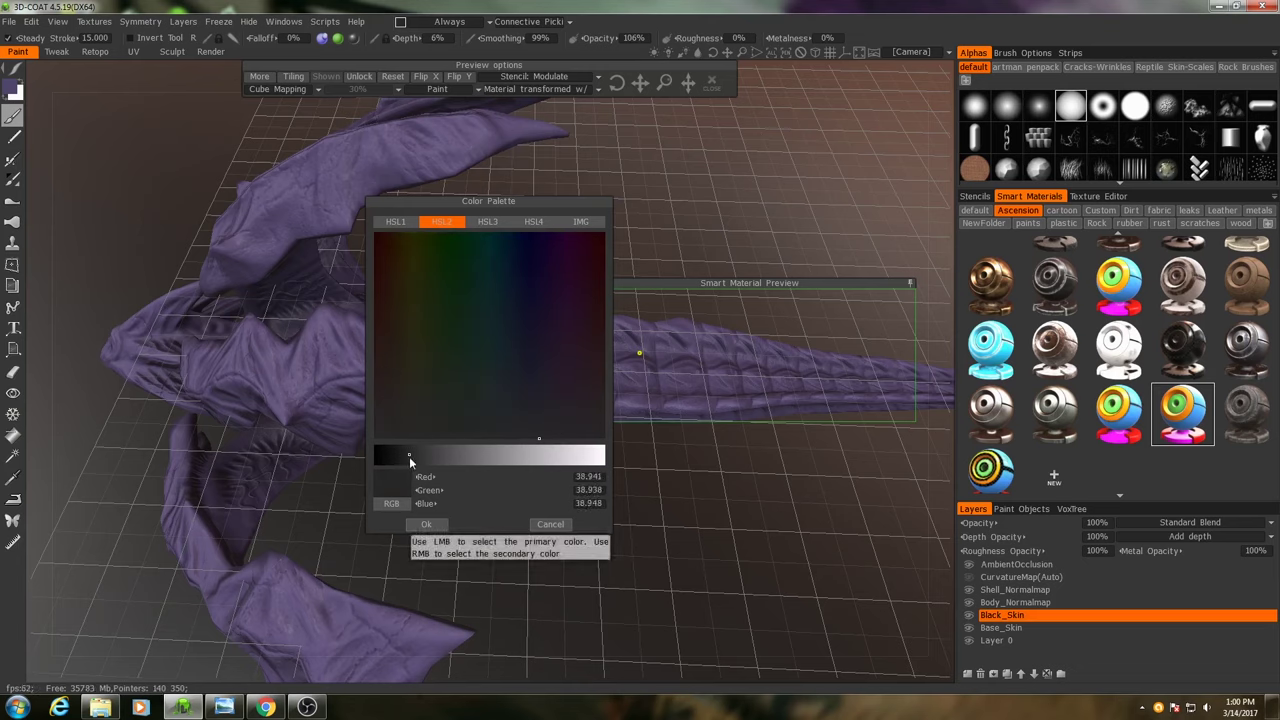
{"action": "left_click", "coordinate": [427, 525]}
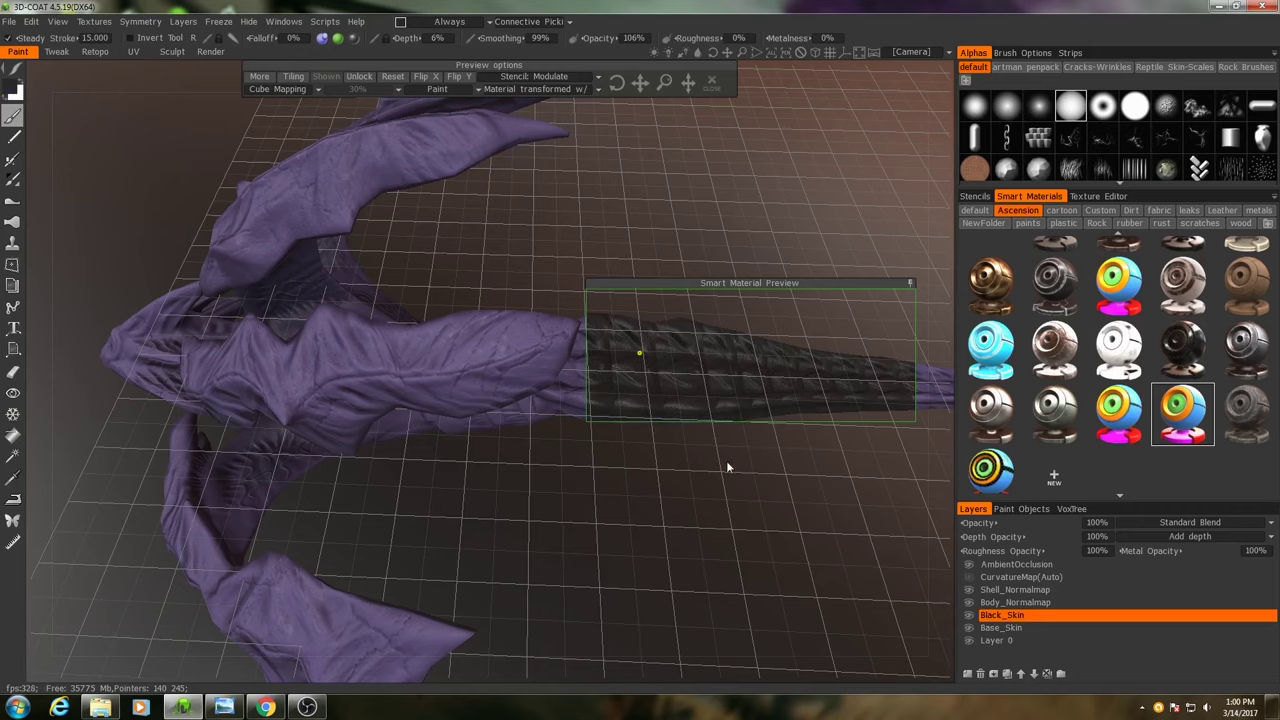
- Collapse the Smart Material Preview, center the tail in view, and undo the dark edge stroke
{"action": "left_click_drag", "start_coordinate": [710, 462], "coordinate": [590, 507]}
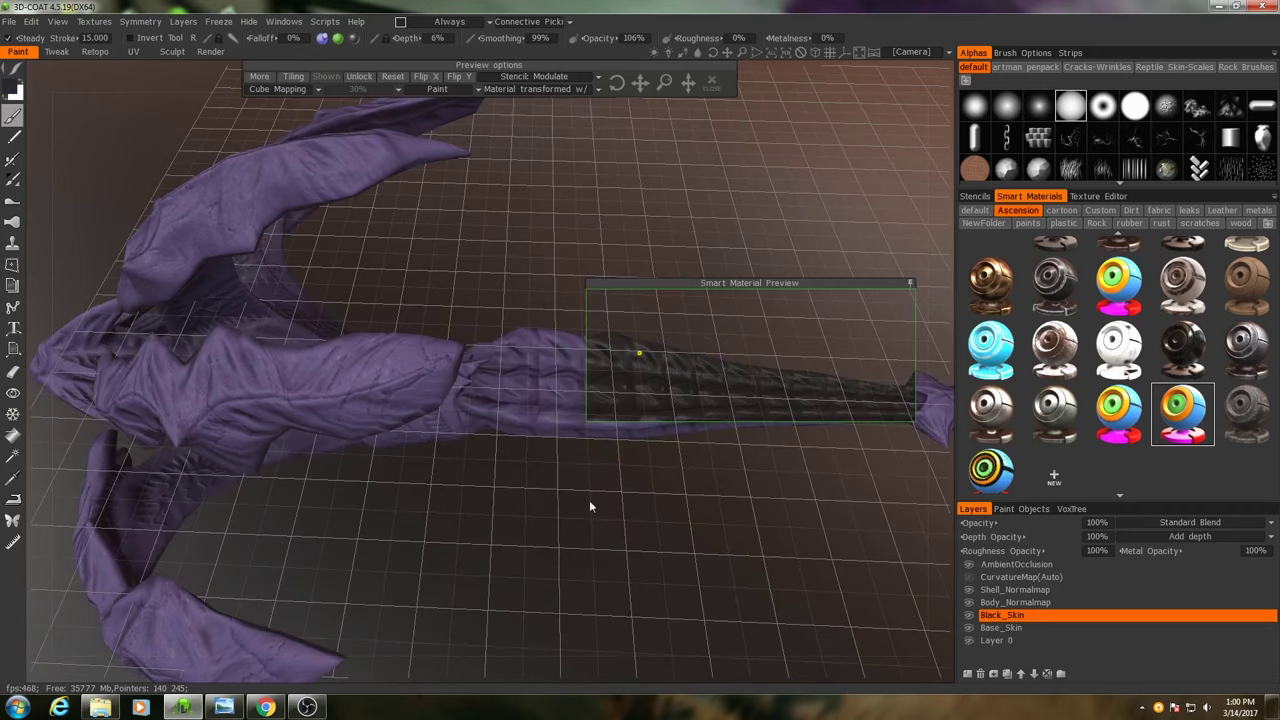
{"action": "left_click", "coordinate": [910, 285]}
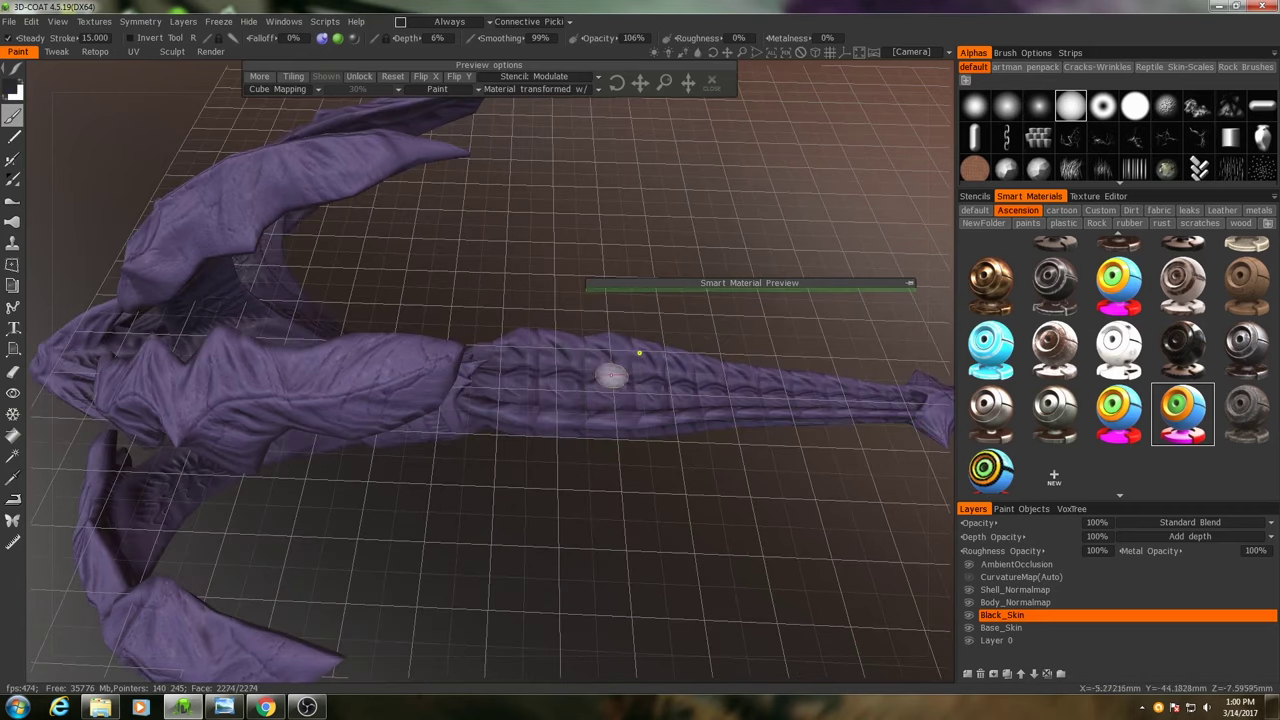
{"action": "mouse_move", "coordinate": [612, 375]}
{"action": "left_mouse_down"}
{"action": "mouse_move", "coordinate": [553, 408]}
{"action": "mouse_move", "coordinate": [597, 429]}
{"action": "mouse_move", "coordinate": [585, 364]}
{"action": "mouse_move", "coordinate": [560, 401]}
{"action": "mouse_move", "coordinate": [657, 327]}
{"action": "mouse_move", "coordinate": [599, 374]}
{"action": "mouse_move", "coordinate": [860, 410]}
{"action": "left_mouse_up"}
{"action": "key", "text": "ctrl+z"}
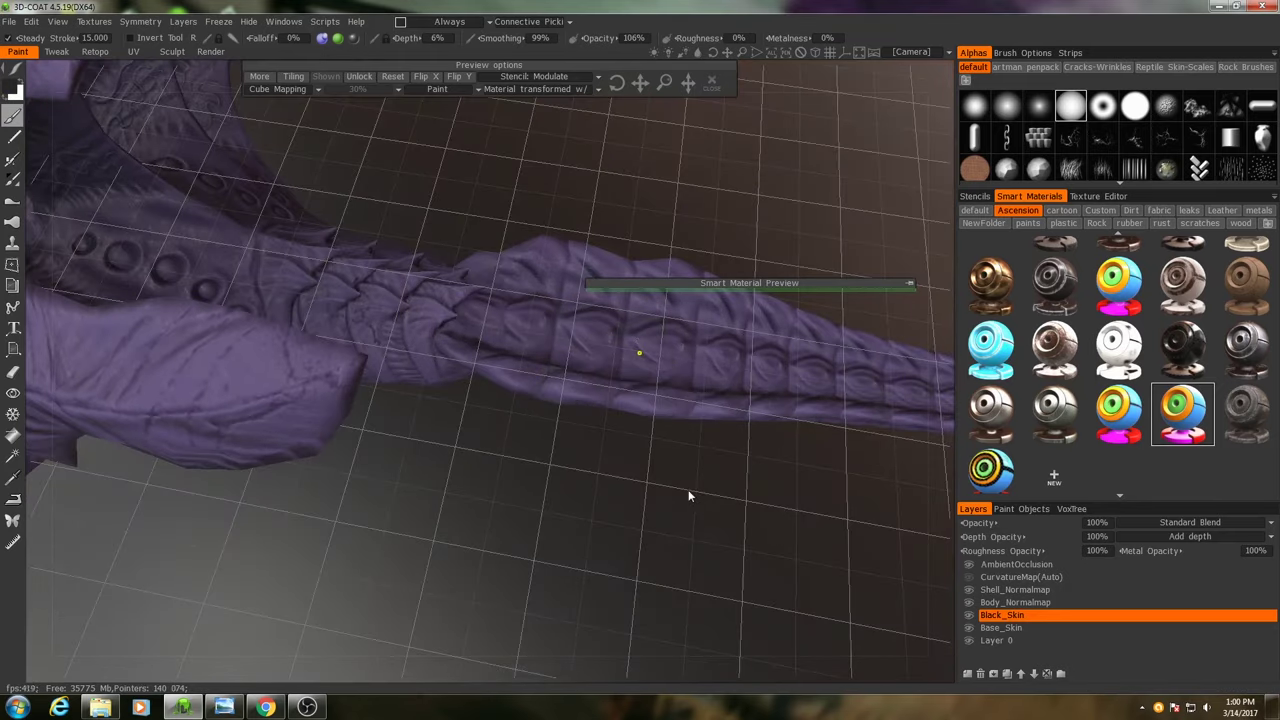
{"action": "left_click_drag", "start_coordinate": [688, 490], "coordinate": [637, 445]}
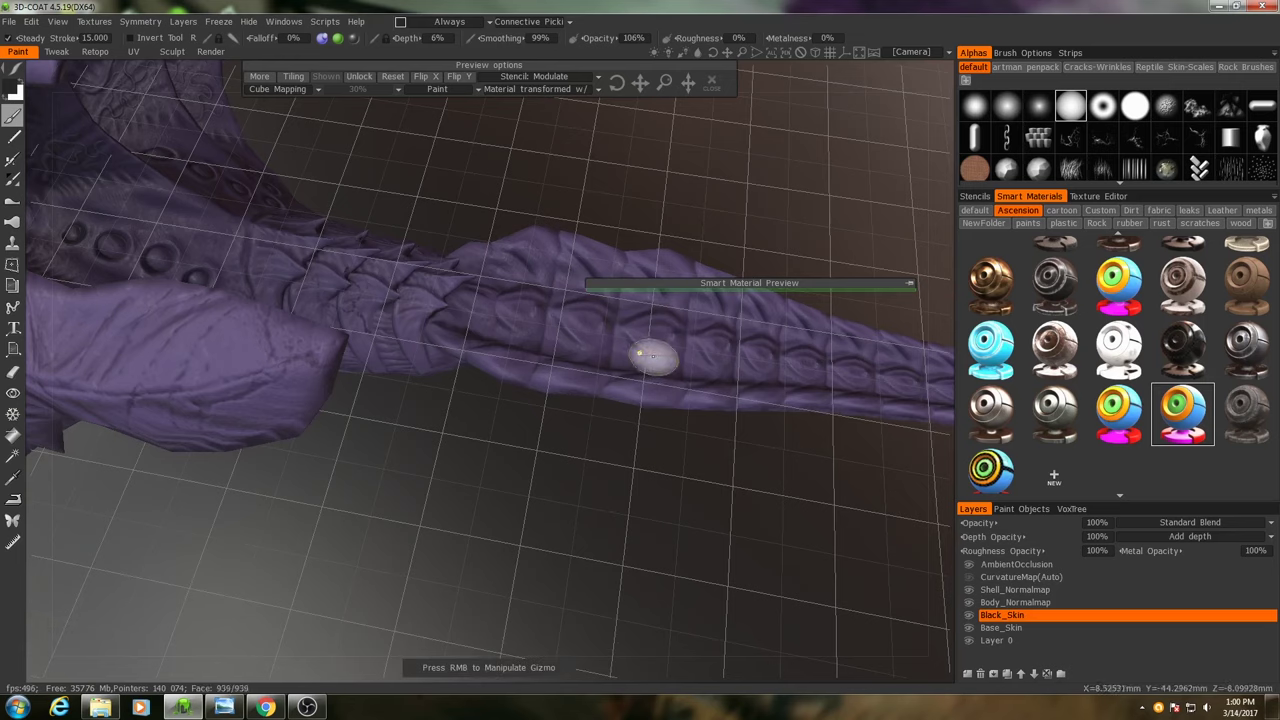
- Paint scale material onto the tail on Base_Skin, then make Black_Skin current again
{"action": "mouse_move", "coordinate": [322, 40]}
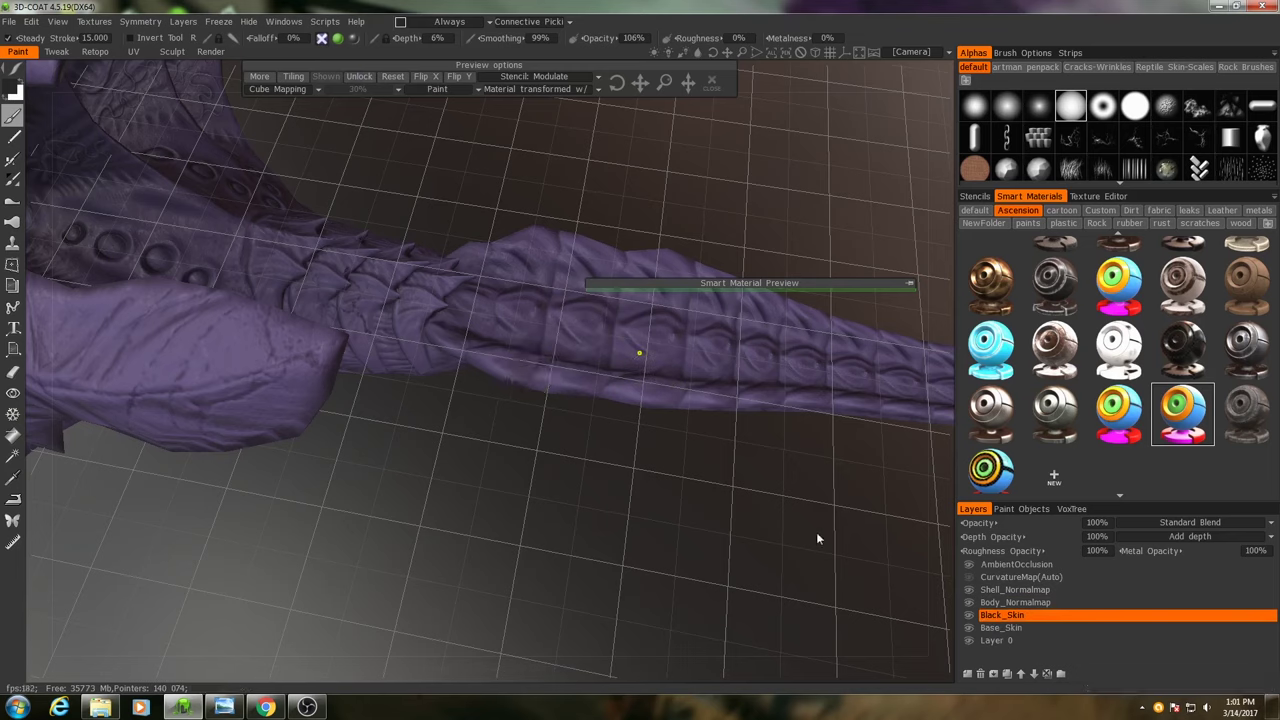
{"action": "left_click", "coordinate": [1019, 632]}
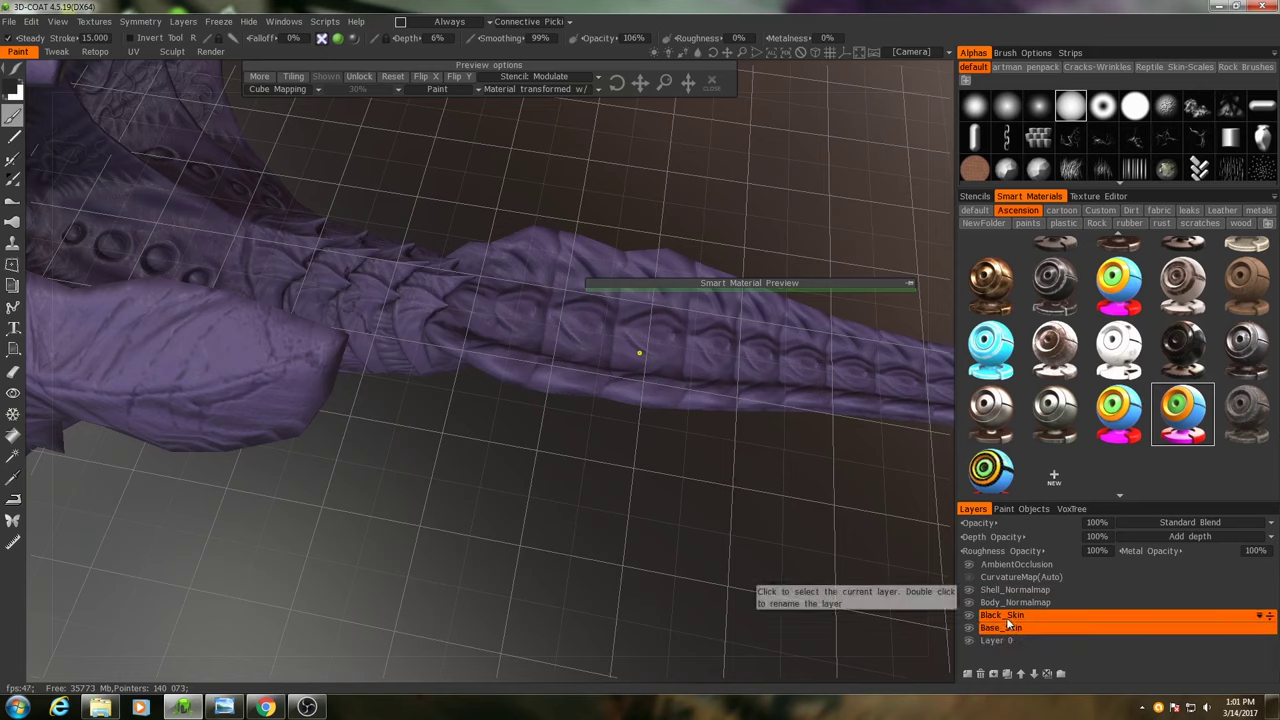
{"action": "left_click", "coordinate": [1013, 626]}
{"action": "left_click_drag", "start_coordinate": [375, 285], "coordinate": [481, 330]}
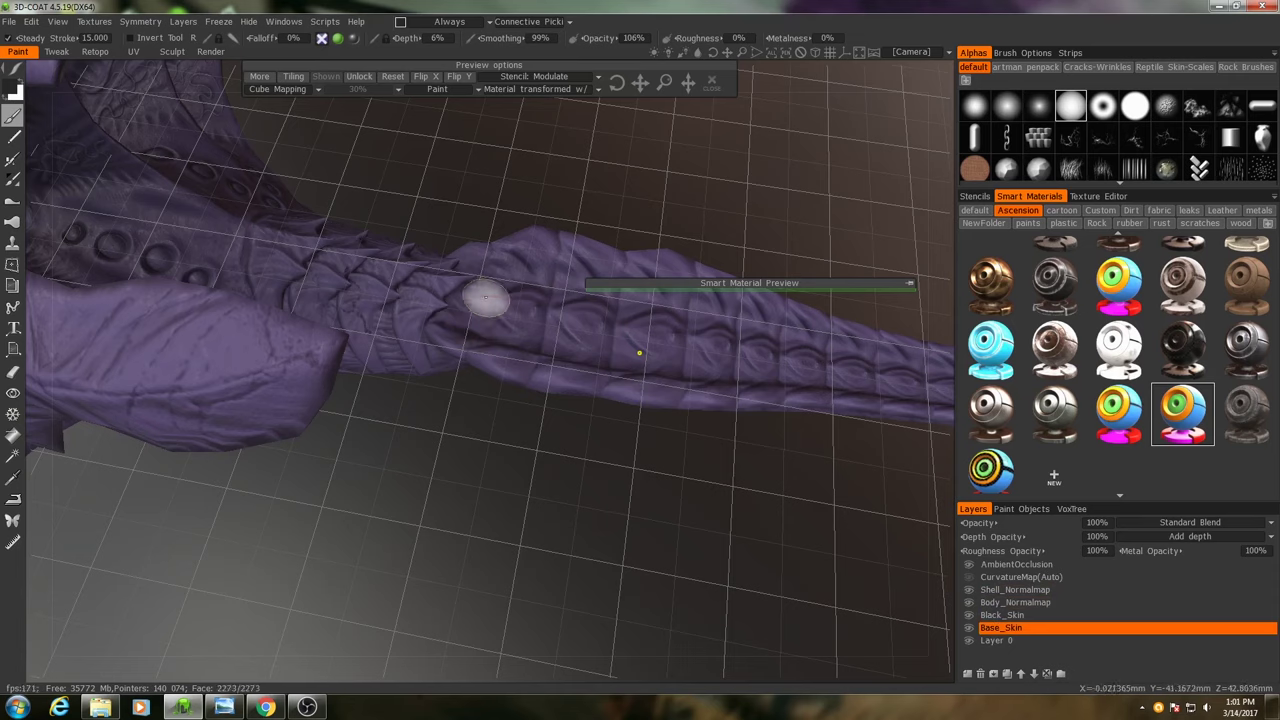
{"action": "left_click", "coordinate": [1003, 616]}
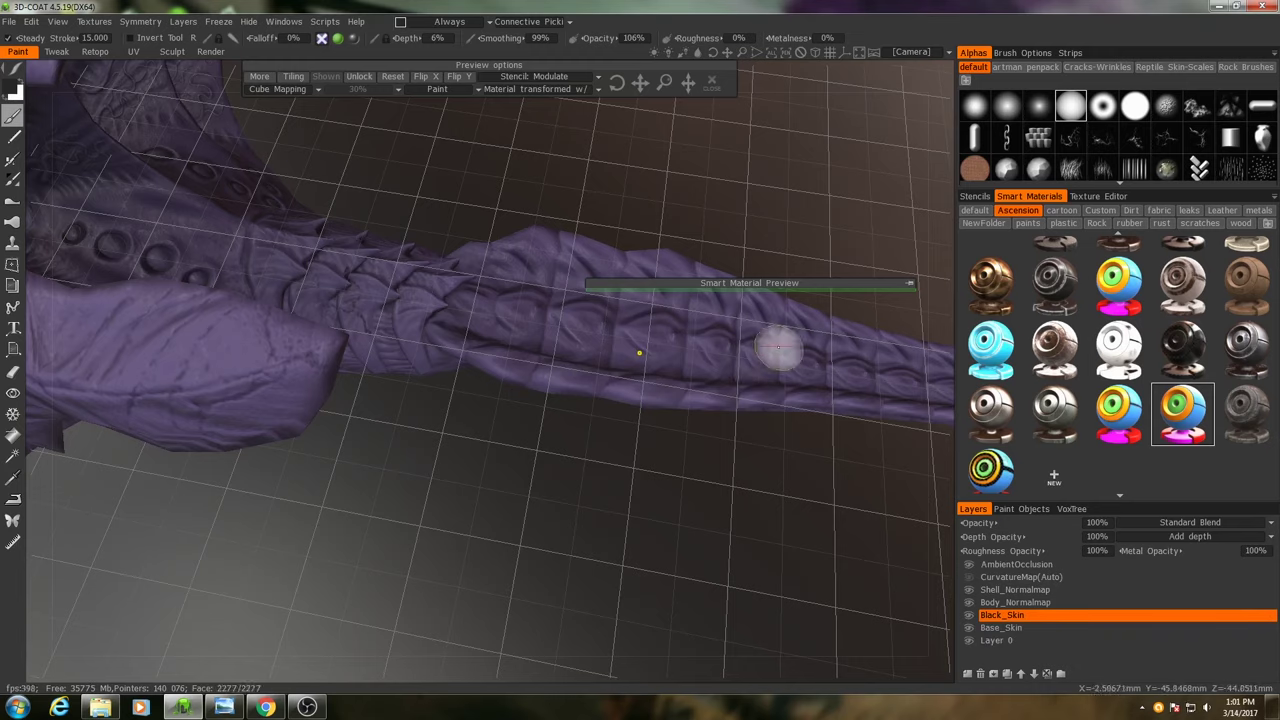
{"action": "mouse_move", "coordinate": [743, 466]}
{"action": "left_mouse_down"}
{"action": "mouse_move", "coordinate": [628, 466]}
{"action": "mouse_move", "coordinate": [670, 515]}
{"action": "mouse_move", "coordinate": [601, 524]}
{"action": "mouse_move", "coordinate": [614, 517]}
{"action": "mouse_move", "coordinate": [500, 394]}
{"action": "mouse_move", "coordinate": [491, 491]}
{"action": "left_mouse_up"}
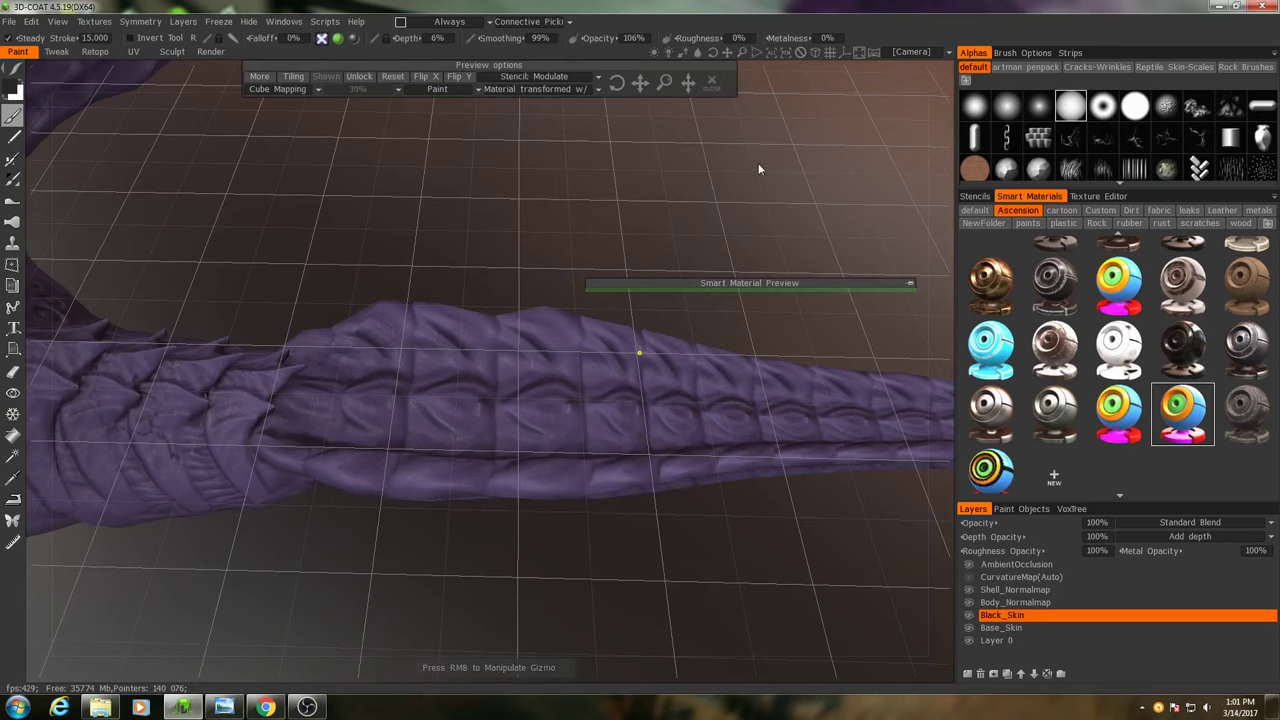
- Hide the viewport grid and zoom toward the tail, leaving the stroke shape options unchanged
{"action": "left_click", "coordinate": [829, 52]}
{"action": "mouse_move", "coordinate": [620, 360]}
{"action": "left_mouse_down"}
{"action": "mouse_move", "coordinate": [563, 403]}
{"action": "mouse_move", "coordinate": [706, 291]}
{"action": "mouse_move", "coordinate": [549, 383]}
{"action": "mouse_move", "coordinate": [437, 426]}
{"action": "mouse_move", "coordinate": [477, 434]}
{"action": "mouse_move", "coordinate": [461, 470]}
{"action": "mouse_move", "coordinate": [514, 371]}
{"action": "mouse_move", "coordinate": [574, 423]}
{"action": "mouse_move", "coordinate": [529, 427]}
{"action": "mouse_move", "coordinate": [799, 419]}
{"action": "mouse_move", "coordinate": [557, 443]}
{"action": "left_mouse_up"}
{"action": "scroll", "coordinate": [461, 470], "scroll_direction": "up", "scroll_amount": 3}
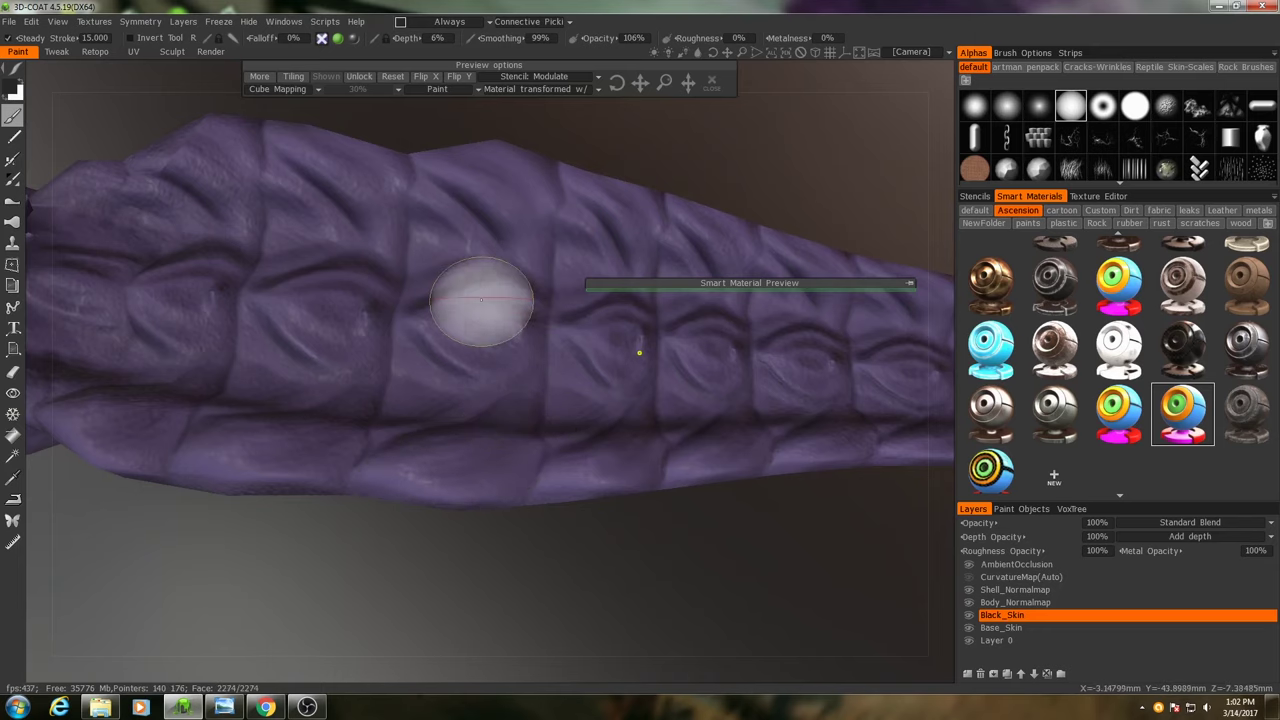
{"action": "left_click", "coordinate": [20, 76]}
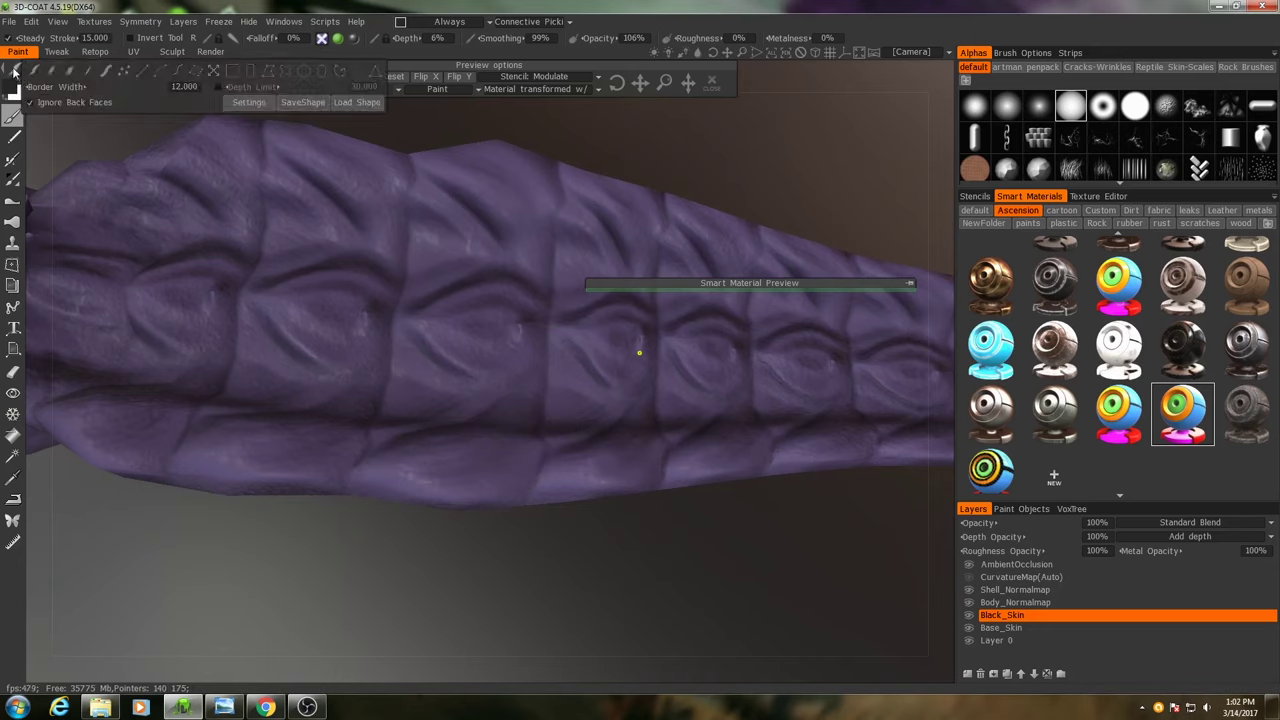
{"action": "left_click", "coordinate": [49, 68]}
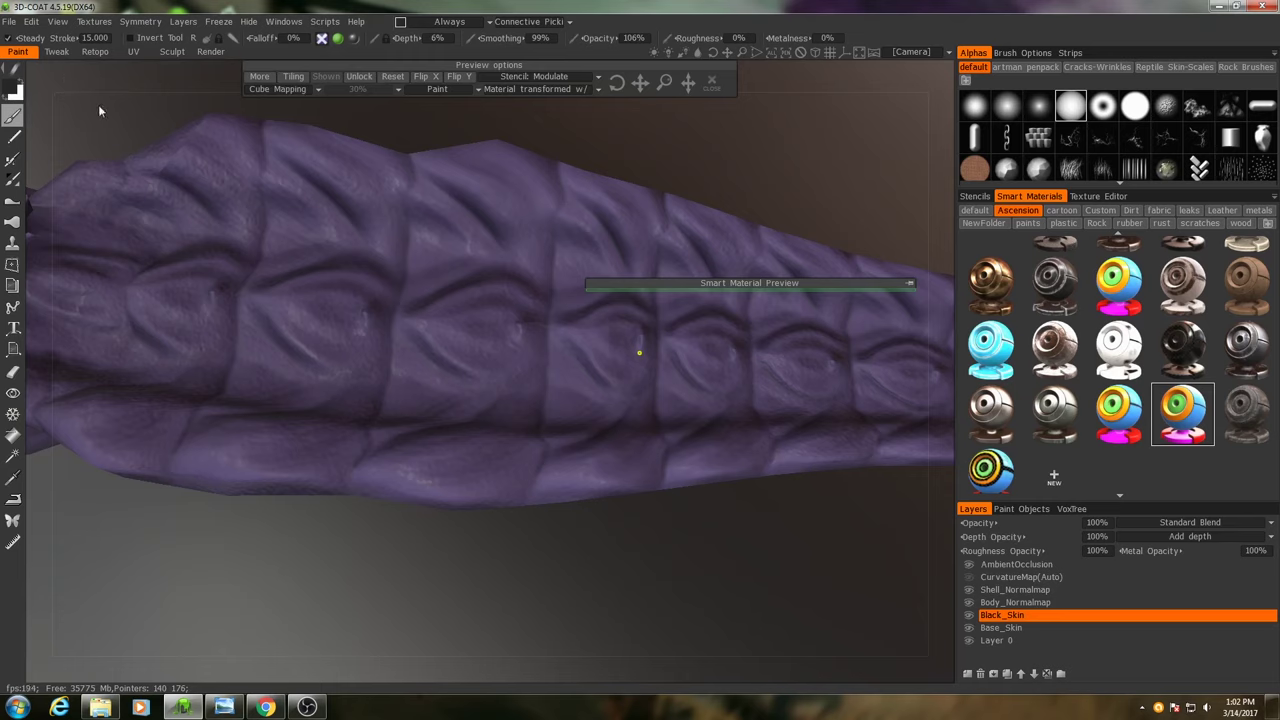
- Brush a first soft dark gray patch on the tail's underside, then orbit to a side view
{"action": "mouse_move", "coordinate": [424, 436]}
{"action": "left_mouse_down"}
{"action": "mouse_move", "coordinate": [429, 449]}
{"action": "mouse_move", "coordinate": [514, 386]}
{"action": "mouse_move", "coordinate": [526, 397]}
{"action": "left_mouse_up"}
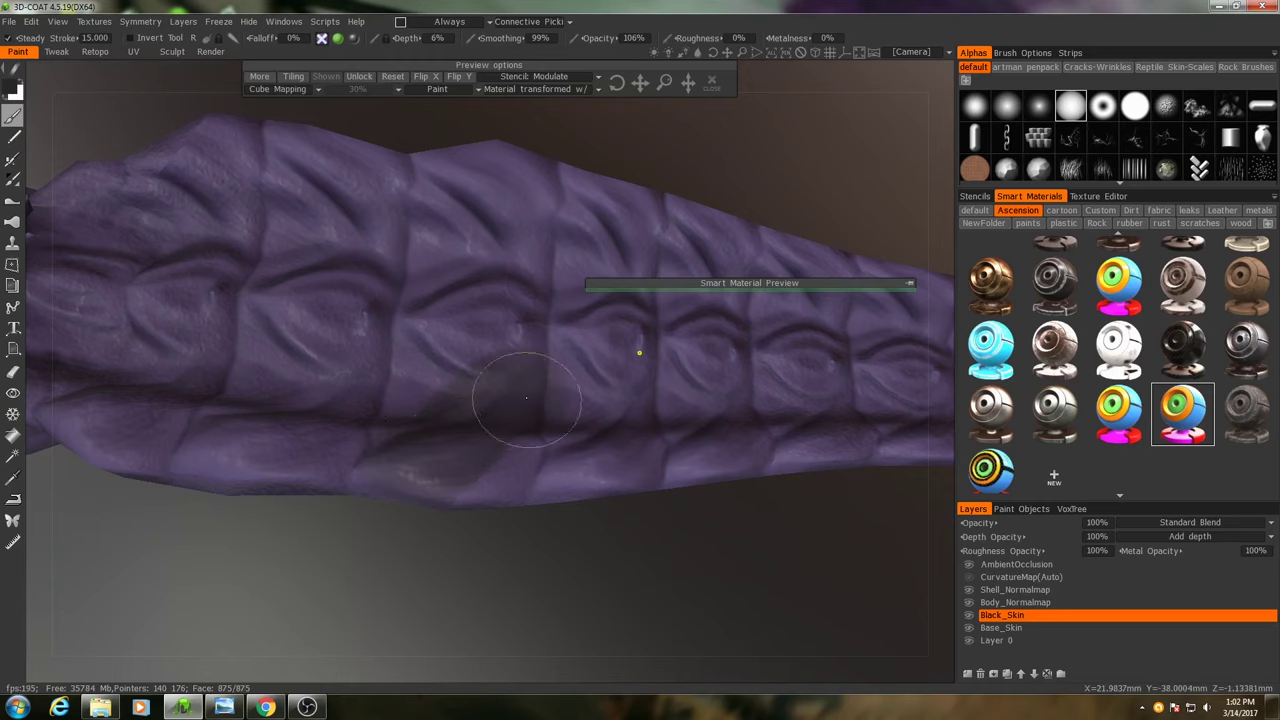
{"action": "scroll", "coordinate": [474, 434], "scroll_direction": "up", "scroll_amount": 2}
{"action": "mouse_move", "coordinate": [471, 457]}
{"action": "right_mouse_down"}
{"action": "mouse_move", "coordinate": [566, 423]}
{"action": "mouse_move", "coordinate": [553, 424]}
{"action": "right_mouse_up"}
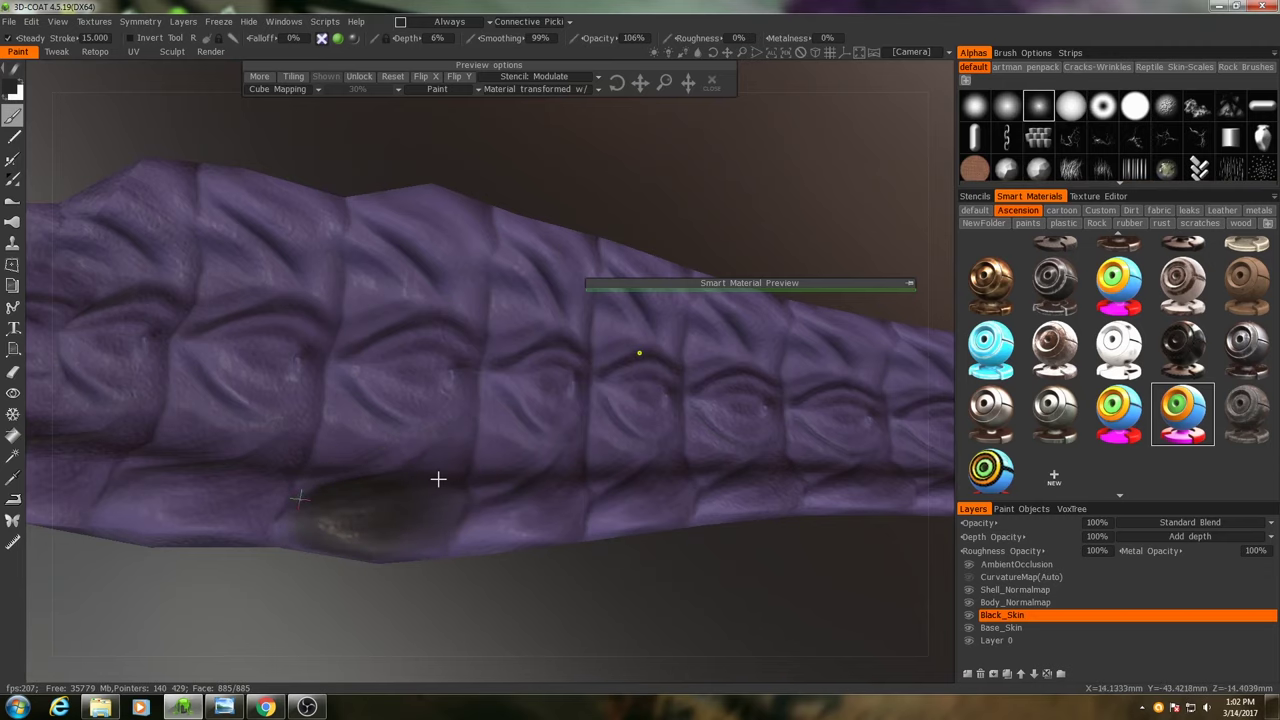
{"action": "mouse_move", "coordinate": [438, 479]}
{"action": "right_mouse_down"}
{"action": "mouse_move", "coordinate": [491, 449]}
{"action": "mouse_move", "coordinate": [366, 449]}
{"action": "right_mouse_up"}
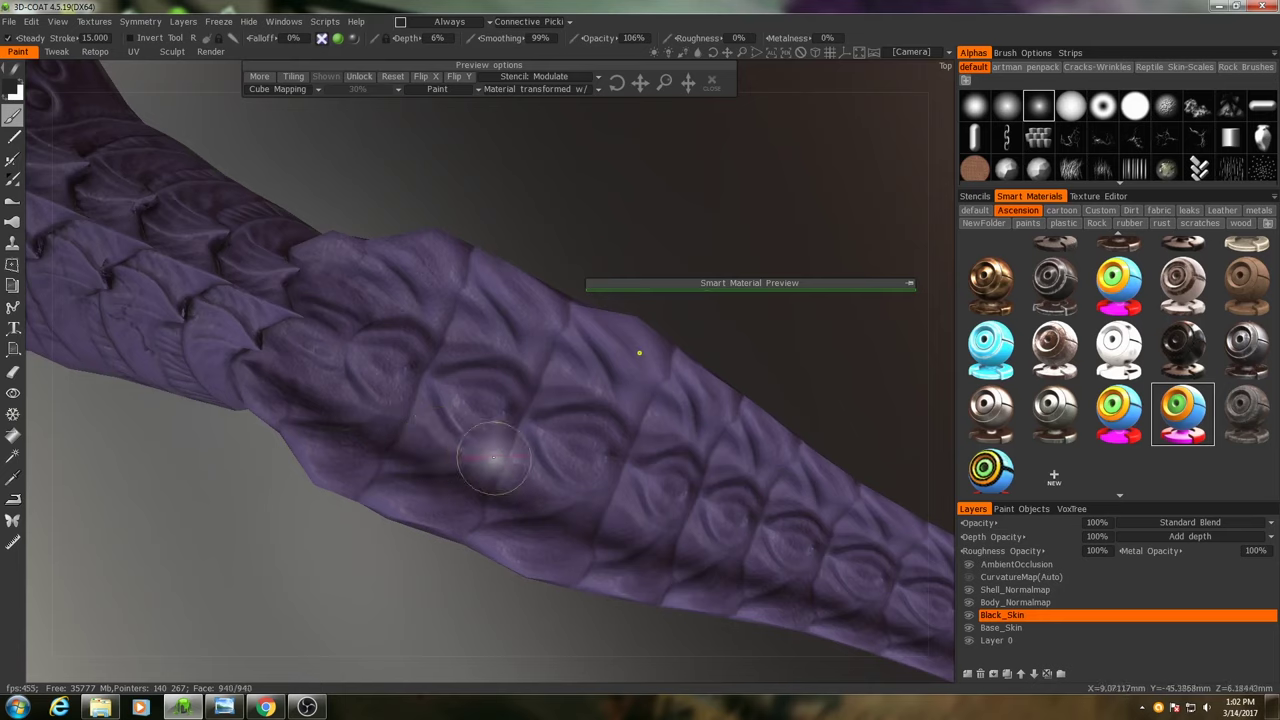
{"action": "right_click_drag", "start_coordinate": [514, 471], "coordinate": [543, 482]}
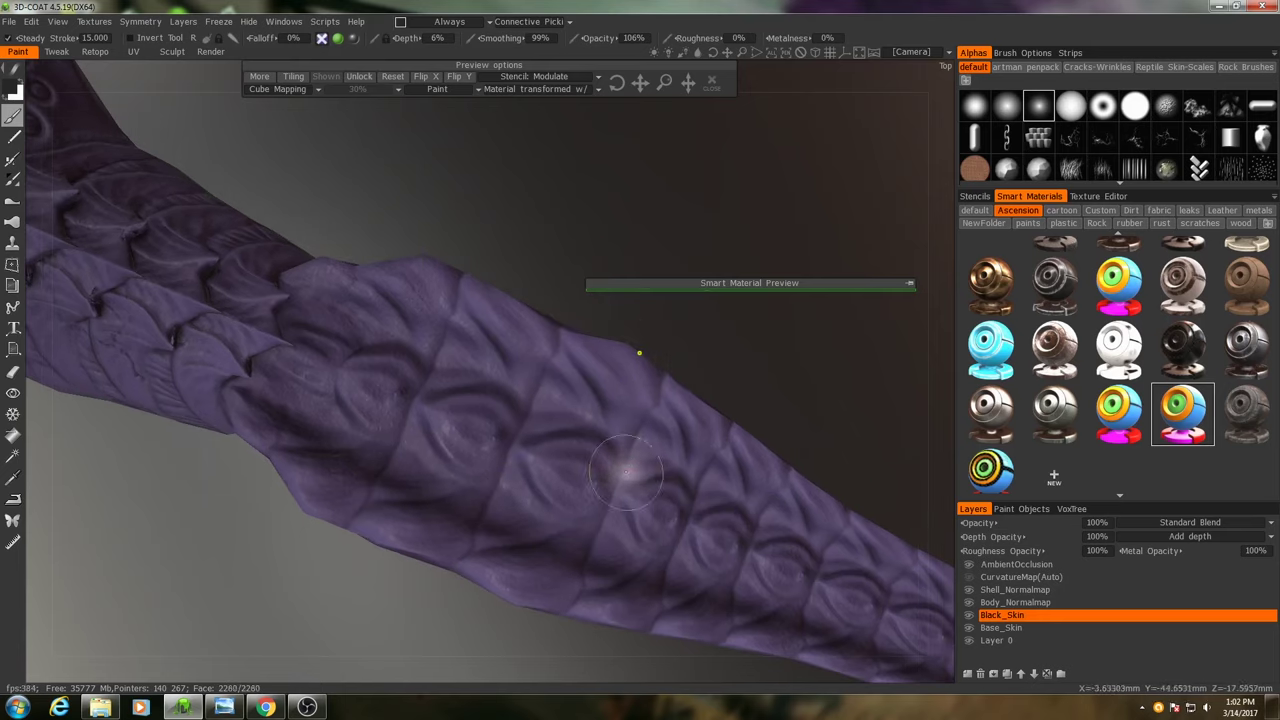
{"action": "right_click_drag", "start_coordinate": [626, 472], "coordinate": [482, 400]}
- Uncheck Show Symmetry Plane in the Symmetry popup so the red overlay disappears
{"action": "key", "text": "s"}
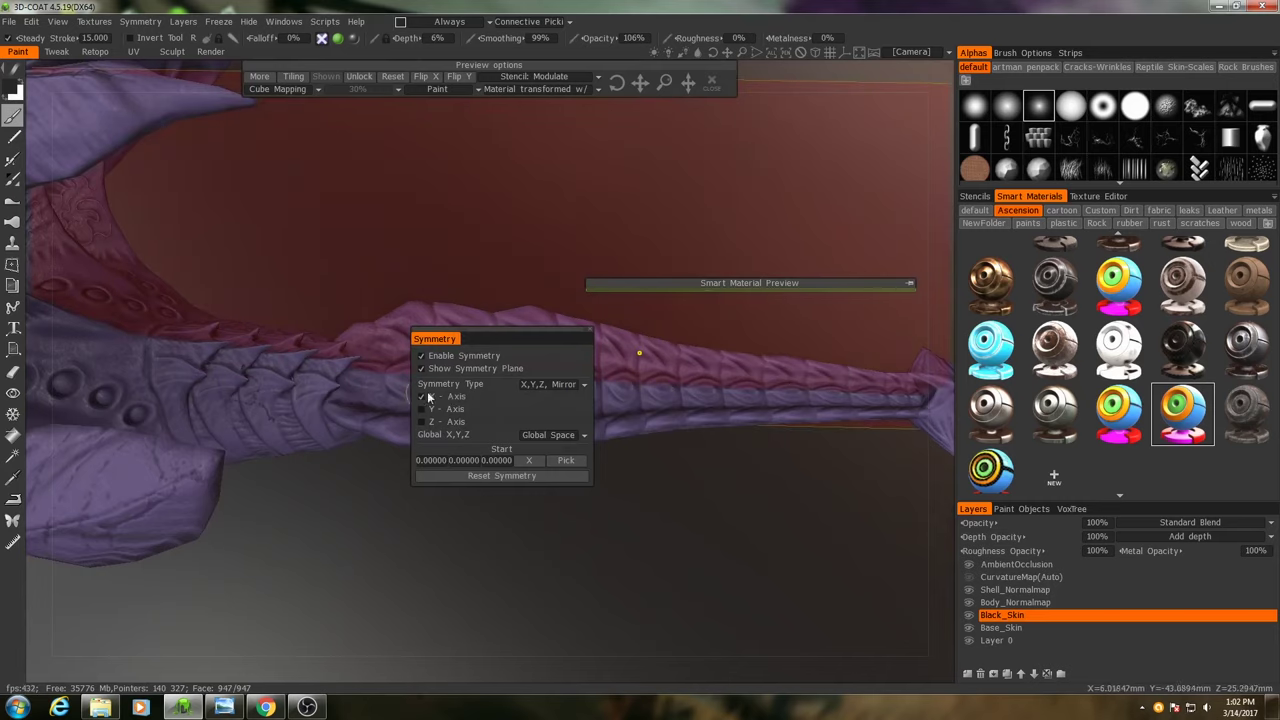
{"action": "right_click_drag", "start_coordinate": [586, 386], "coordinate": [516, 388]}
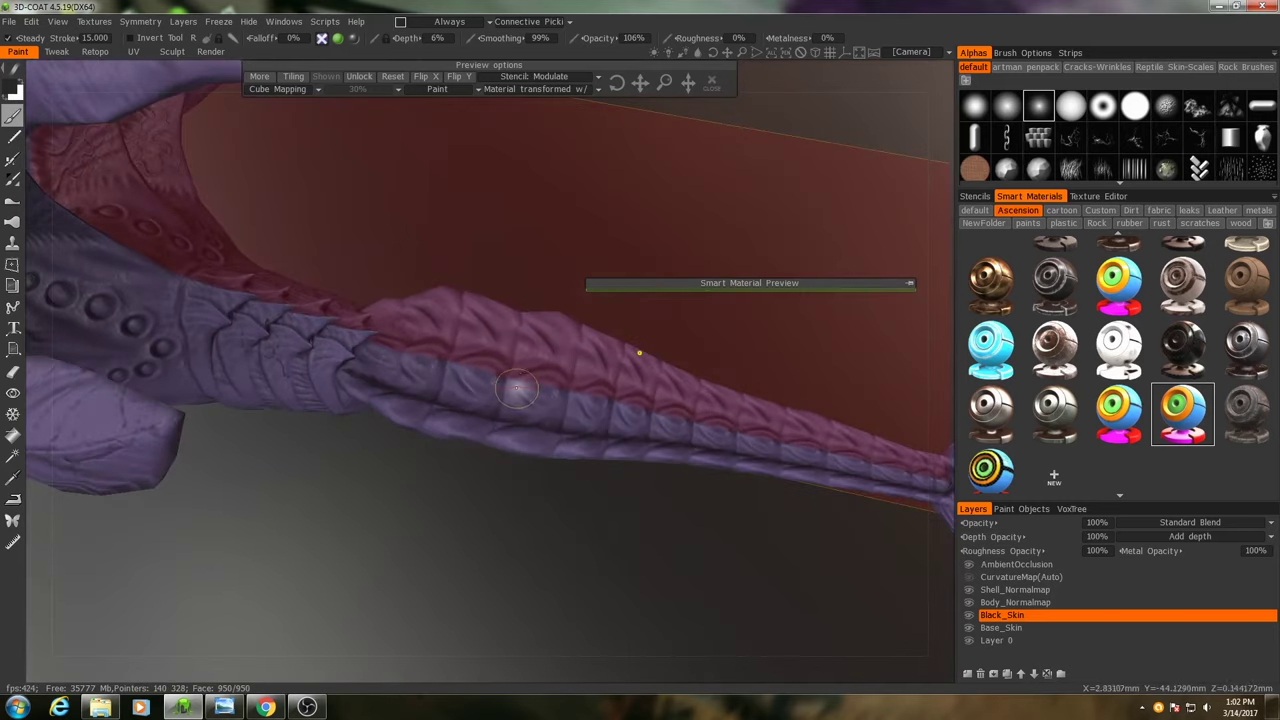
{"action": "key", "text": "s"}
{"action": "left_click", "coordinate": [433, 350]}
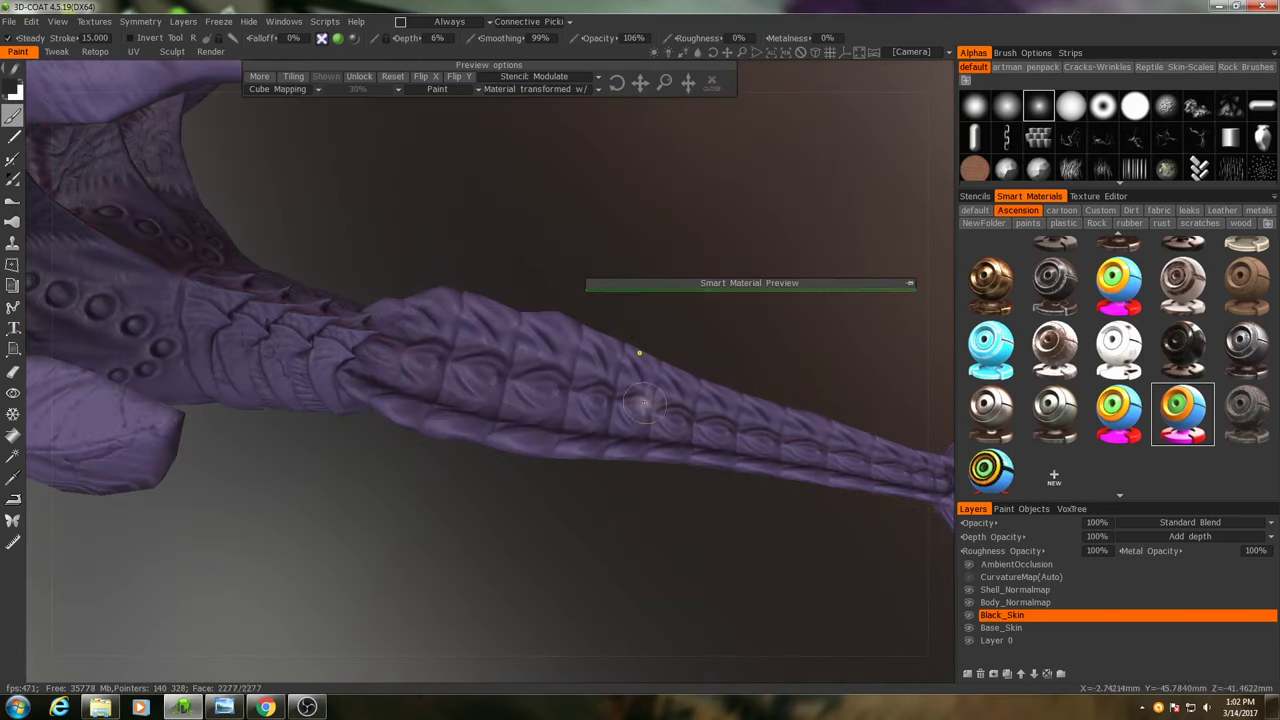
{"action": "mouse_move", "coordinate": [645, 403]}
{"action": "right_mouse_down"}
{"action": "mouse_move", "coordinate": [563, 391]}
{"action": "mouse_move", "coordinate": [449, 423]}
{"action": "mouse_move", "coordinate": [460, 354]}
{"action": "mouse_move", "coordinate": [447, 466]}
{"action": "mouse_move", "coordinate": [494, 463]}
{"action": "right_mouse_up"}
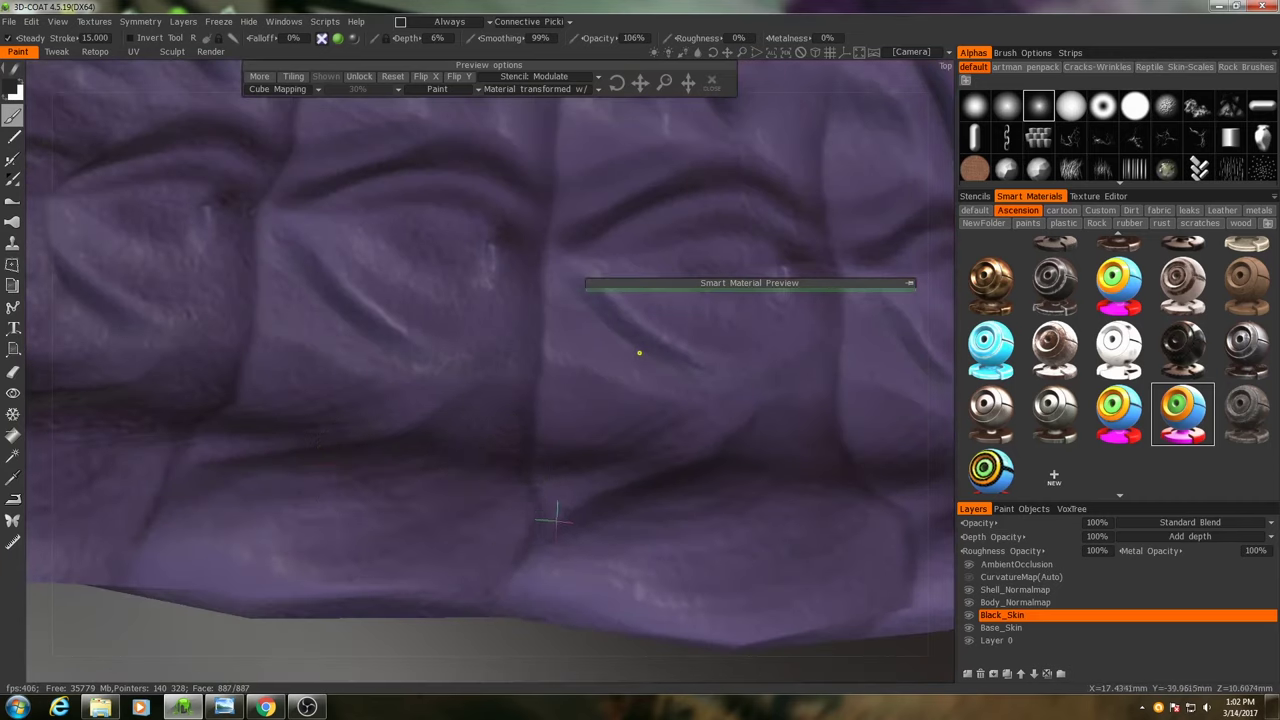
- Stroke soft dark gray along the tail's upper edge on Black_Skin, orbiting to flatter and diagonal angles
{"action": "mouse_move", "coordinate": [554, 514]}
{"action": "right_mouse_down"}
{"action": "mouse_move", "coordinate": [366, 457]}
{"action": "mouse_move", "coordinate": [395, 446]}
{"action": "right_mouse_up"}
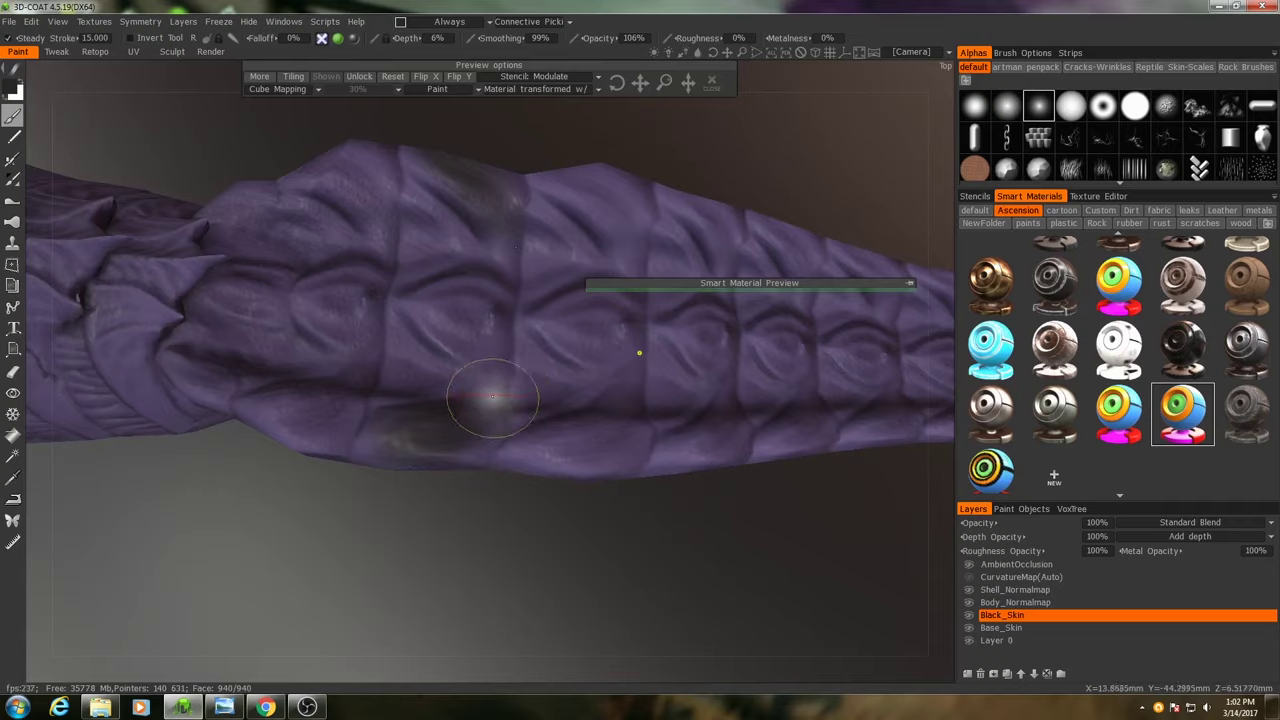
{"action": "mouse_move", "coordinate": [486, 386]}
{"action": "right_mouse_down"}
{"action": "mouse_move", "coordinate": [431, 457]}
{"action": "mouse_move", "coordinate": [472, 431]}
{"action": "mouse_move", "coordinate": [314, 243]}
{"action": "mouse_move", "coordinate": [443, 449]}
{"action": "mouse_move", "coordinate": [158, 505]}
{"action": "mouse_move", "coordinate": [580, 357]}
{"action": "mouse_move", "coordinate": [569, 423]}
{"action": "mouse_move", "coordinate": [606, 394]}
{"action": "mouse_move", "coordinate": [767, 407]}
{"action": "mouse_move", "coordinate": [398, 455]}
{"action": "mouse_move", "coordinate": [490, 426]}
{"action": "mouse_move", "coordinate": [514, 466]}
{"action": "right_mouse_up"}
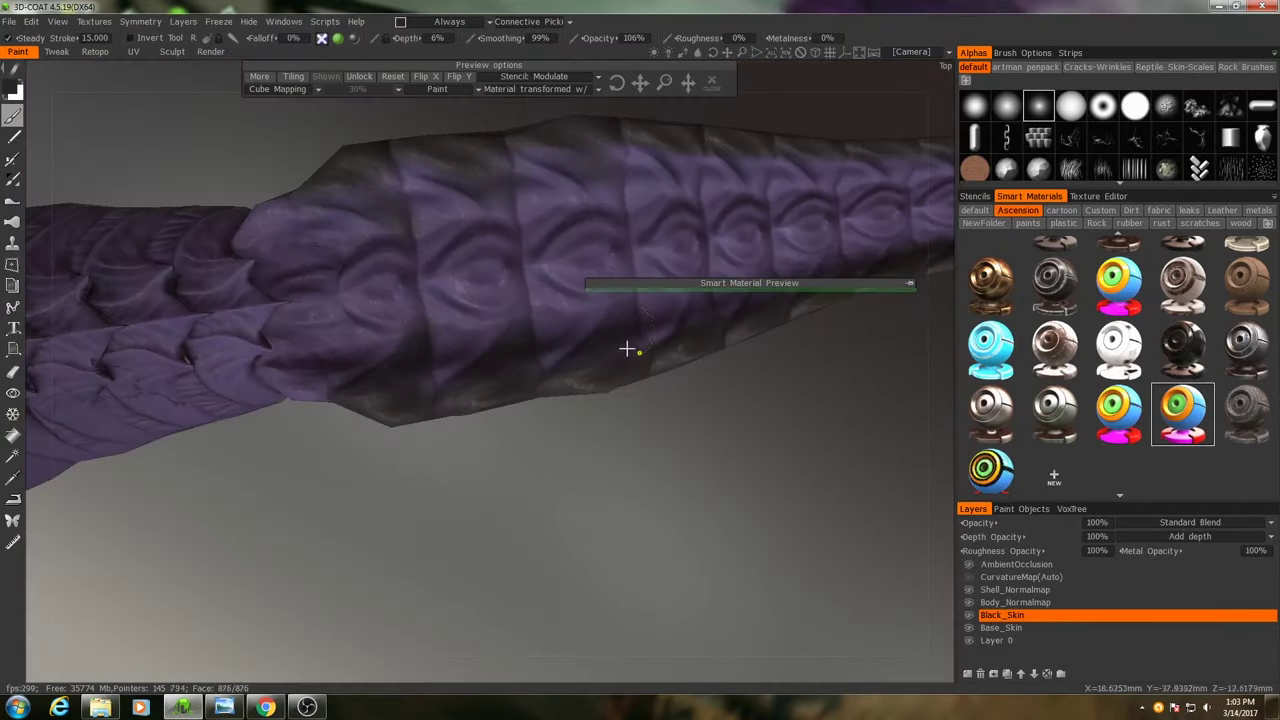
{"action": "right_click_drag", "start_coordinate": [626, 349], "coordinate": [575, 438]}
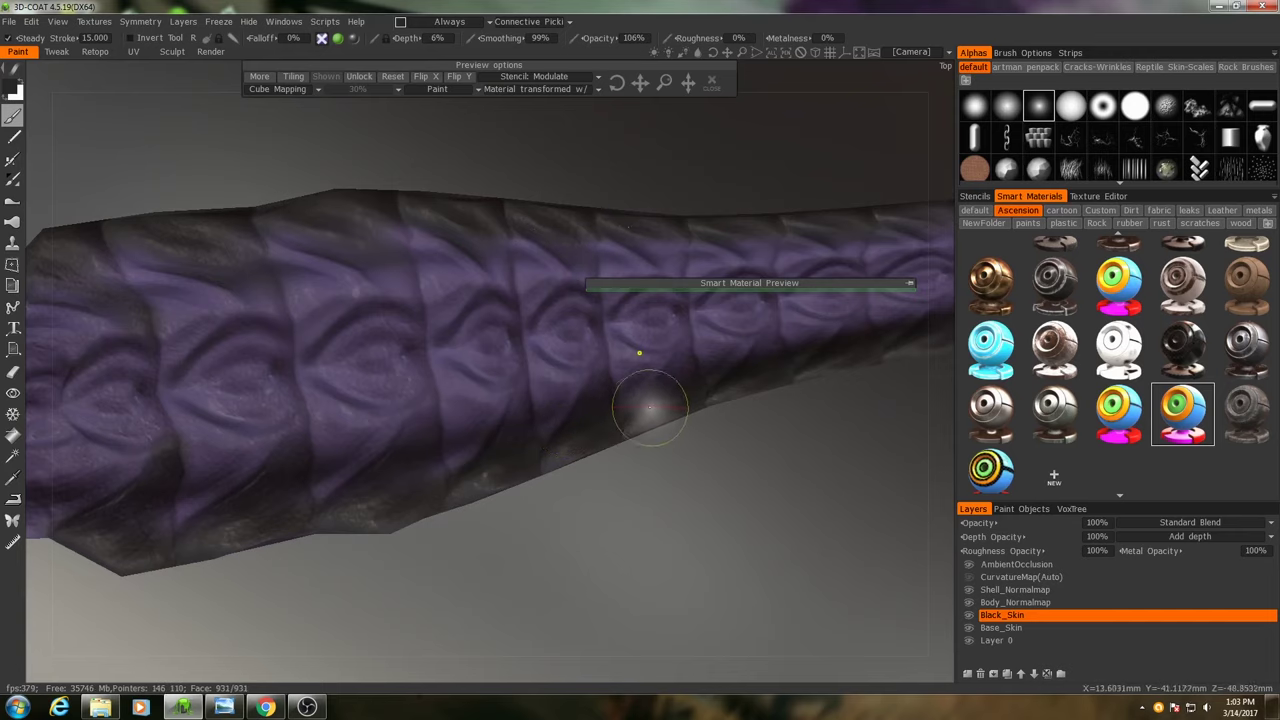
{"action": "right_click_drag", "start_coordinate": [734, 377], "coordinate": [609, 429]}
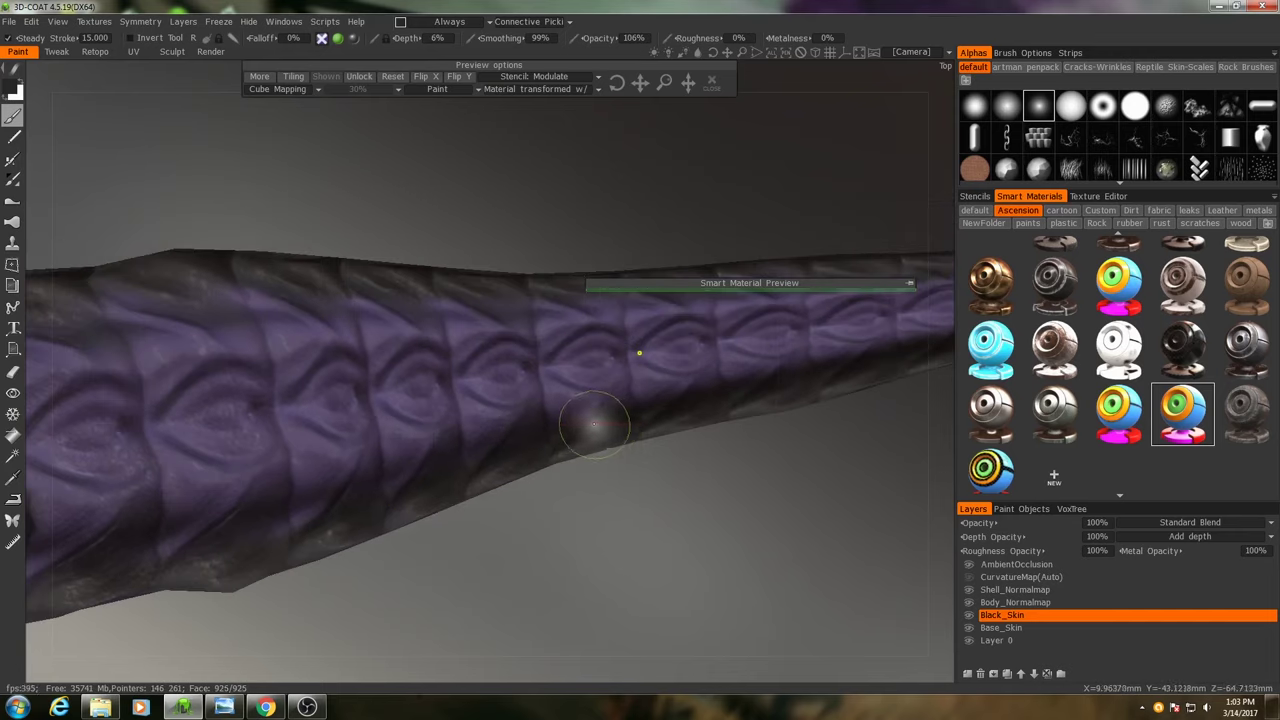
{"action": "right_click_drag", "start_coordinate": [628, 385], "coordinate": [607, 423]}
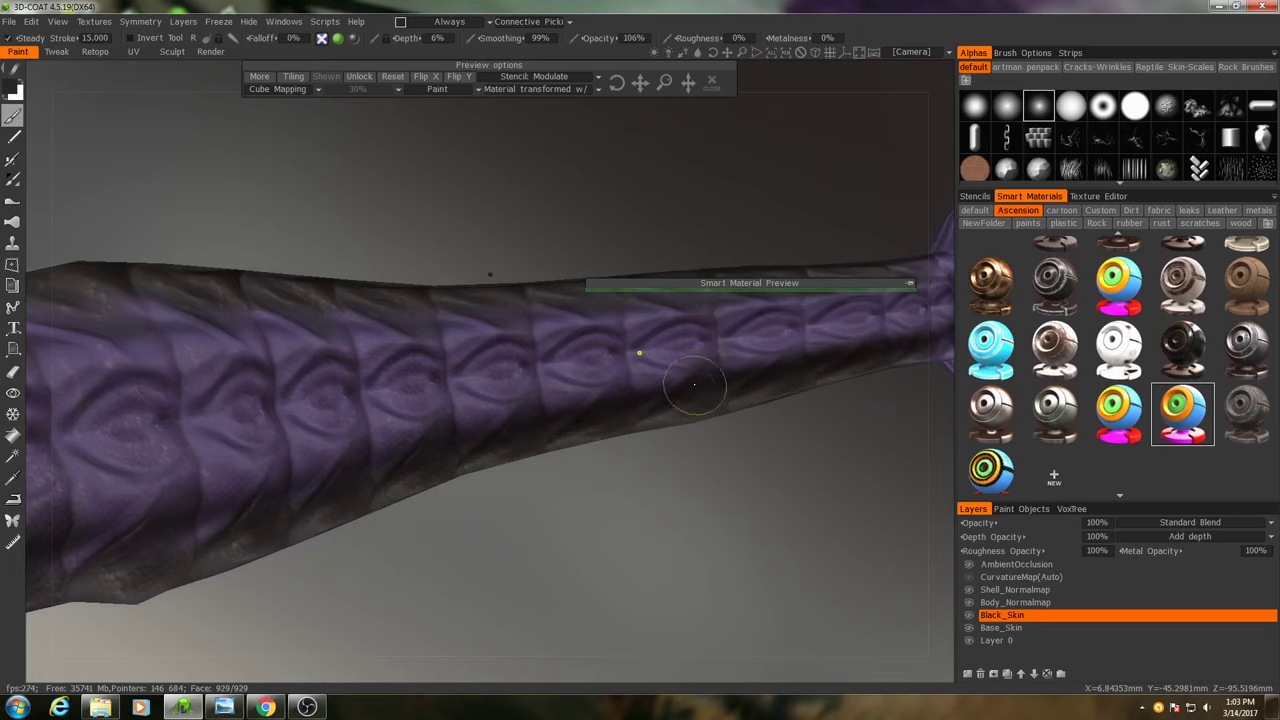
{"action": "mouse_move", "coordinate": [797, 340]}
{"action": "right_mouse_down"}
{"action": "mouse_move", "coordinate": [744, 381]}
{"action": "mouse_move", "coordinate": [737, 371]}
{"action": "mouse_move", "coordinate": [446, 435]}
{"action": "right_mouse_up"}
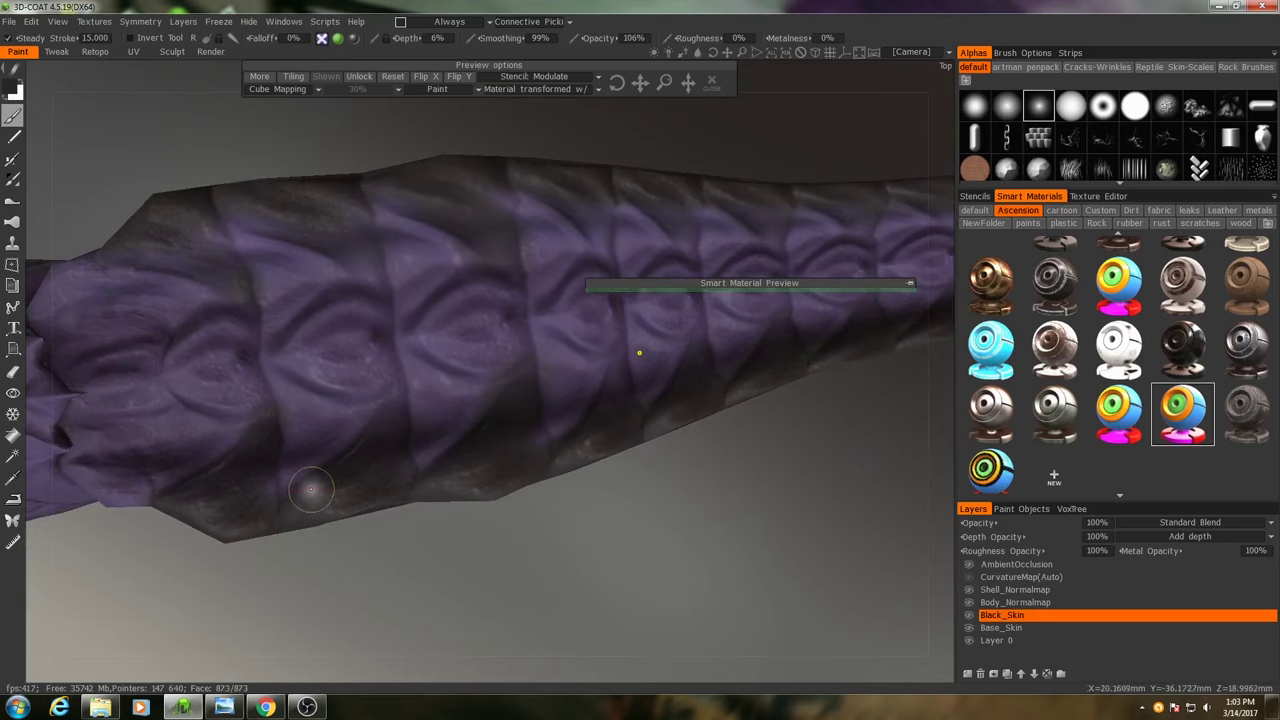
{"action": "mouse_move", "coordinate": [307, 441]}
{"action": "right_mouse_down"}
{"action": "mouse_move", "coordinate": [411, 363]}
{"action": "mouse_move", "coordinate": [423, 457]}
{"action": "mouse_move", "coordinate": [449, 457]}
{"action": "mouse_move", "coordinate": [586, 343]}
{"action": "mouse_move", "coordinate": [549, 449]}
{"action": "mouse_move", "coordinate": [491, 423]}
{"action": "mouse_move", "coordinate": [407, 355]}
{"action": "mouse_move", "coordinate": [491, 366]}
{"action": "mouse_move", "coordinate": [440, 297]}
{"action": "mouse_move", "coordinate": [814, 391]}
{"action": "mouse_move", "coordinate": [514, 423]}
{"action": "mouse_move", "coordinate": [520, 470]}
{"action": "mouse_move", "coordinate": [546, 456]}
{"action": "mouse_move", "coordinate": [543, 437]}
{"action": "mouse_move", "coordinate": [611, 466]}
{"action": "mouse_move", "coordinate": [618, 488]}
{"action": "mouse_move", "coordinate": [537, 434]}
{"action": "mouse_move", "coordinate": [462, 465]}
{"action": "right_mouse_up"}
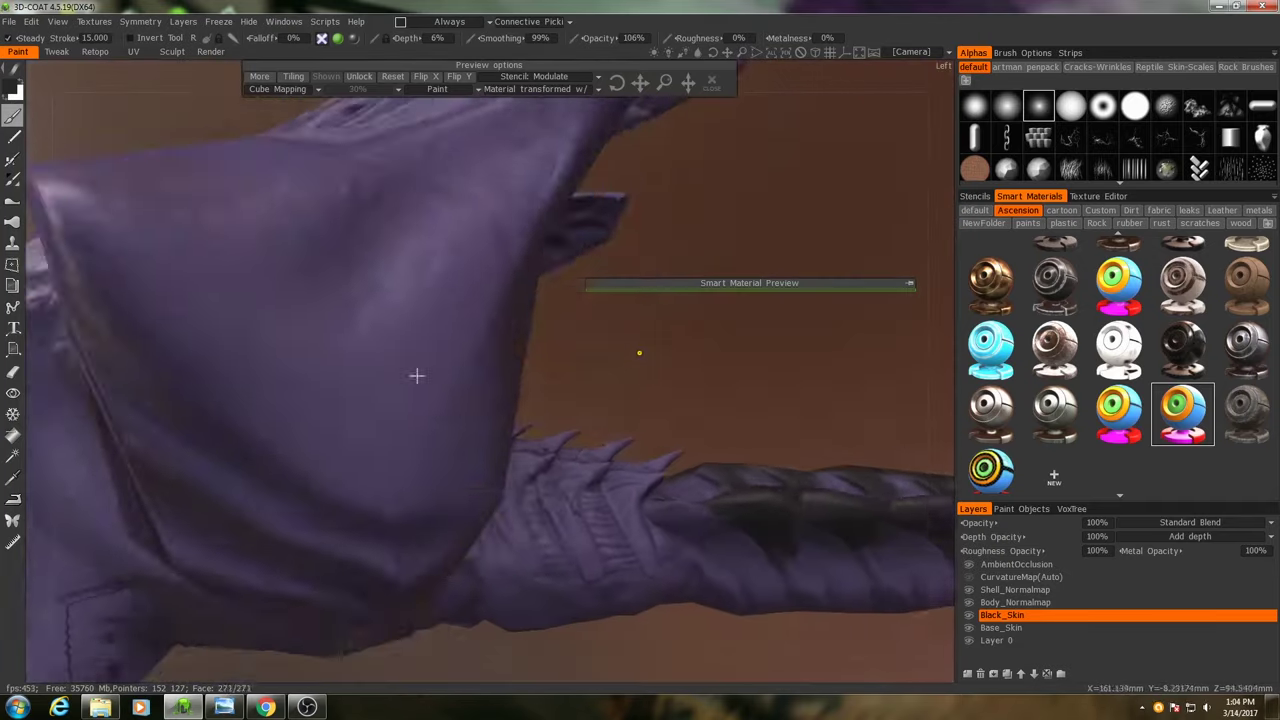